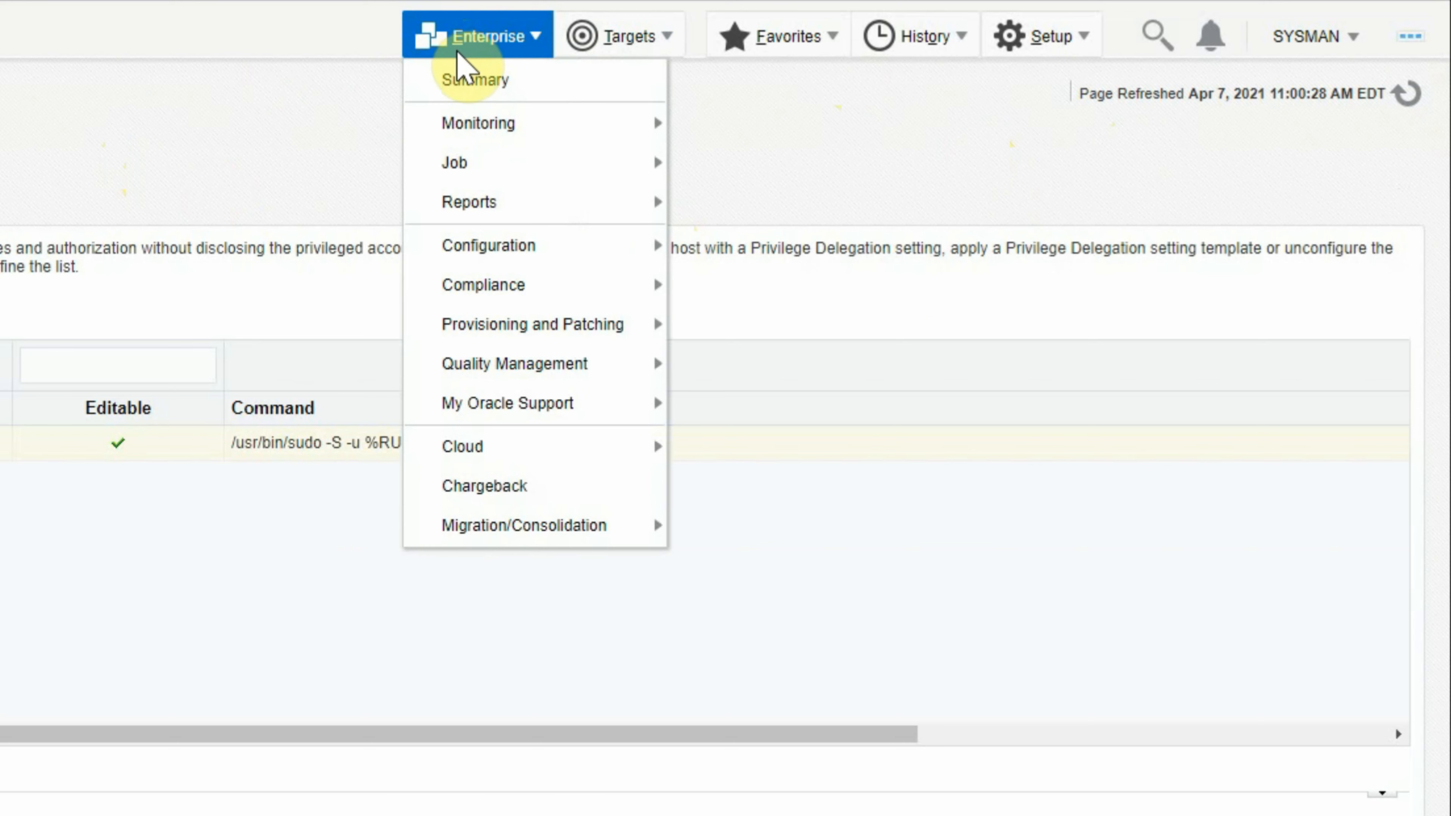
# Step: Open the Exadata targets page from the Targets menu
pyautogui.click(633, 41)
pyautogui.click(636, 38)
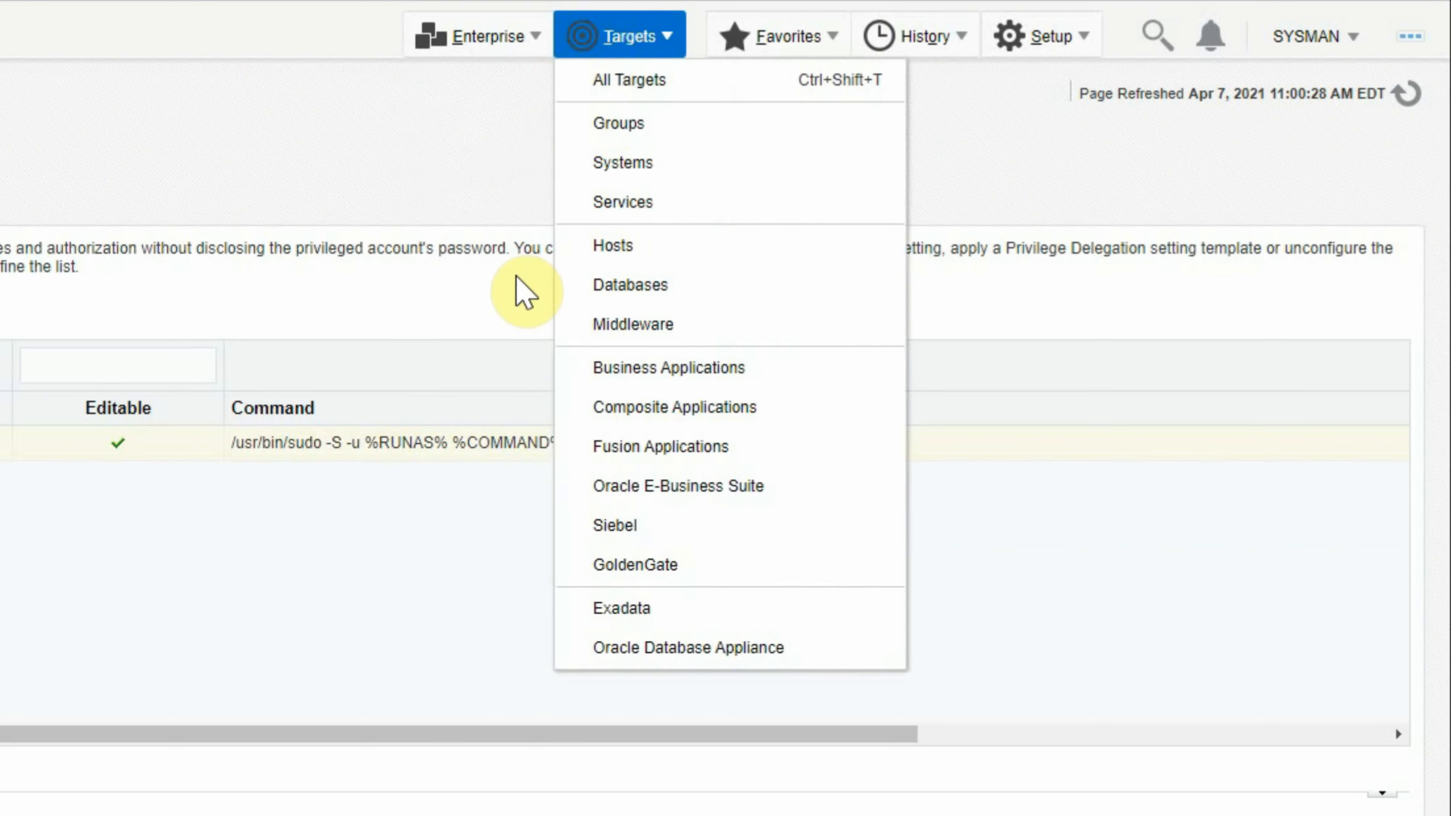
pyautogui.click(672, 610)
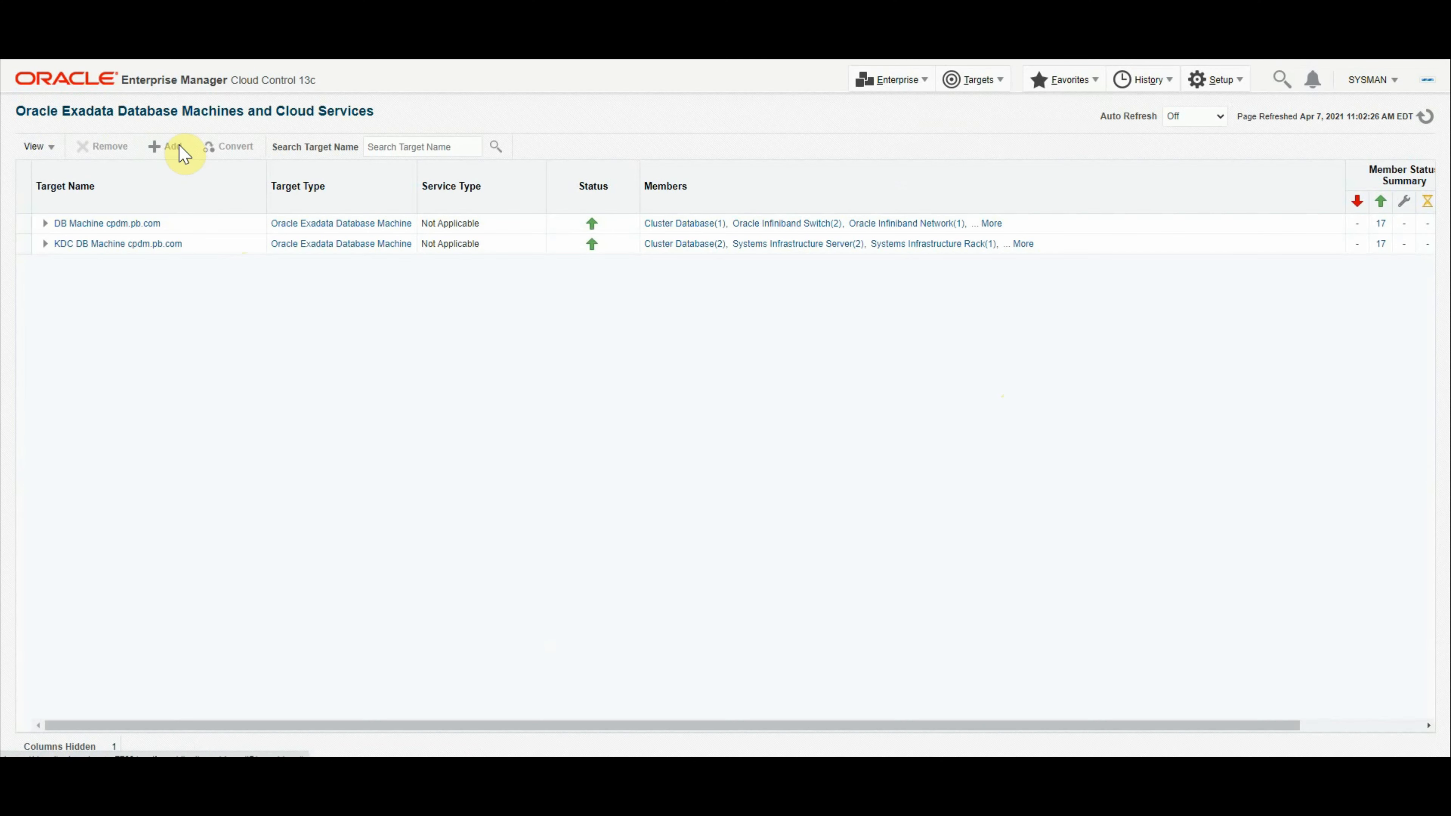
# Step: Start discovering a new Exadata Database Machine using a remote agent
pyautogui.click(182, 150)
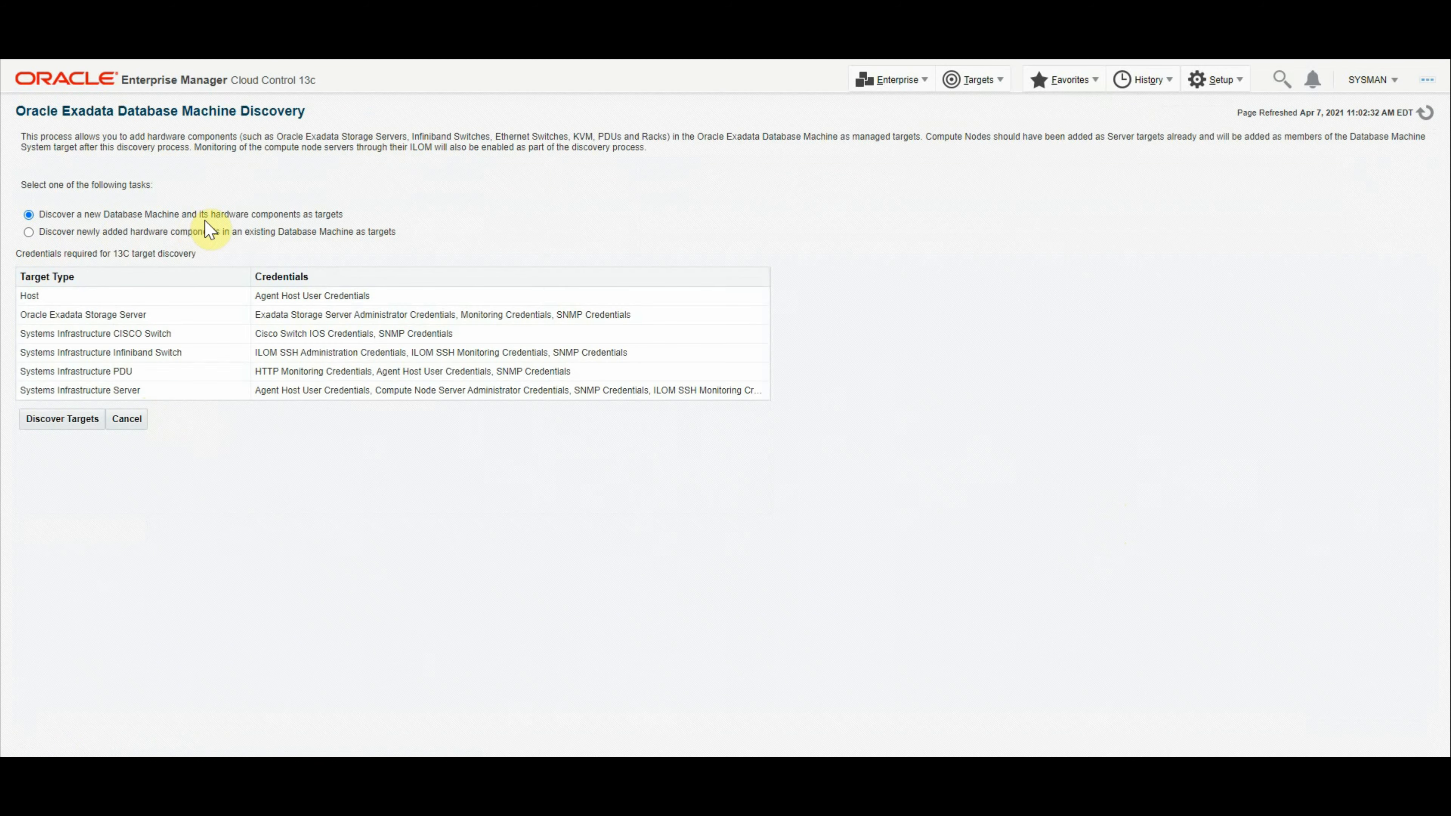
pyautogui.click(56, 430)
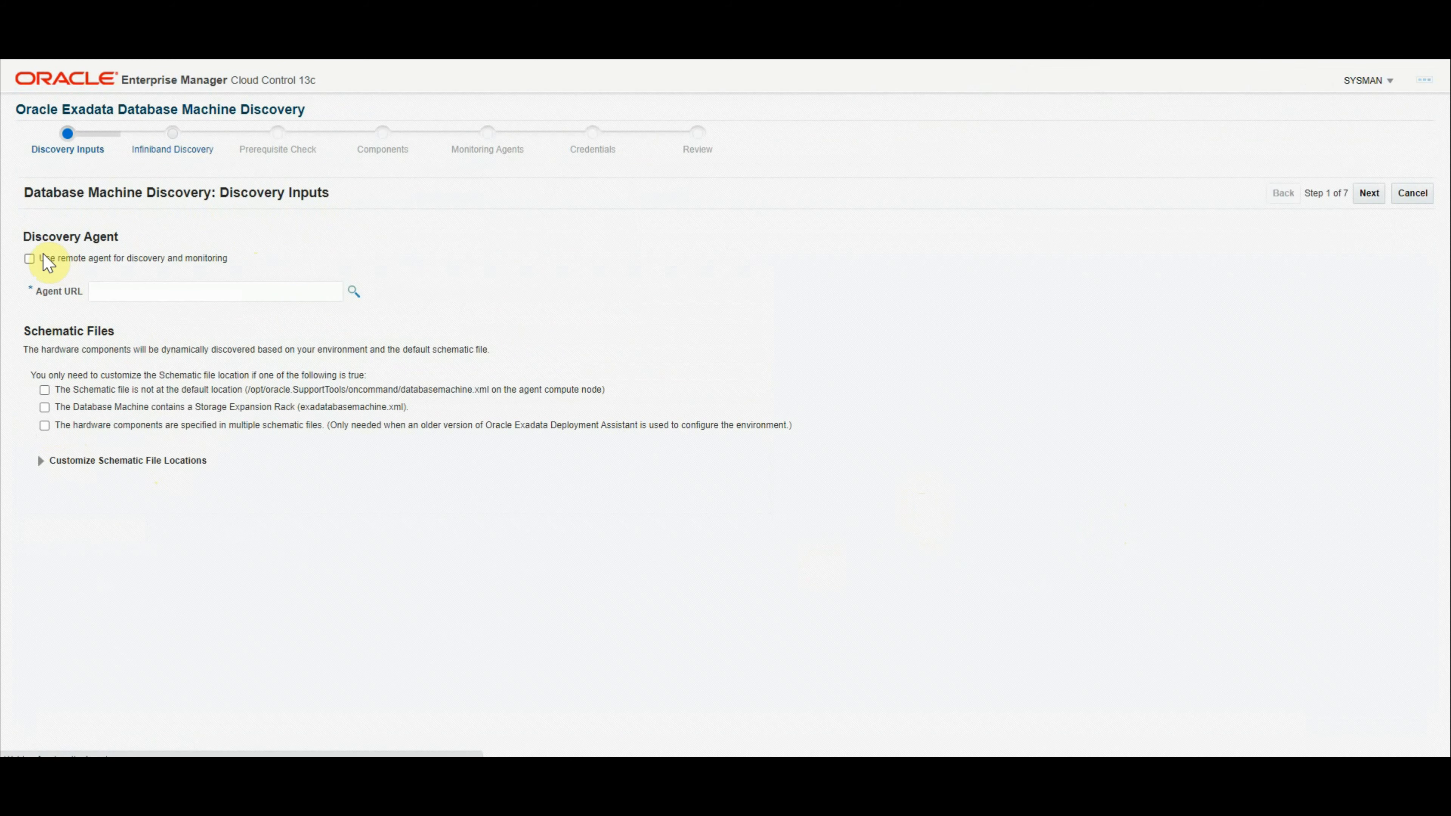
pyautogui.click(32, 262)
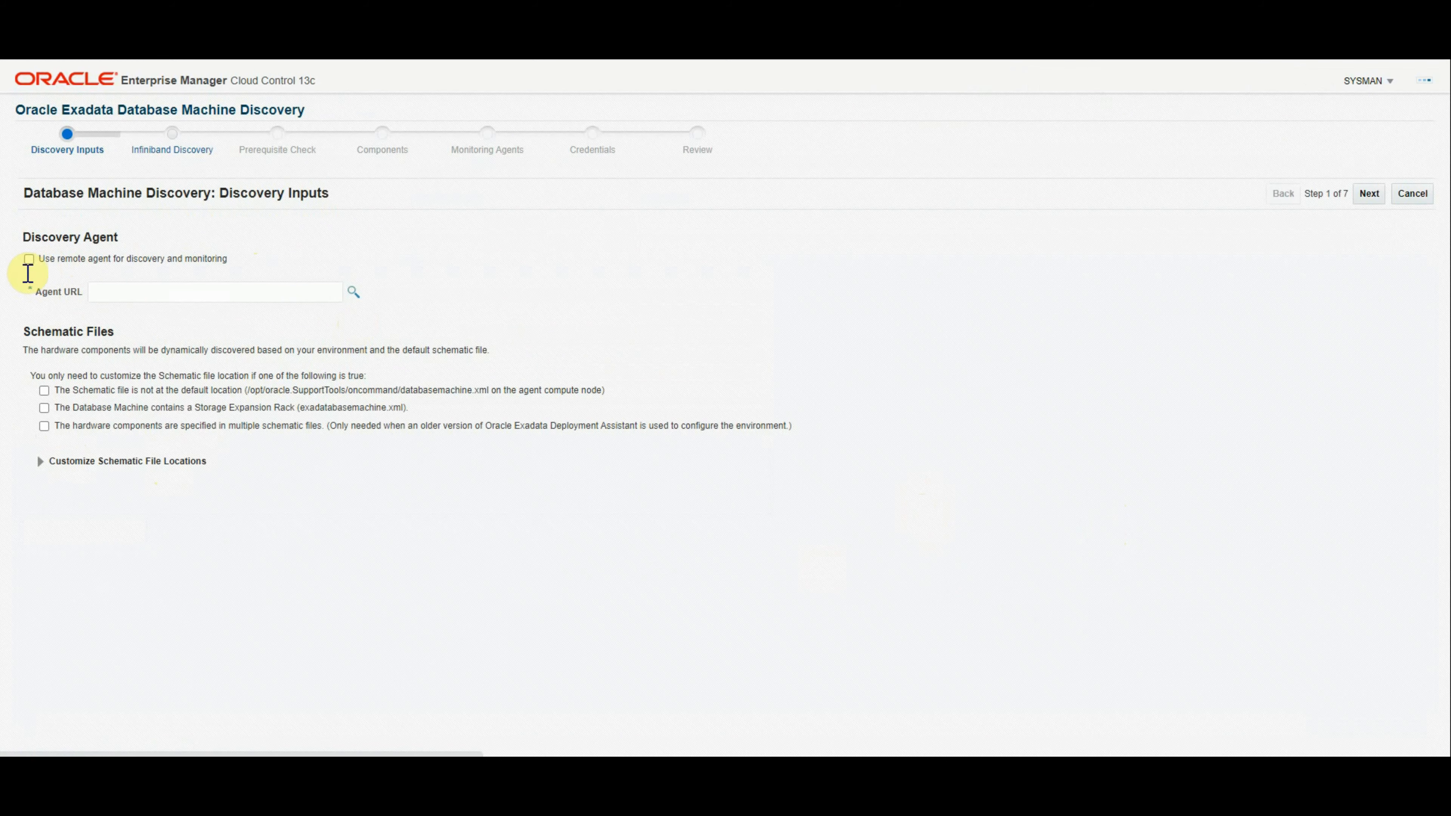
# Step: Choose the monitoring agent for the Agent URL and advance to Infiniband Discovery
pyautogui.click(353, 292)
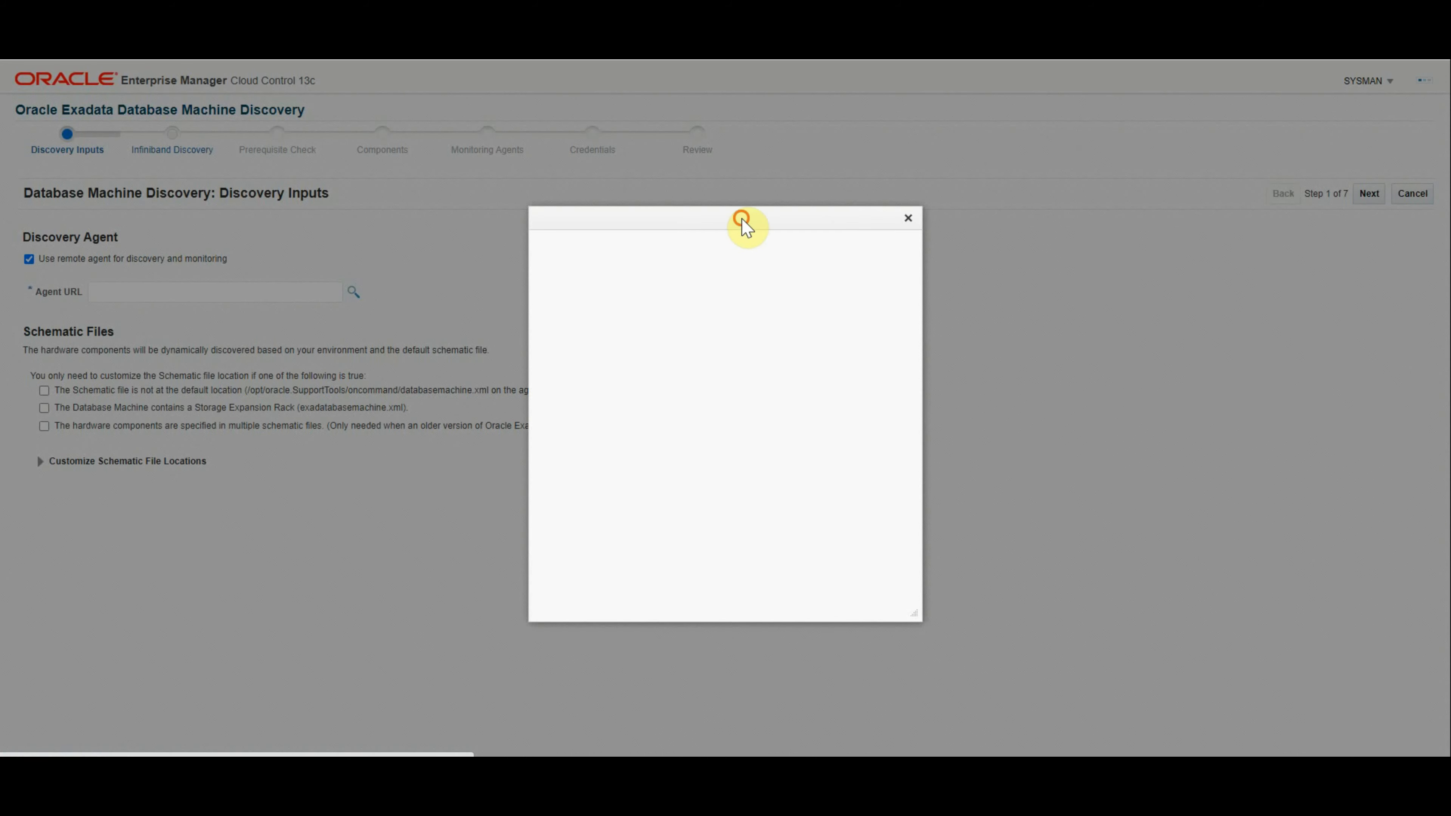
pyautogui.scroll(-3, 1068, 343)
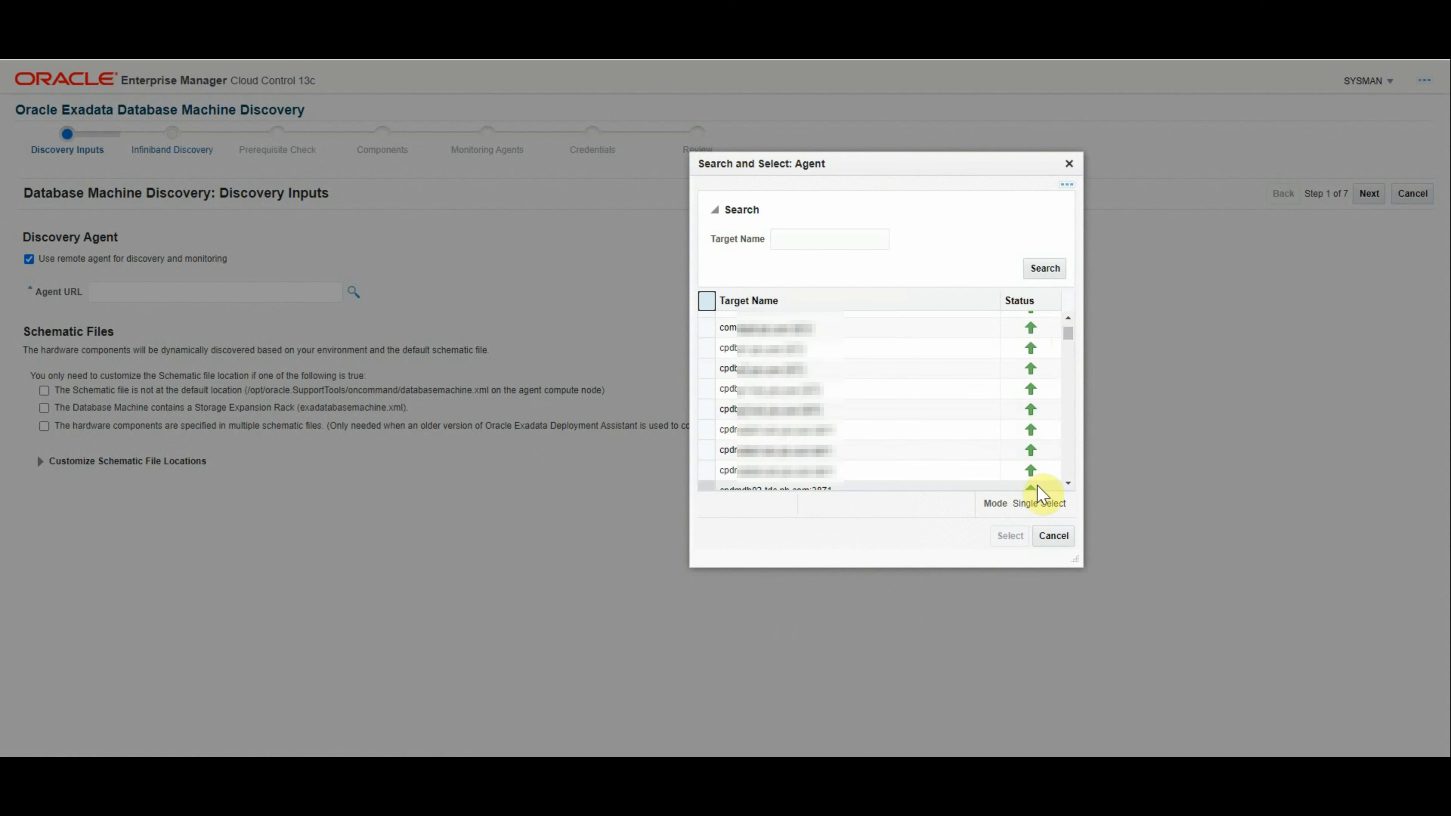
pyautogui.click(1068, 485)
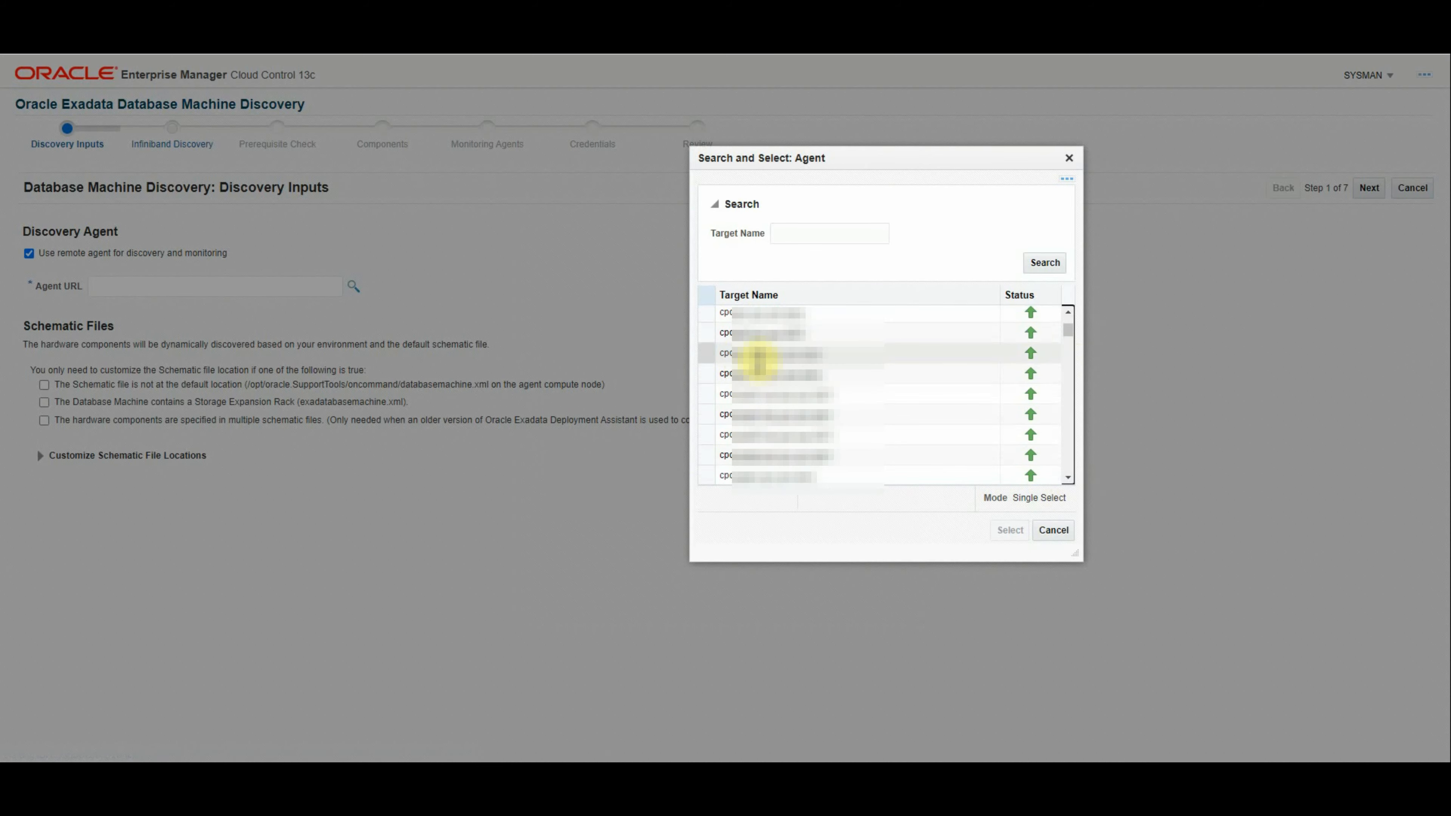
pyautogui.click(755, 362)
pyautogui.click(1008, 535)
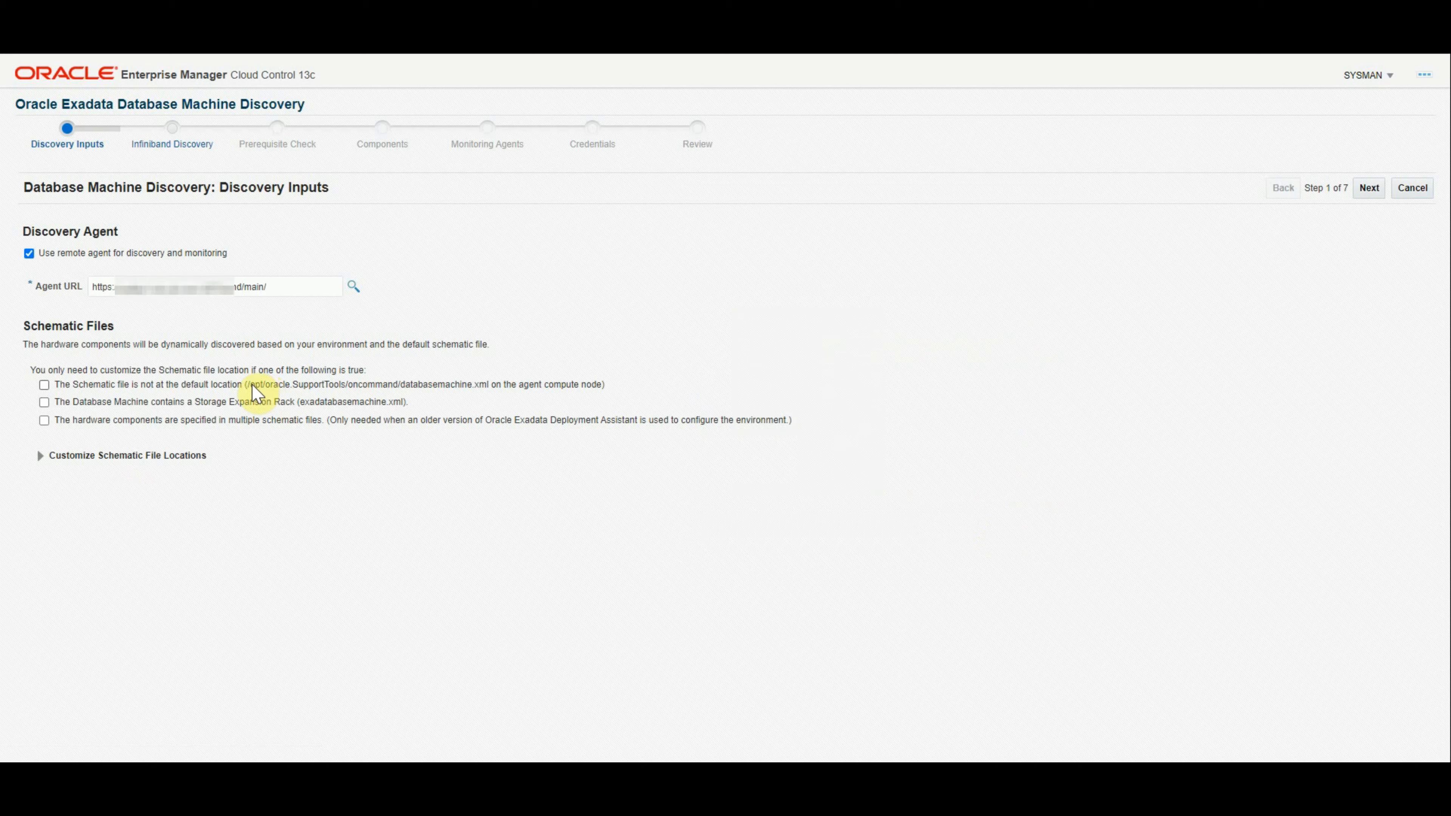
pyautogui.moveTo(247, 384); pyautogui.dragTo(485, 389)
pyautogui.click(1368, 194)
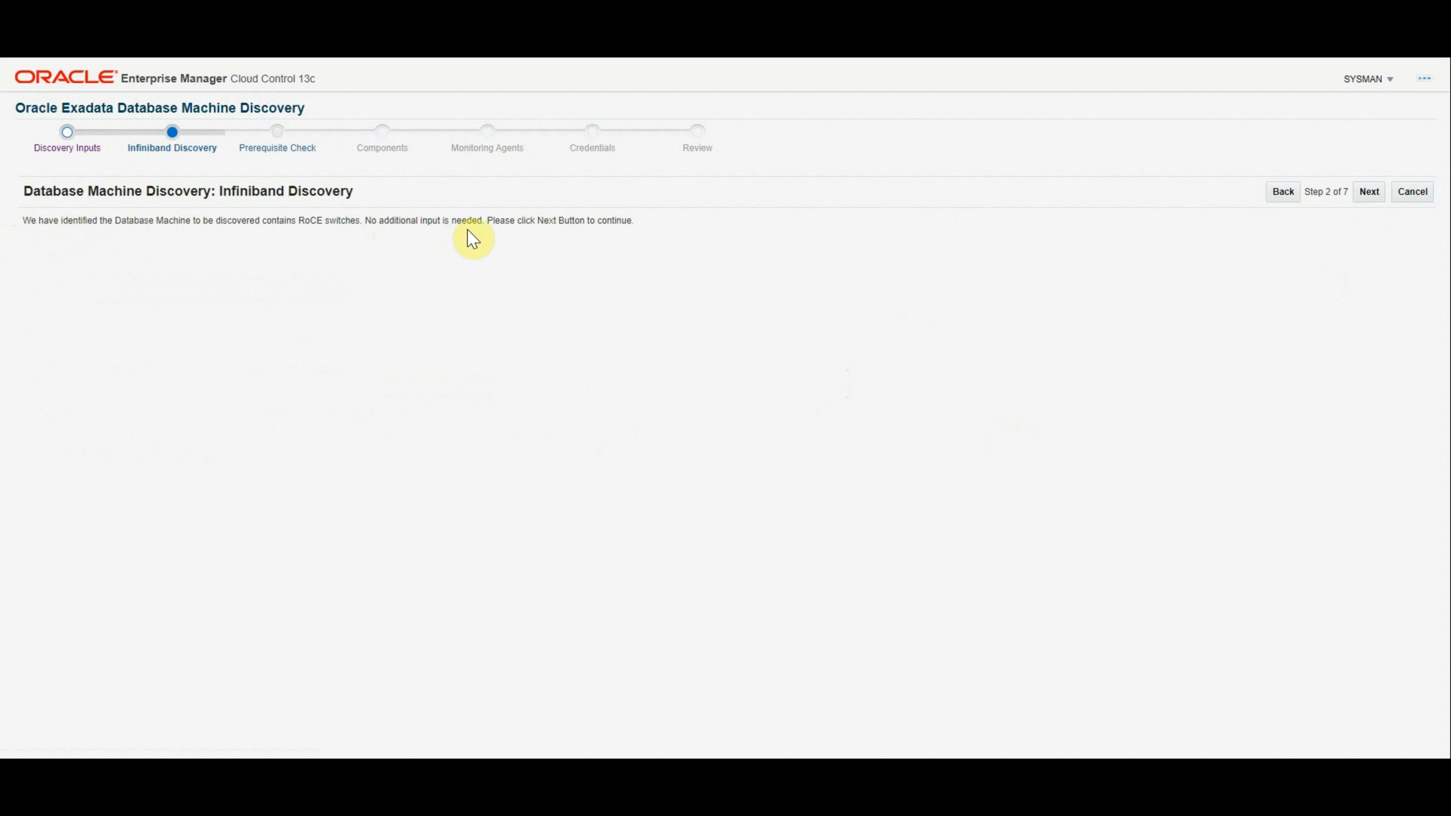
# Step: Advance the wizard past Infiniband Discovery and the Prerequisite Check to step 4, Components
pyautogui.click(1369, 193)
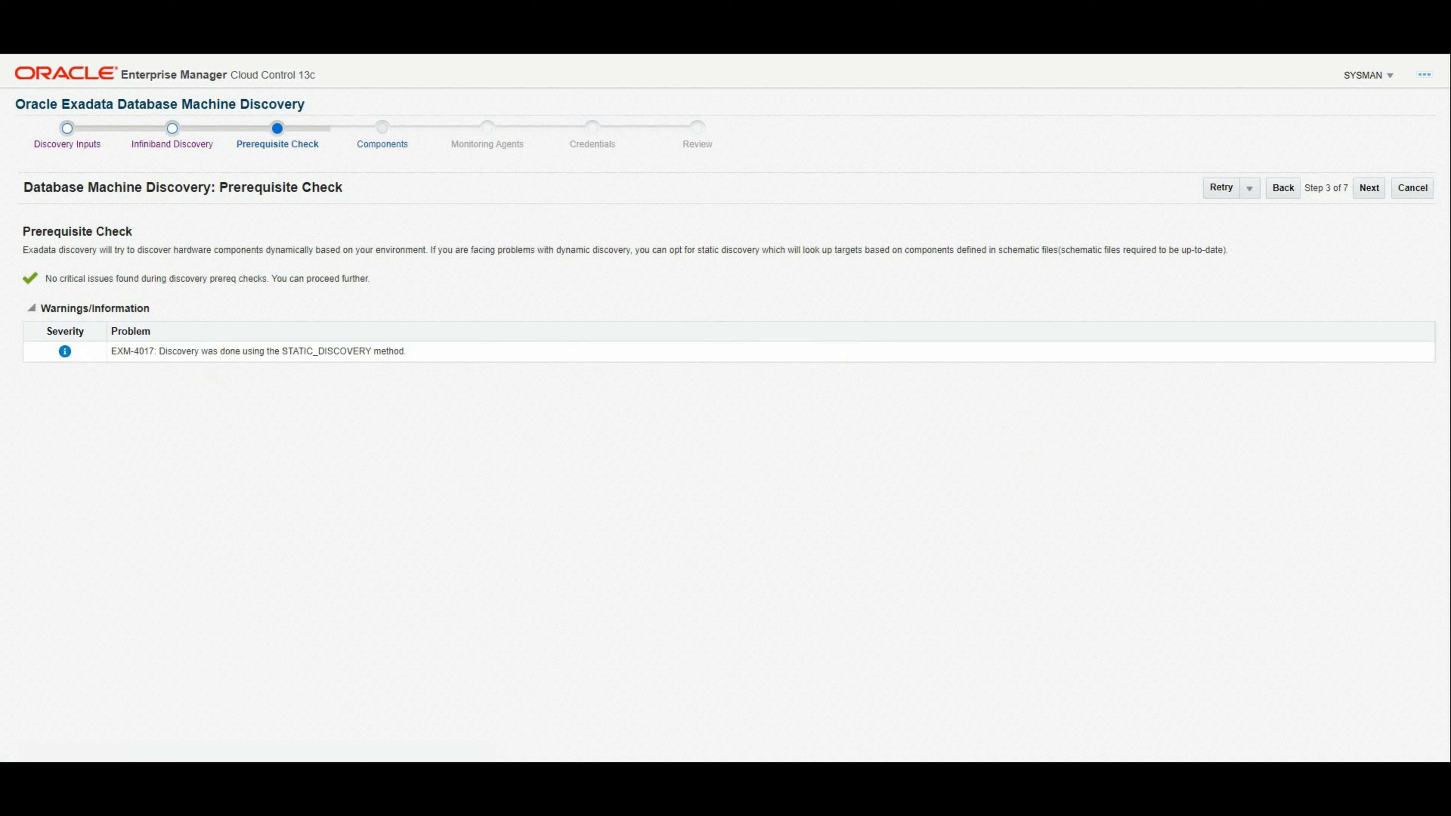
pyautogui.click(1368, 188)
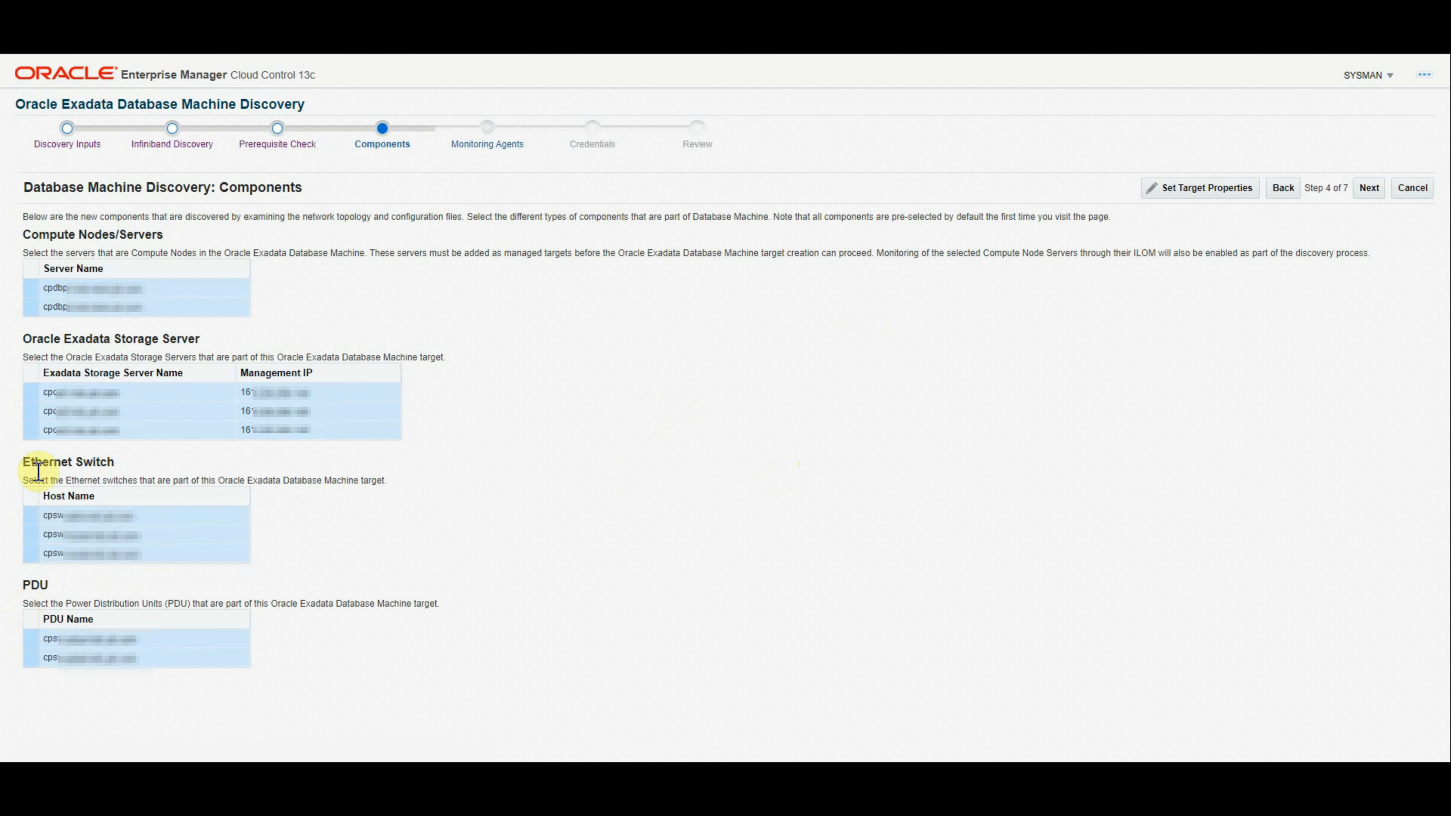
# Step: Accept the discovered components and monitoring agents to reach step 6, Credentials
pyautogui.click(1365, 191)
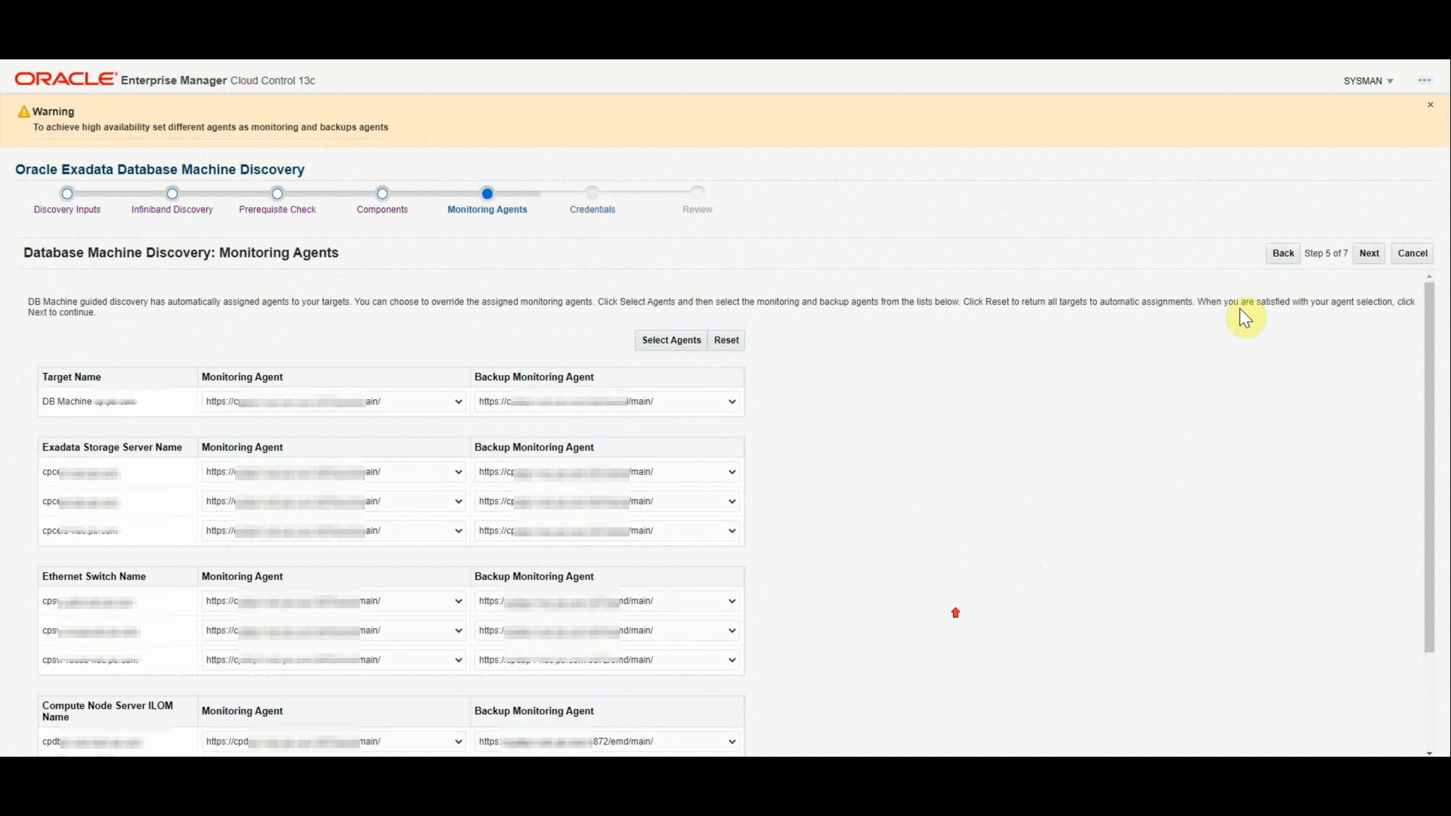
pyautogui.click(1370, 254)
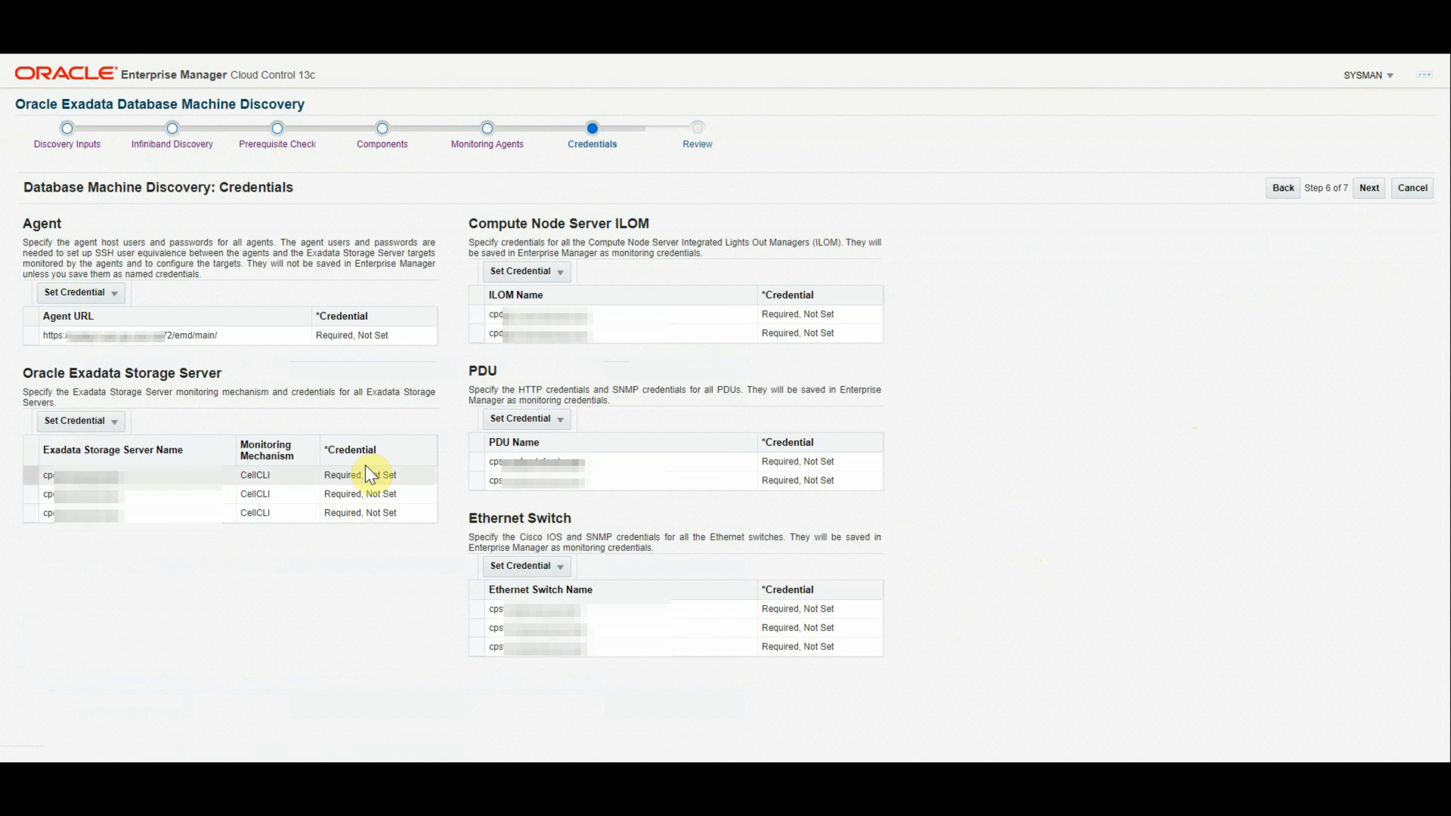
# Step: Set the agent host credential to NC_HOST_NEWEXAKDC_ORACLE and verify the connection test succeeds
pyautogui.click(93, 334)
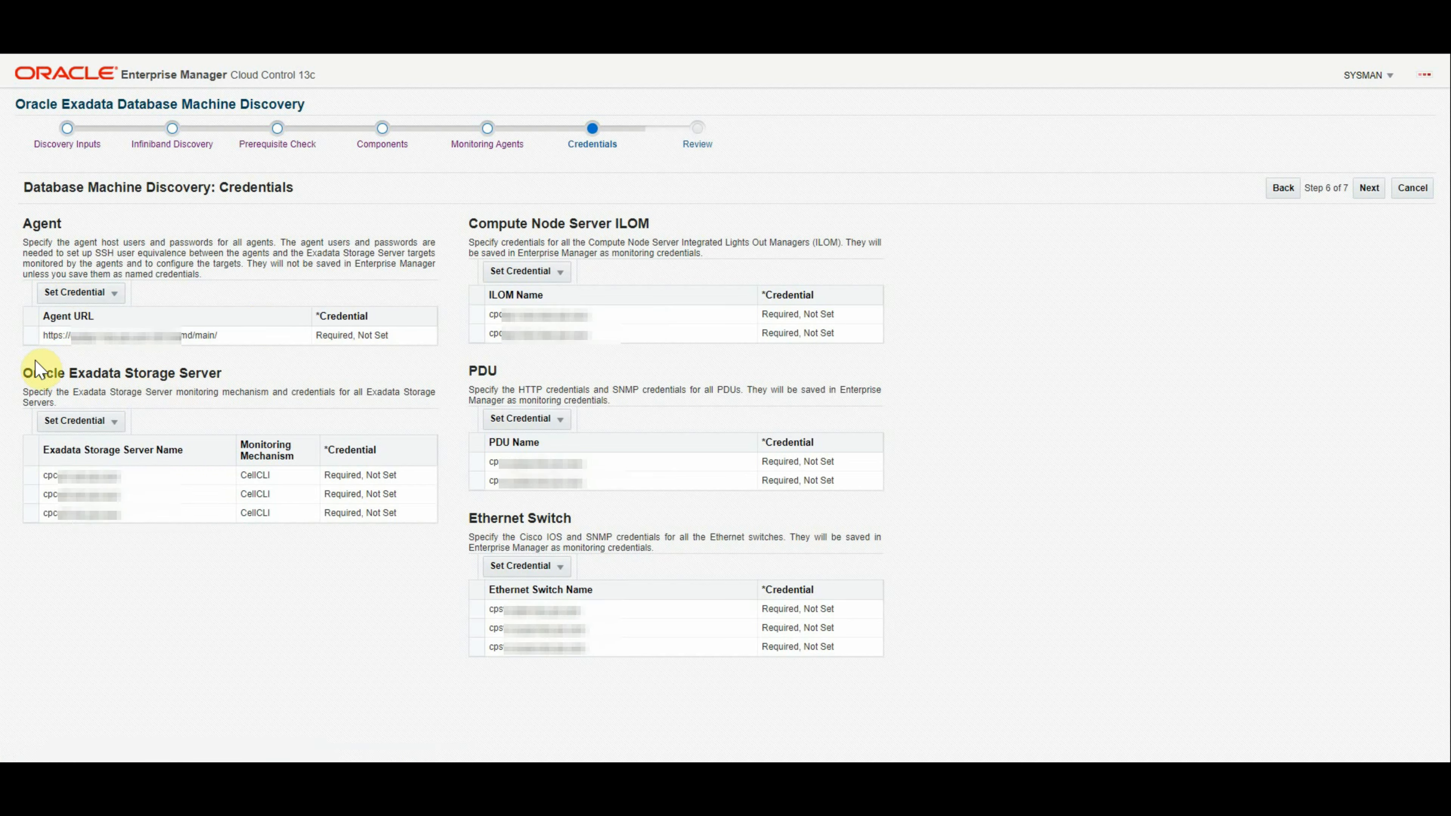
pyautogui.click(105, 294)
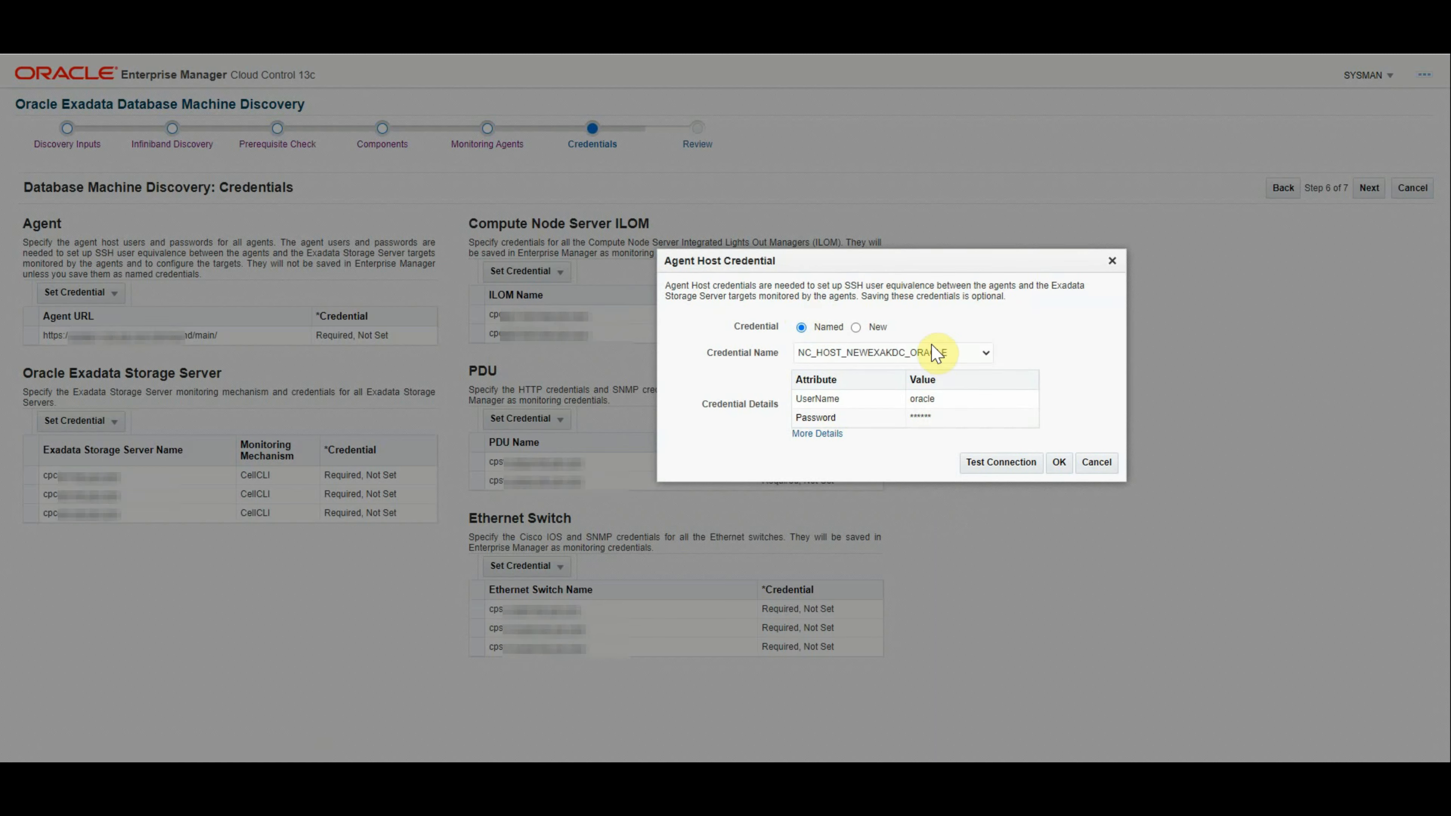
pyautogui.click(972, 352)
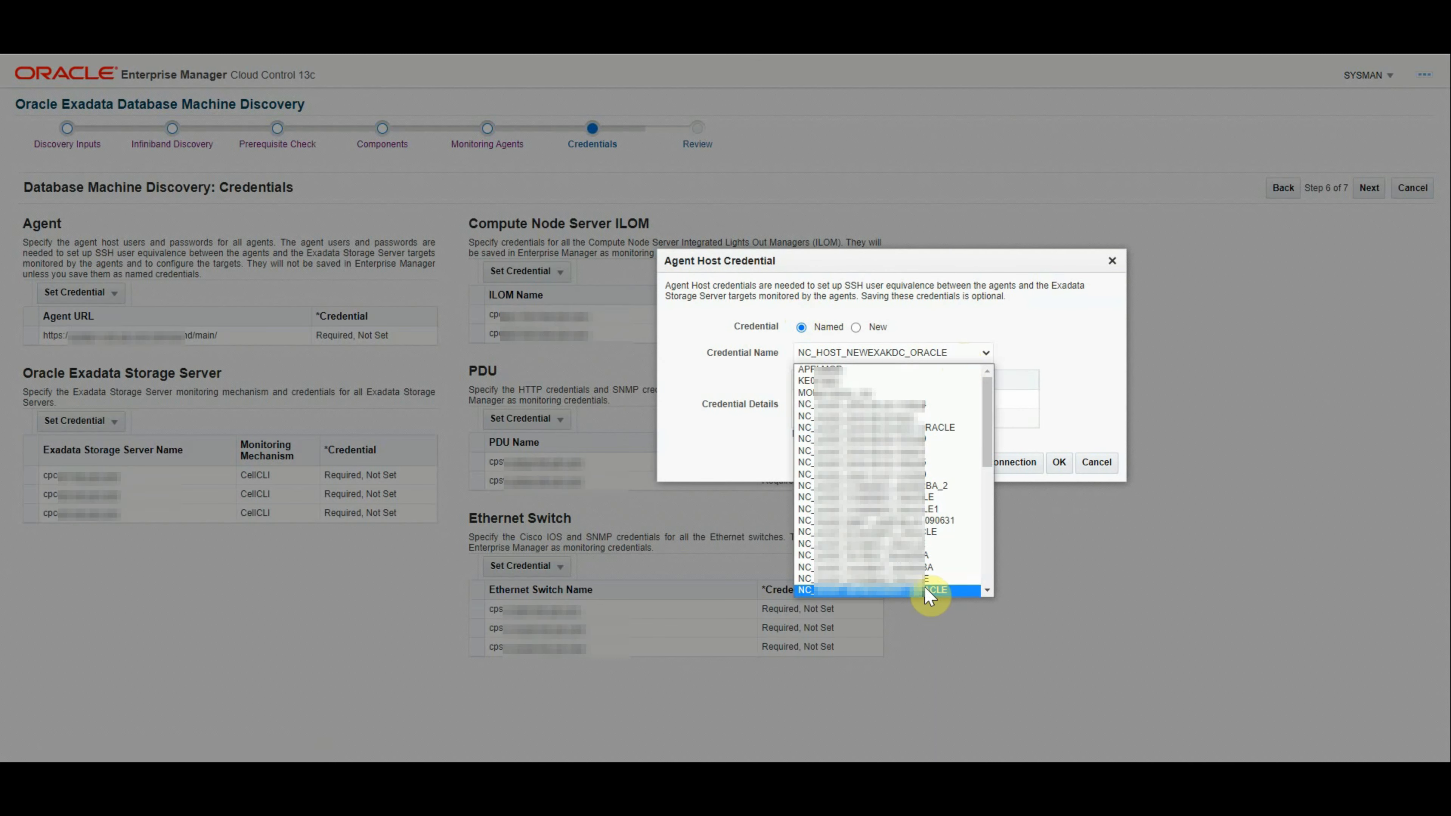
pyautogui.click(892, 591)
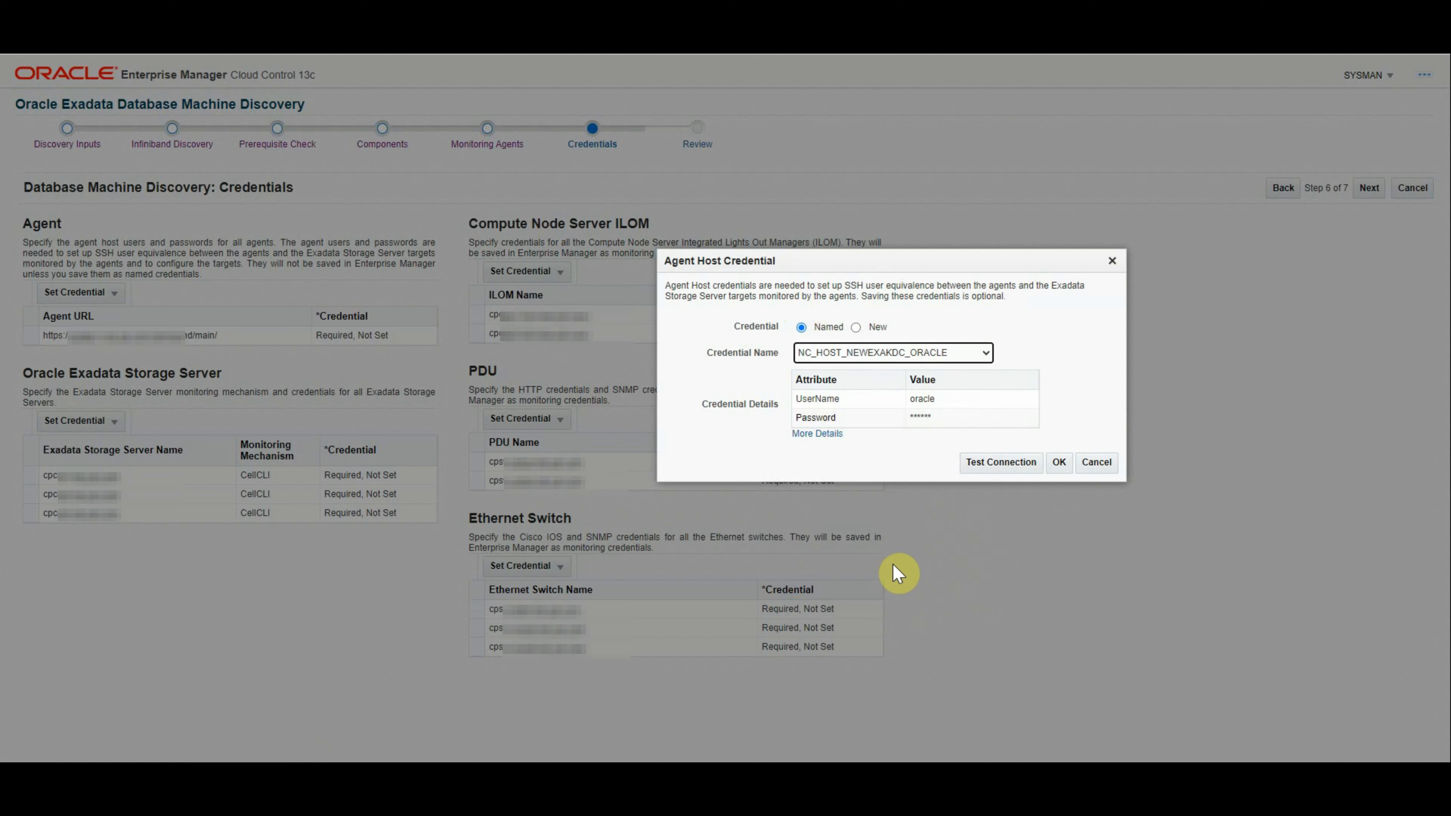
pyautogui.click(999, 465)
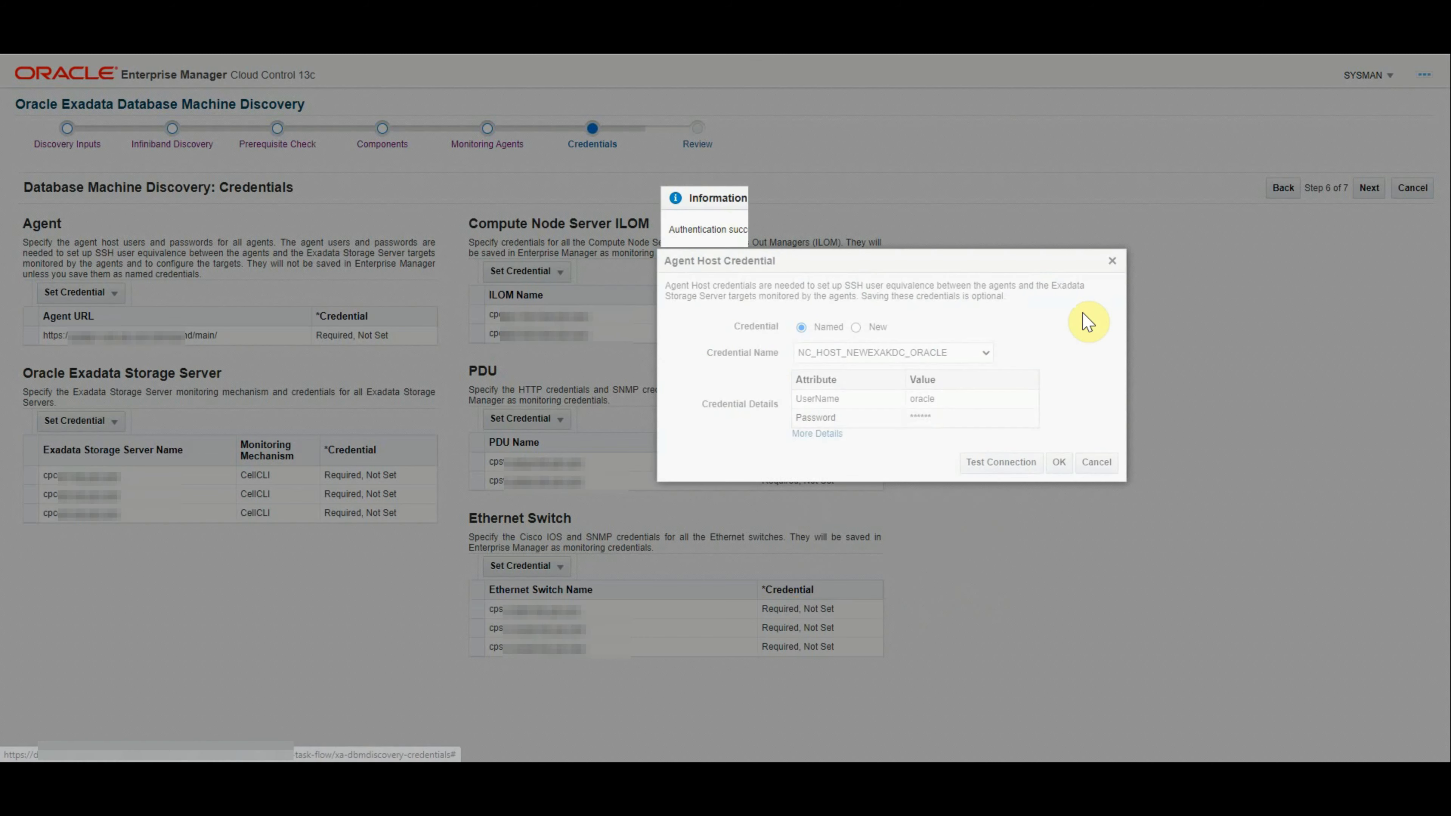
pyautogui.click(759, 258)
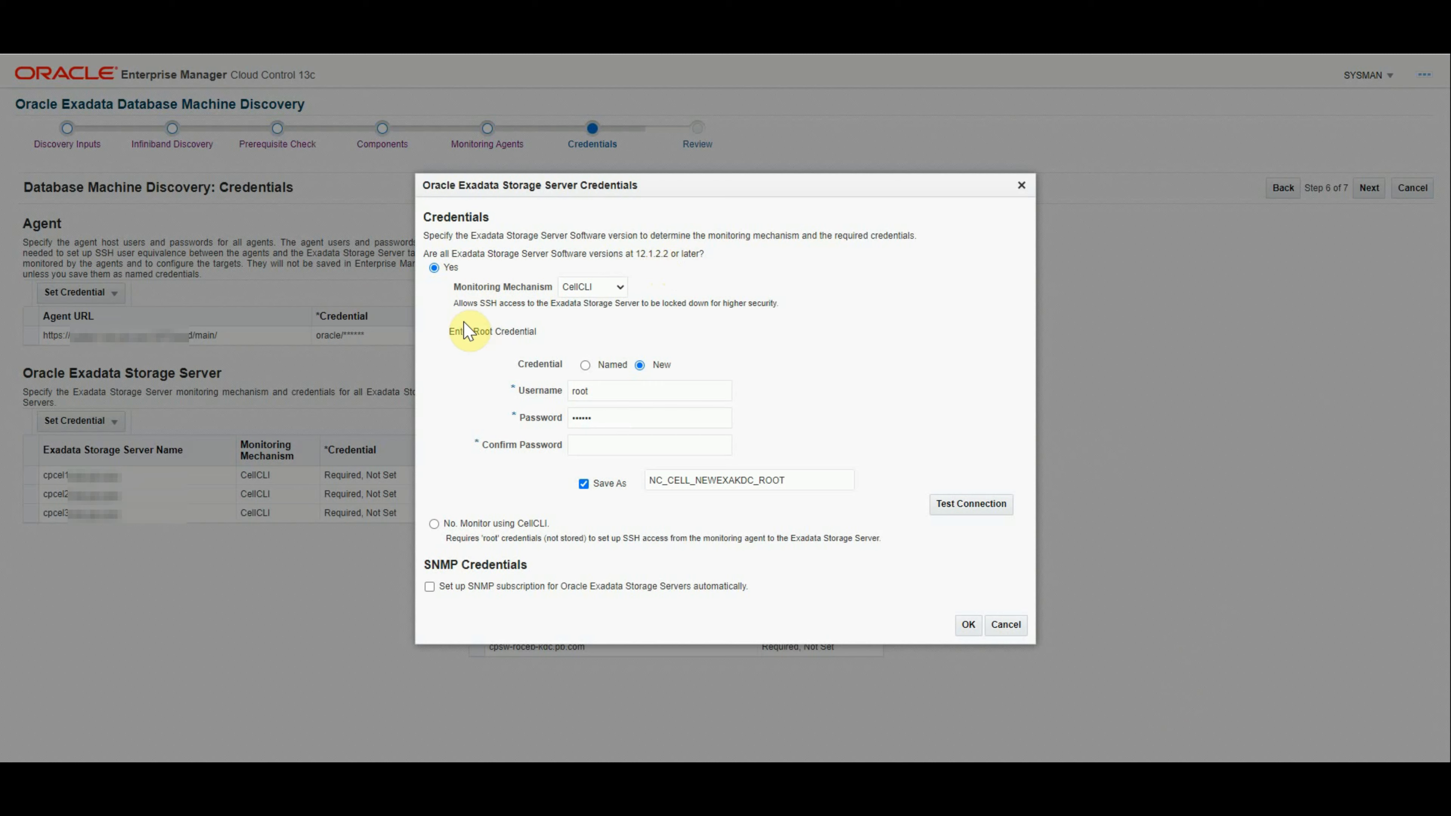
# Step: Keep CellCLI monitoring and name the storage server credential NC_CELL_NEWEXAKDC_ROOT
pyautogui.click(615, 288)
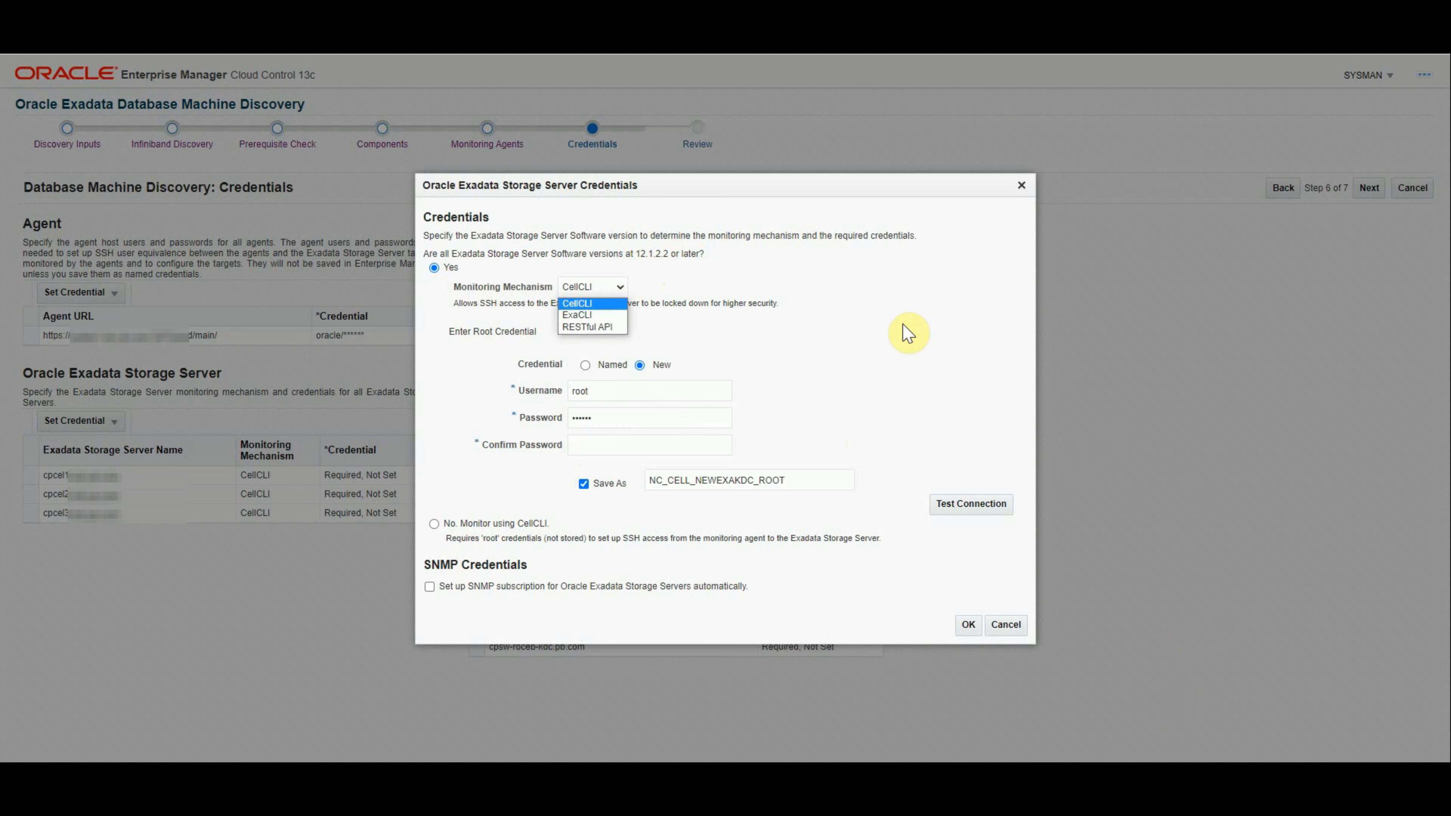
pyautogui.click(818, 339)
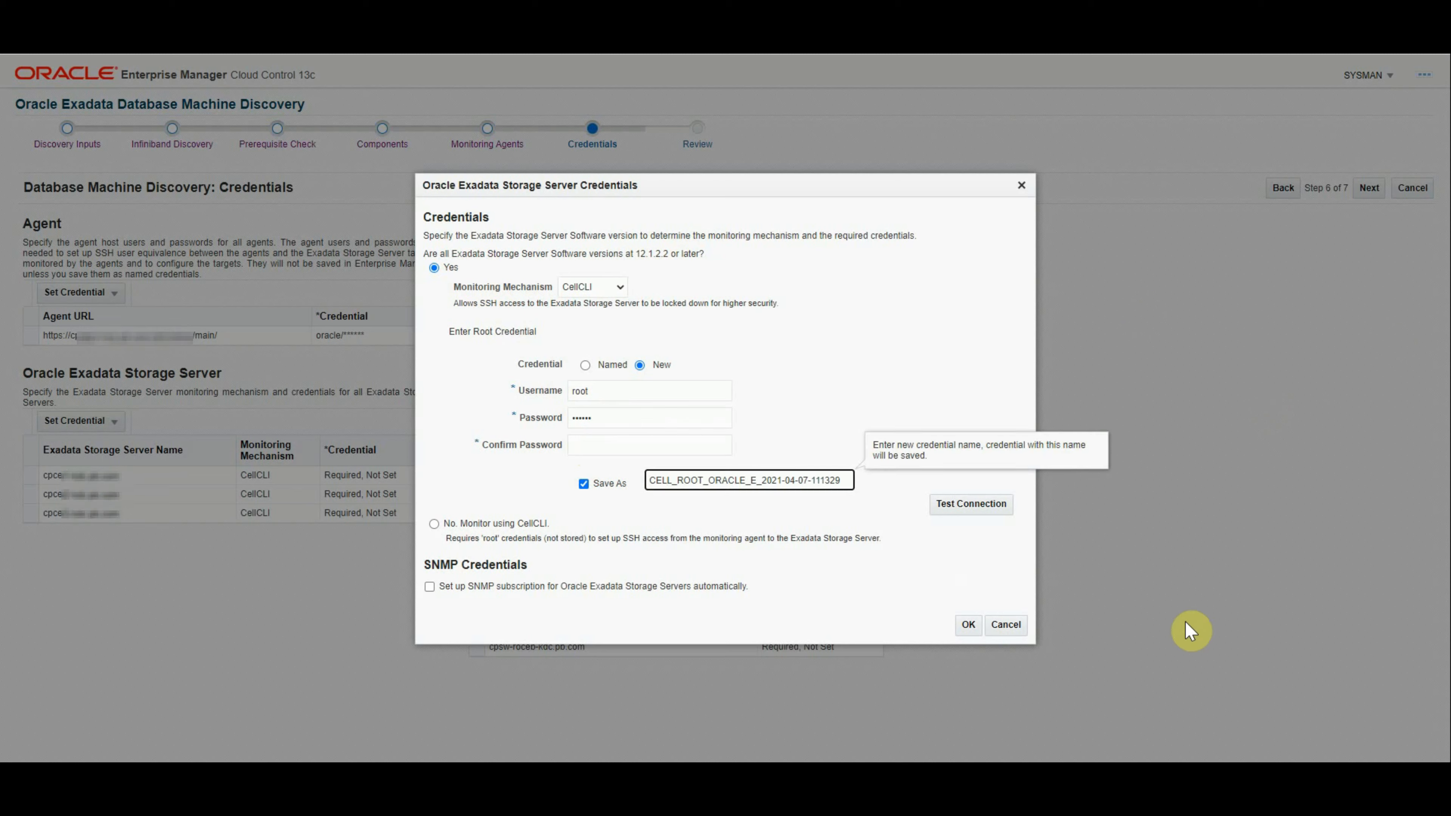
pyautogui.write('NO')
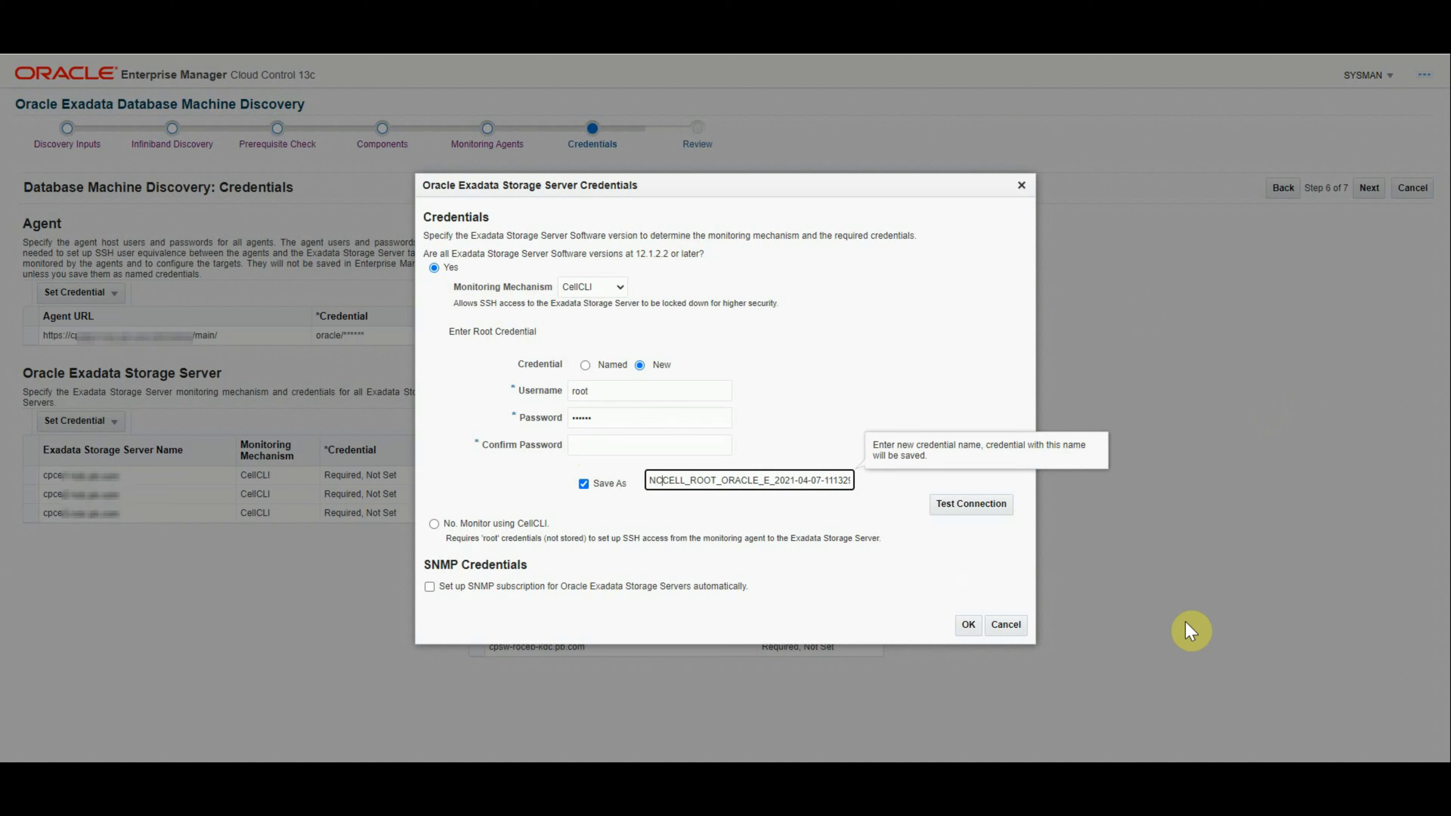
pyautogui.write('_')
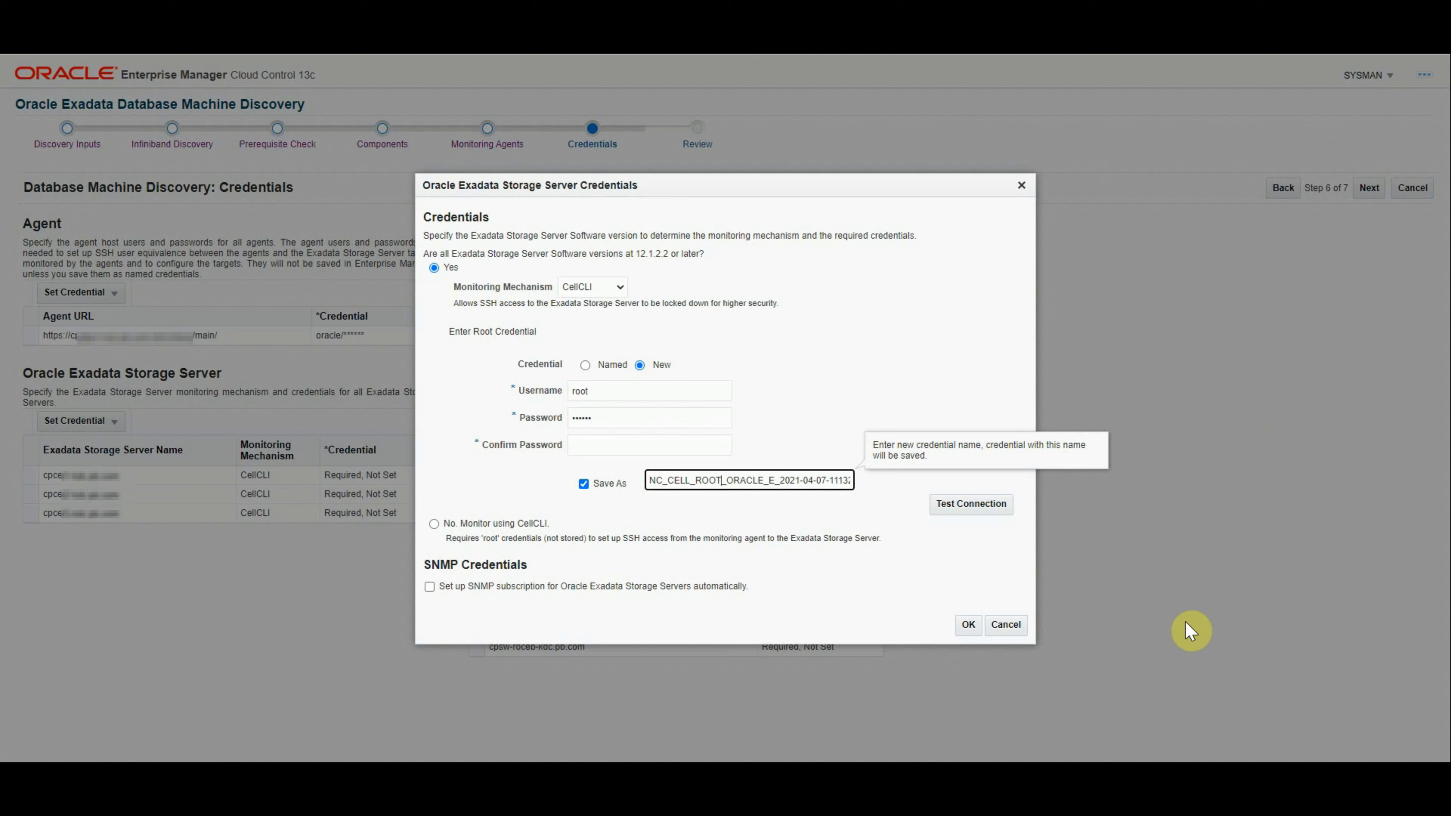
pyautogui.hotkey('shift', 'End')
pyautogui.press('Delete')
pyautogui.write('NEWEXAKDC_')
# Step: Test the root login, enable SNMP subscription with a community string, and save the credentials
pyautogui.click(971, 504)
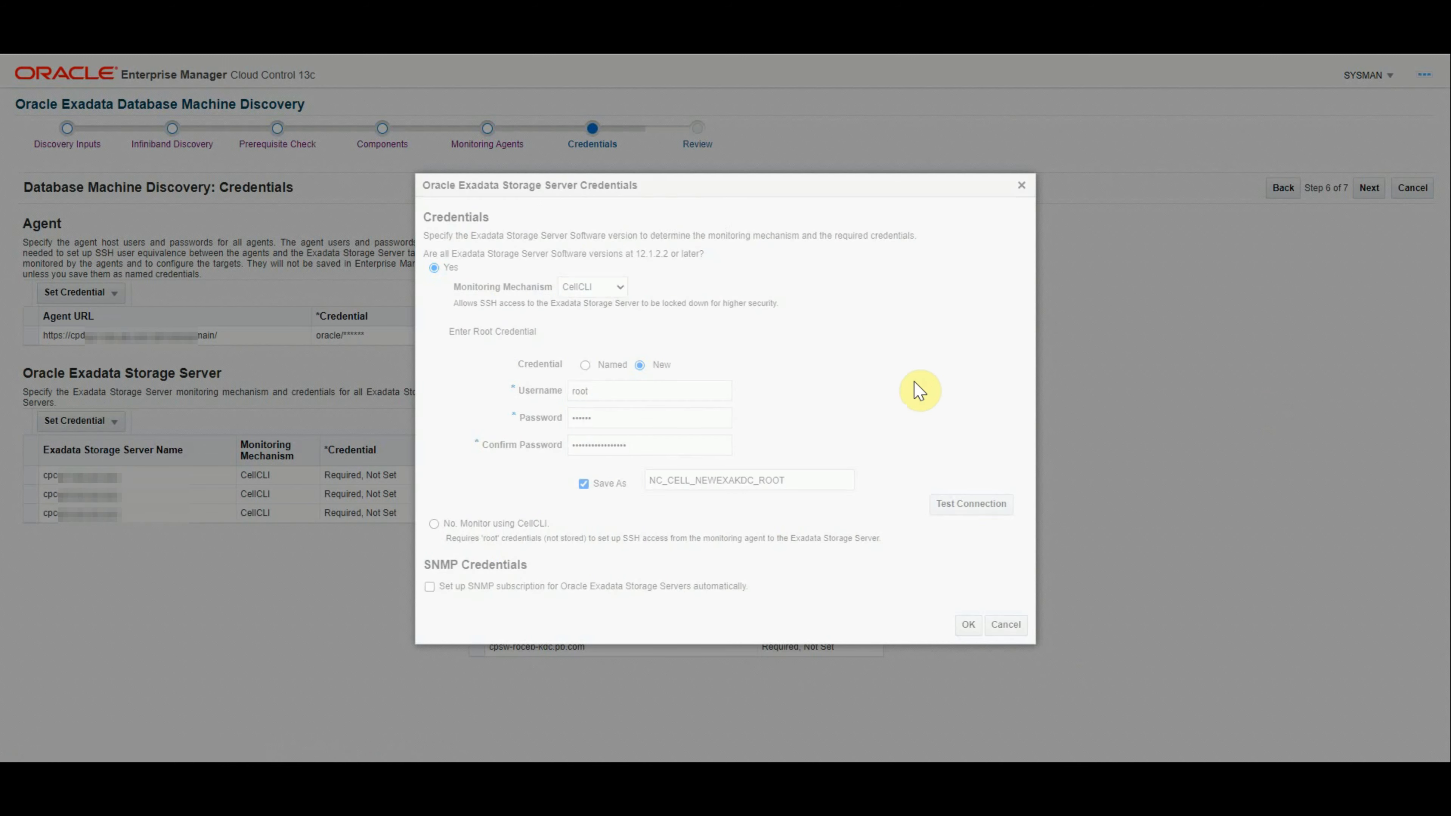
pyautogui.click(429, 586)
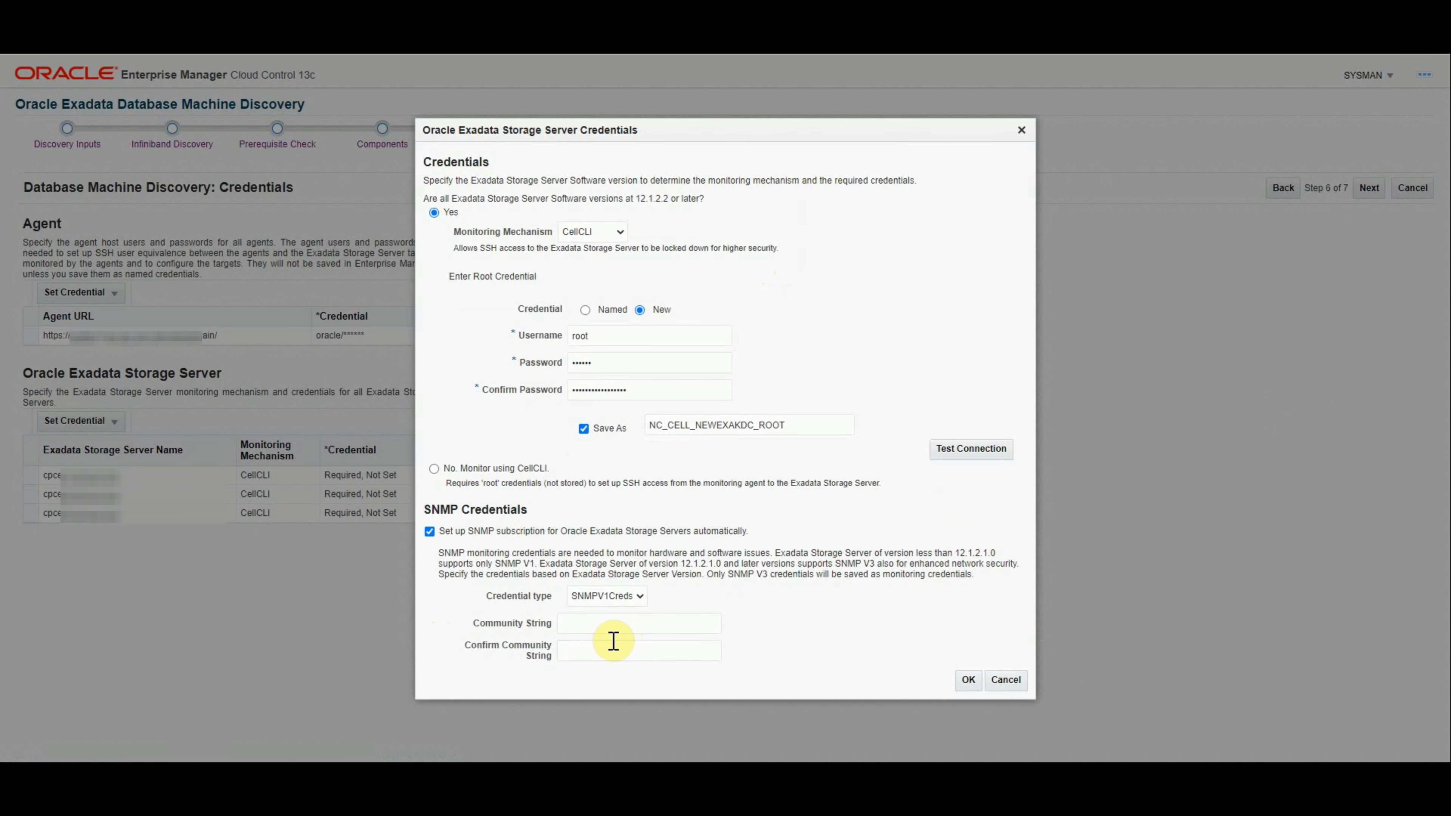
pyautogui.click(603, 630)
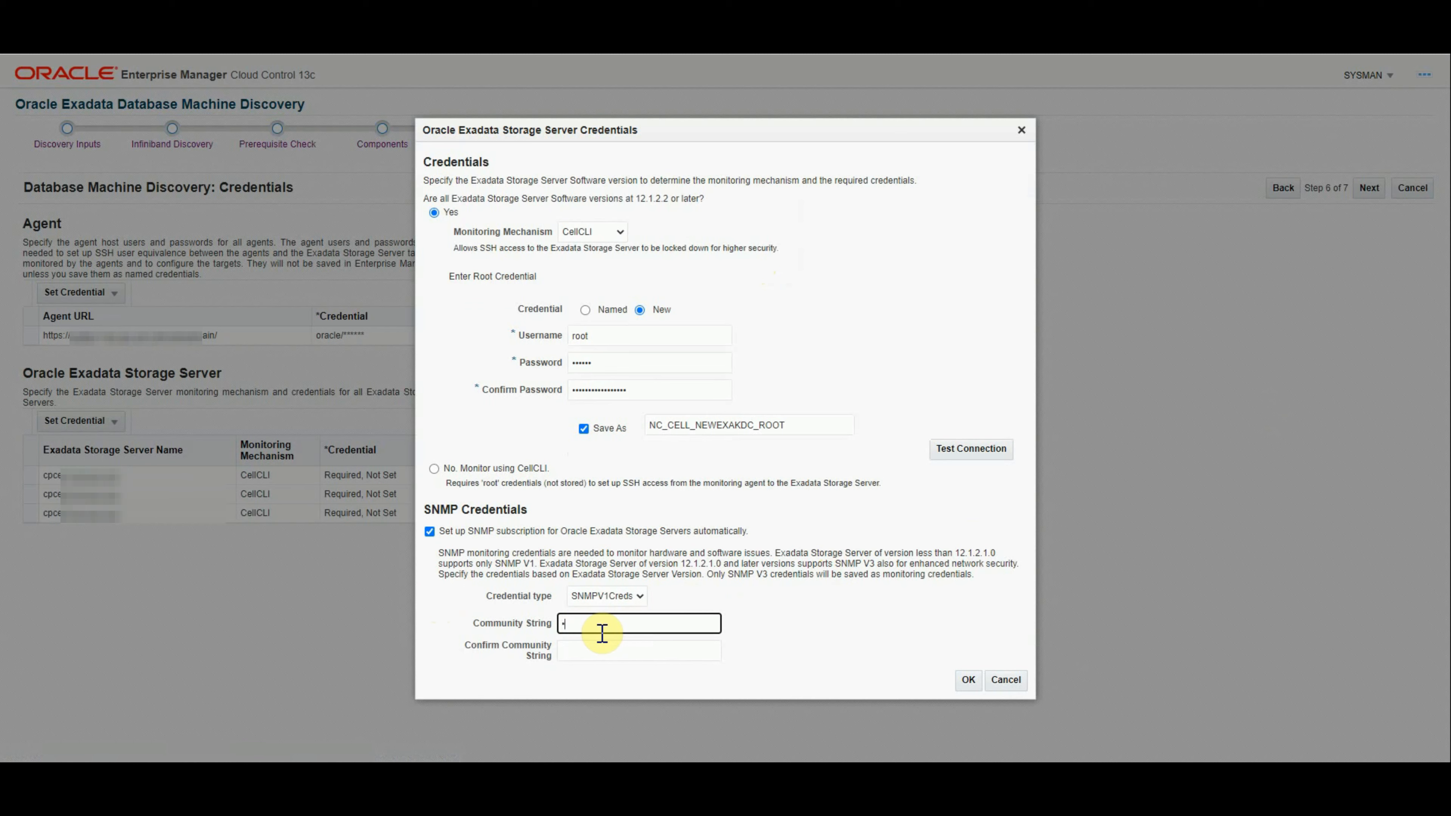
pyautogui.press('Tab')
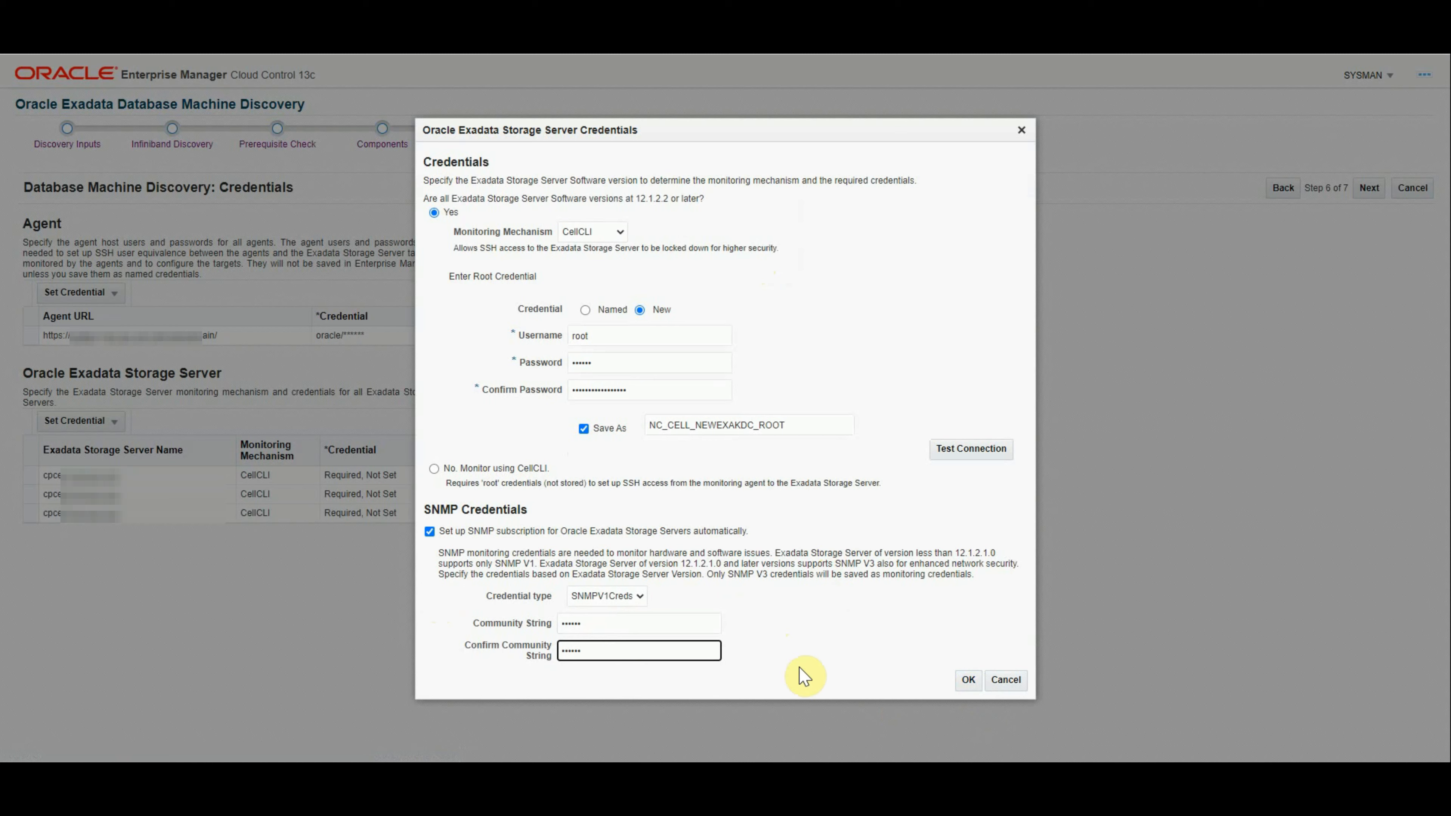
pyautogui.click(970, 684)
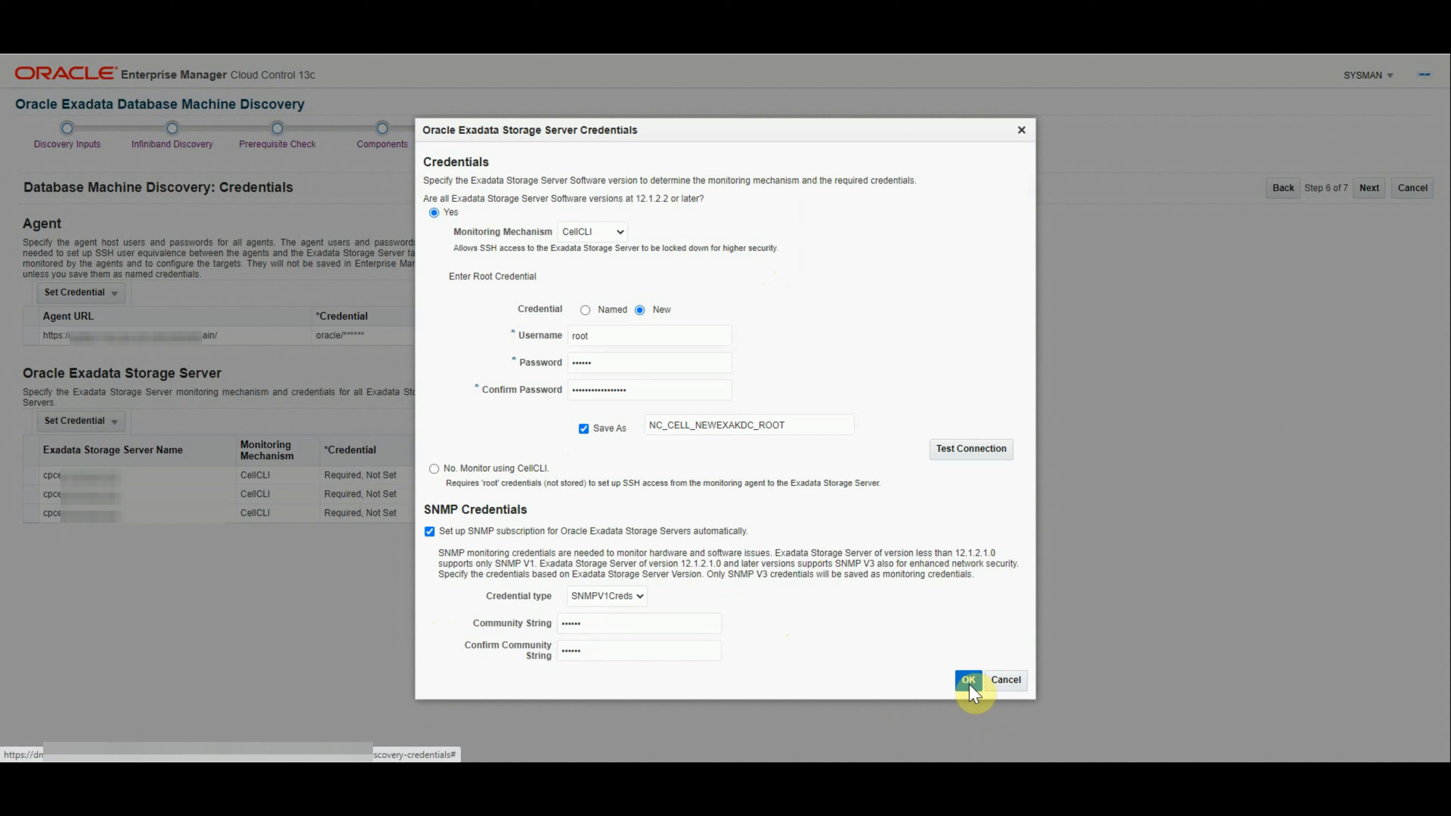
pyautogui.click(969, 685)
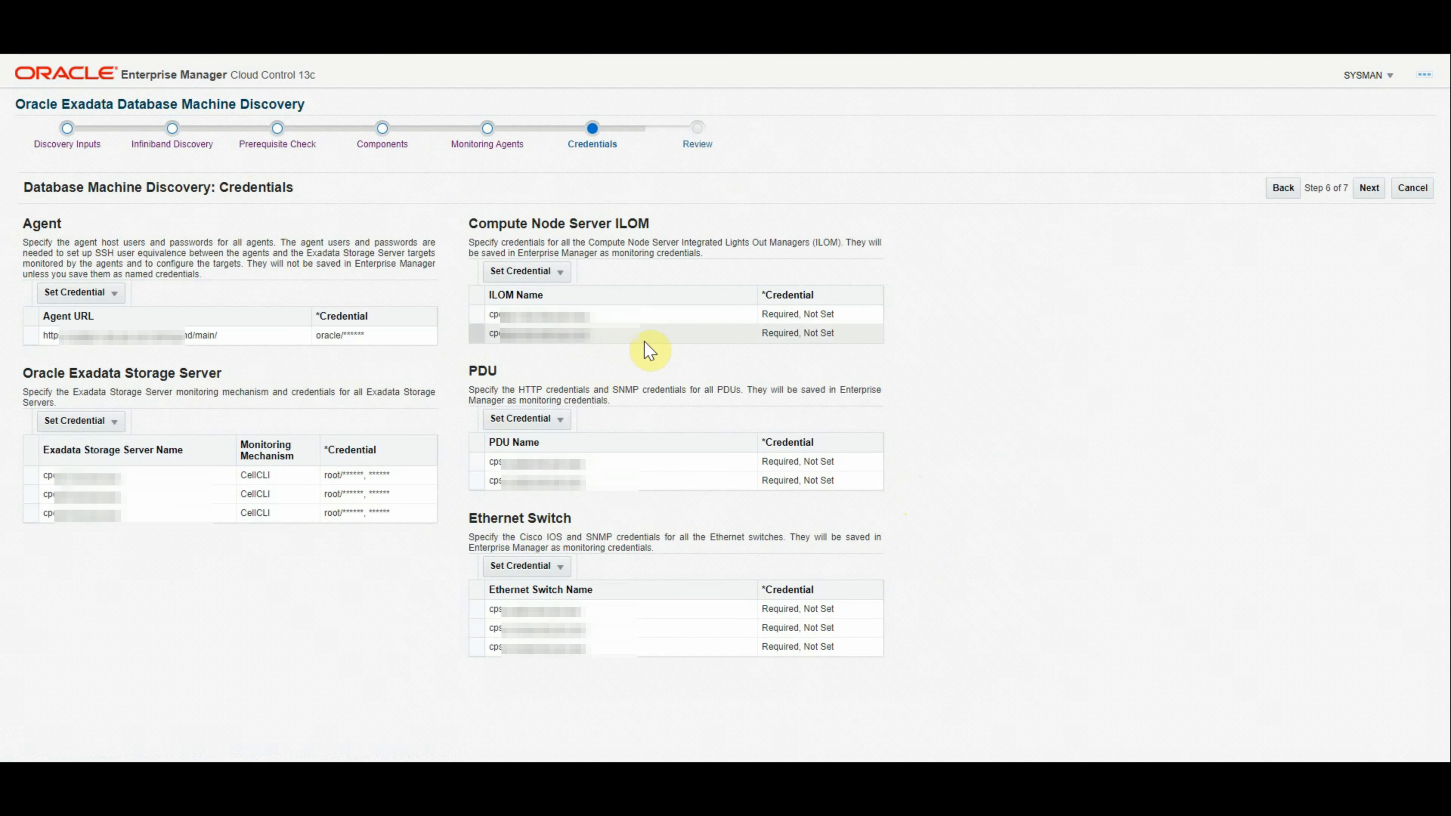
pyautogui.click(527, 273)
# Step: Enter a new root ILOM credential with password, saved as NC_ILOM_NEWEXAKDC_ROOT
pyautogui.click(531, 313)
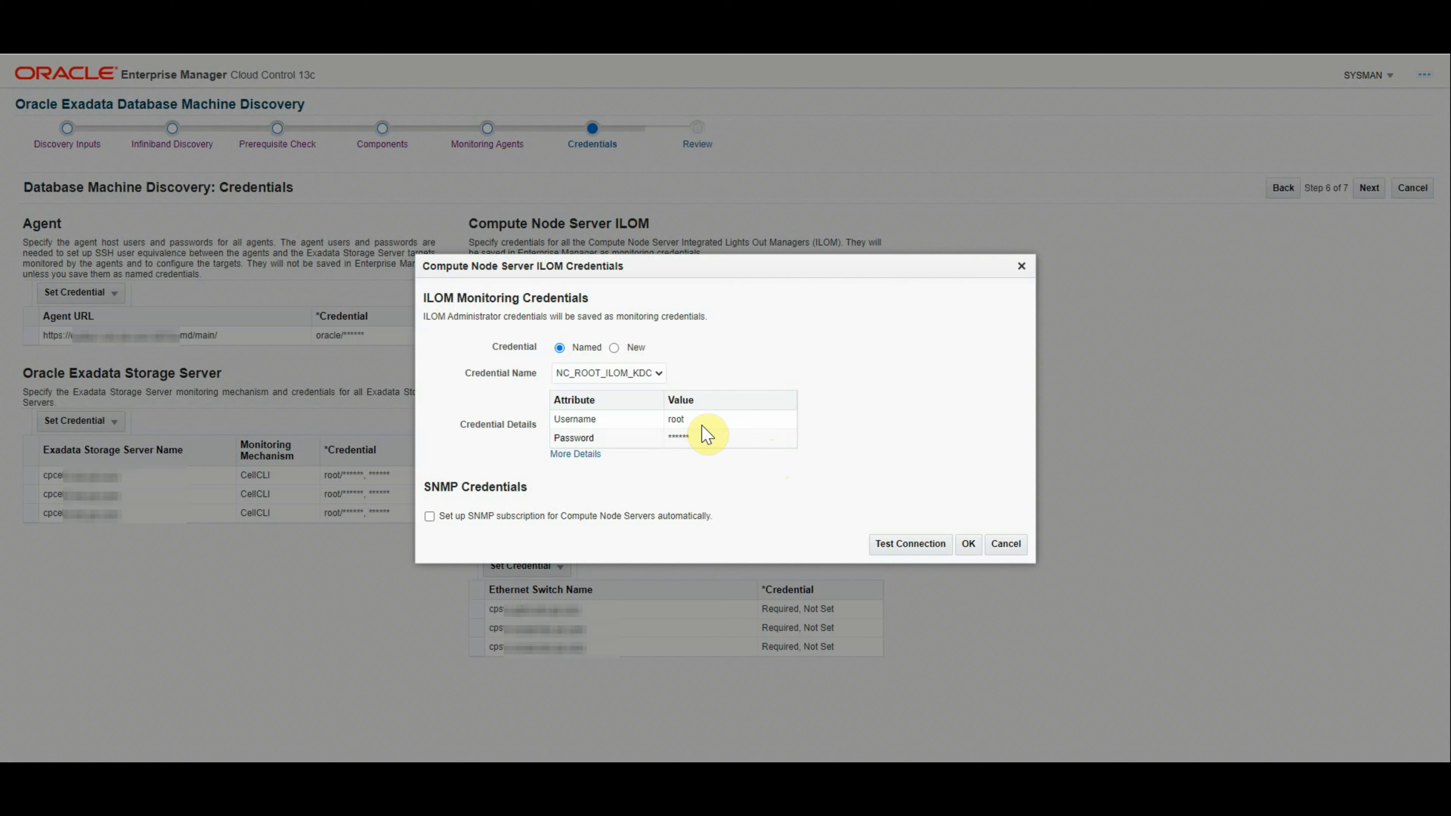
pyautogui.click(615, 348)
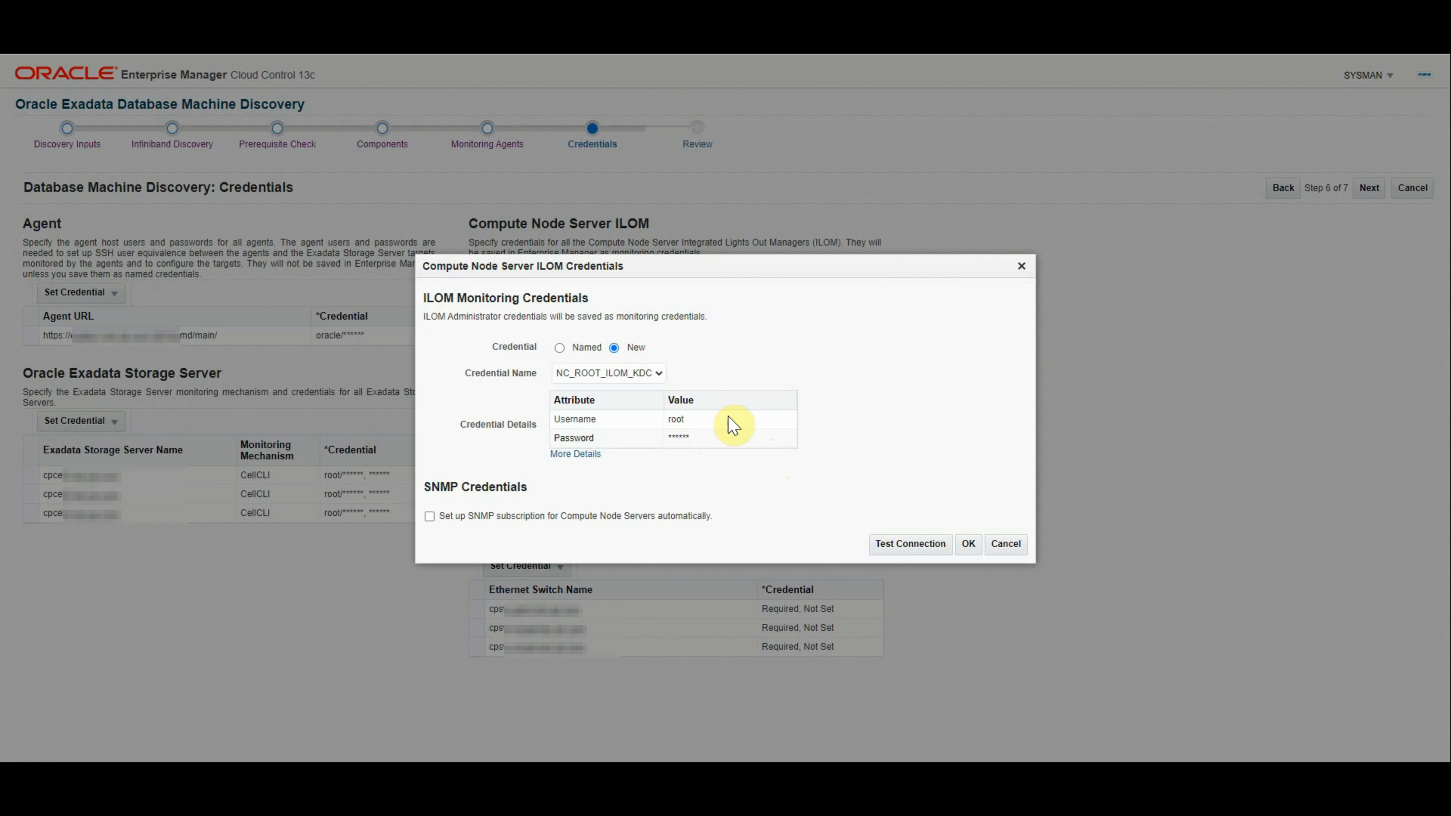
pyautogui.click(590, 381)
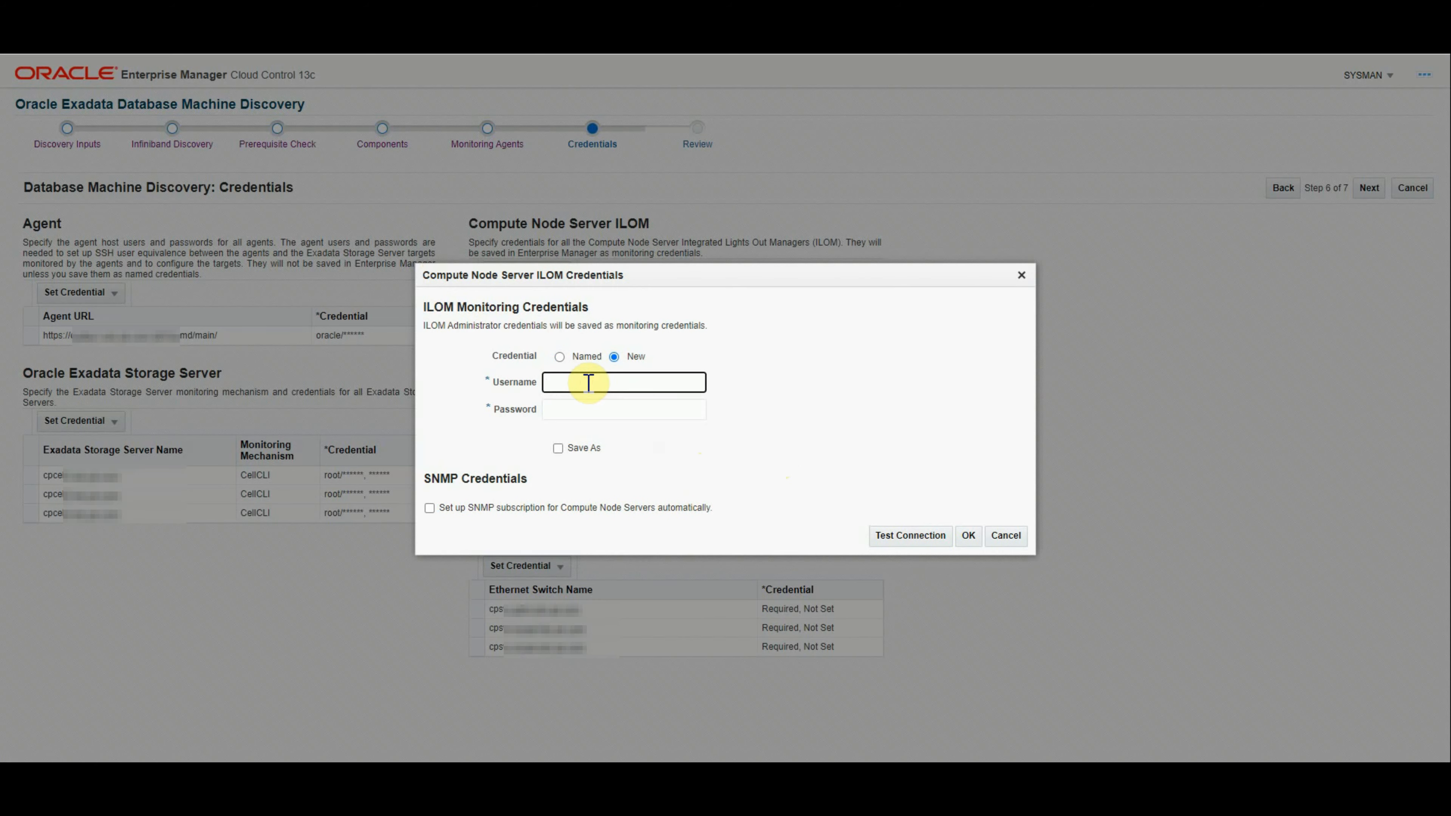
pyautogui.write('root')
pyautogui.click(557, 409)
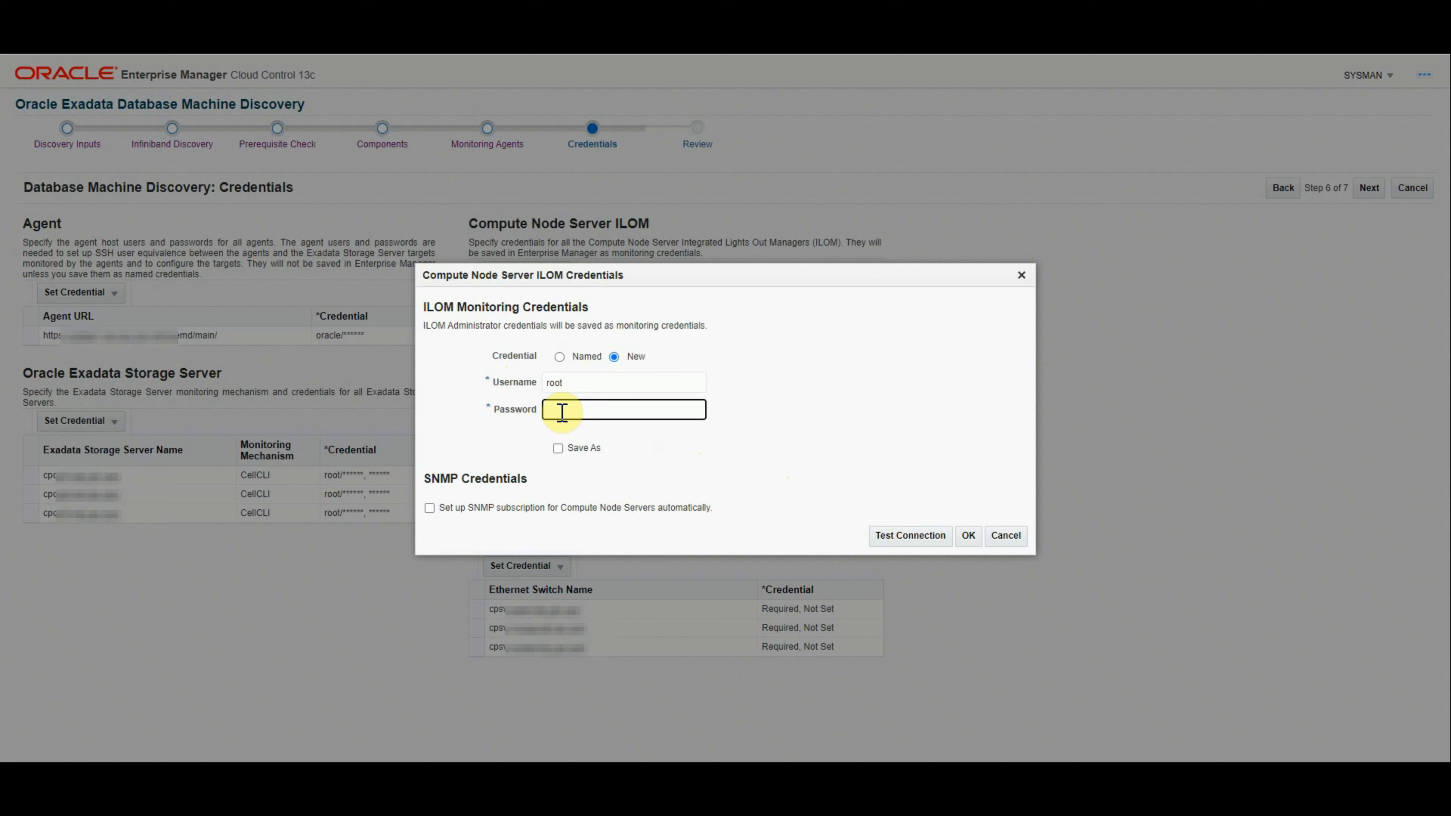
pyautogui.hotkey('ctrl', 'v')
pyautogui.click(557, 449)
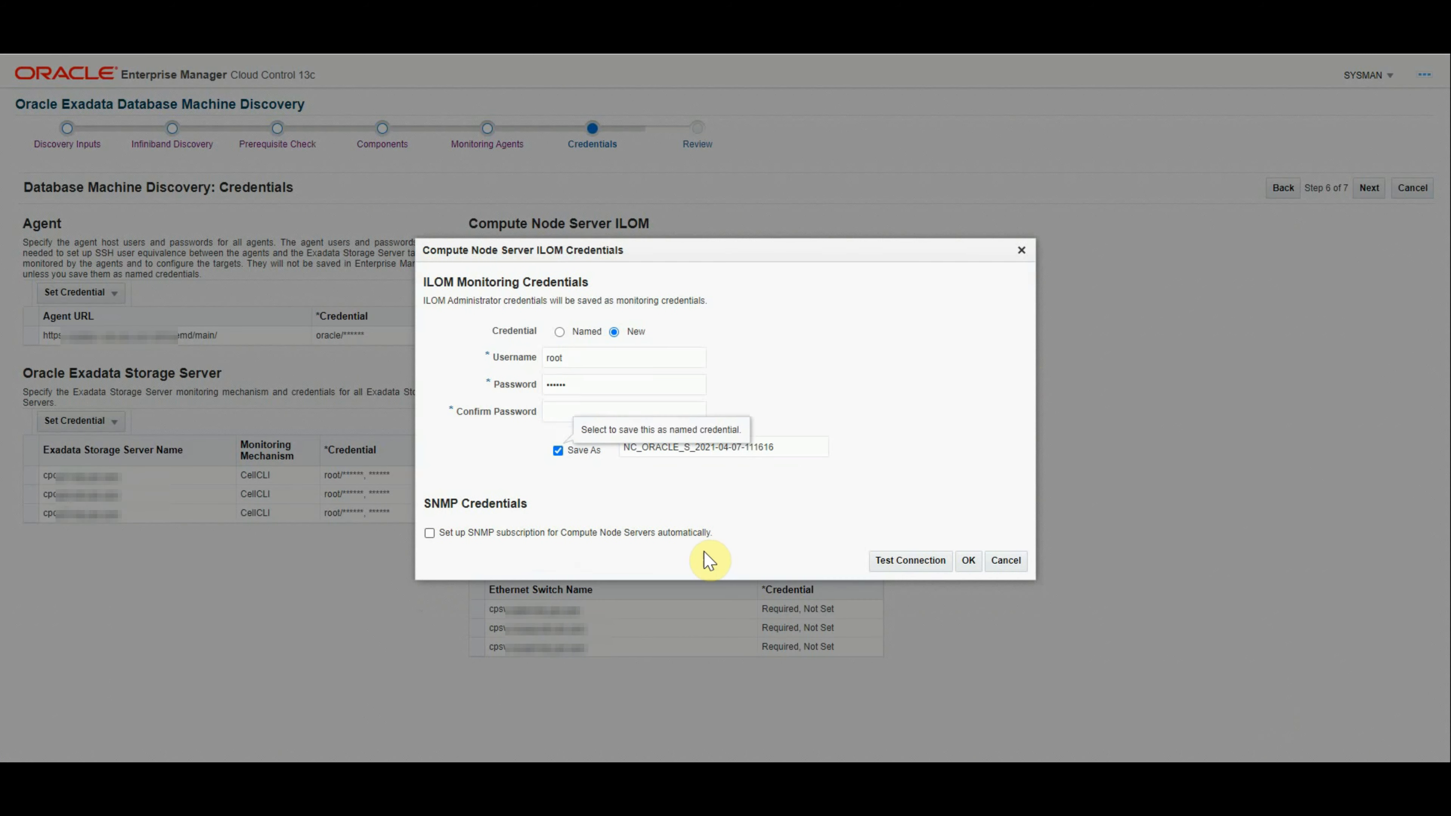
pyautogui.click(655, 454)
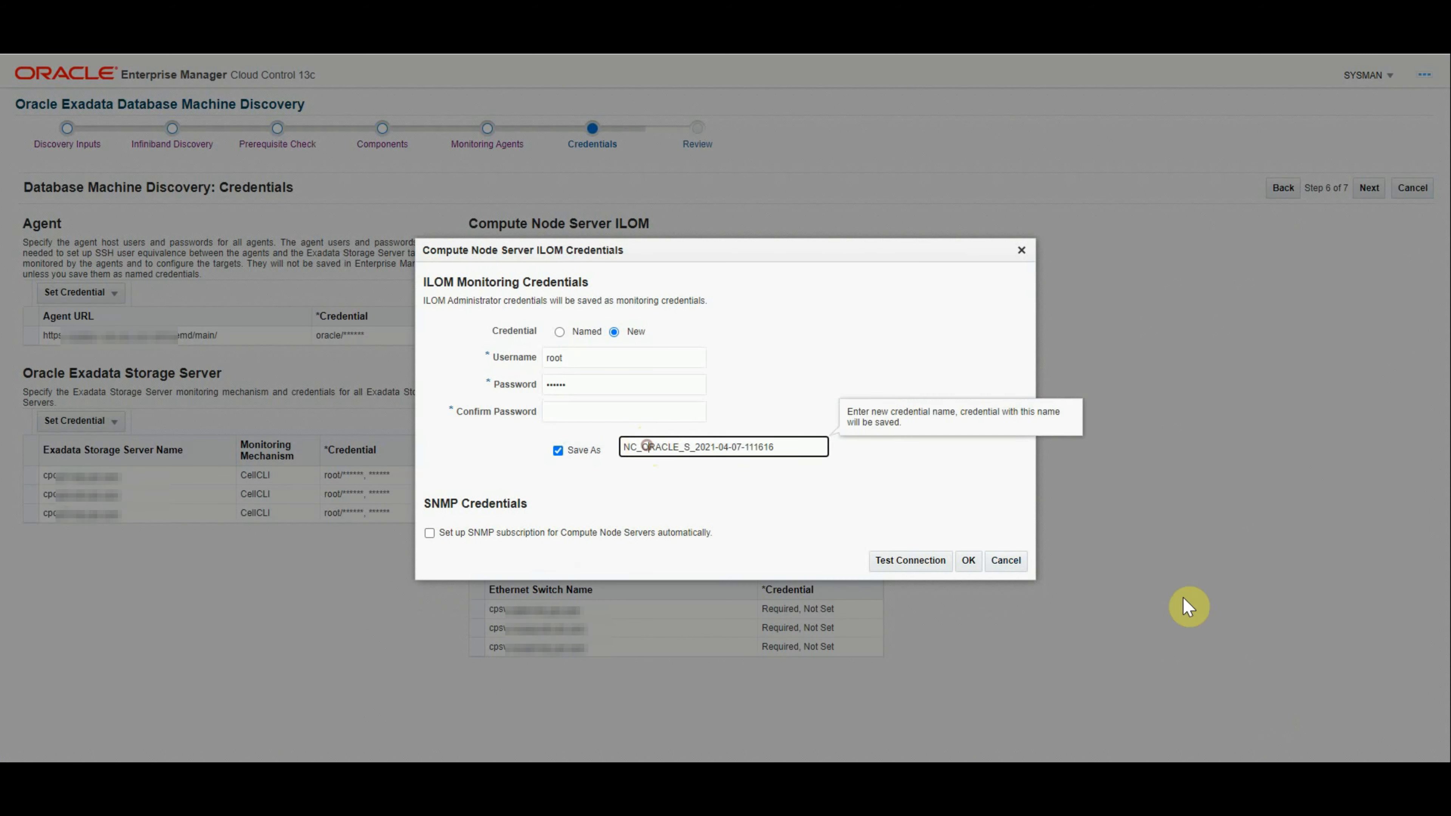
pyautogui.hotkey('shift', 'End')
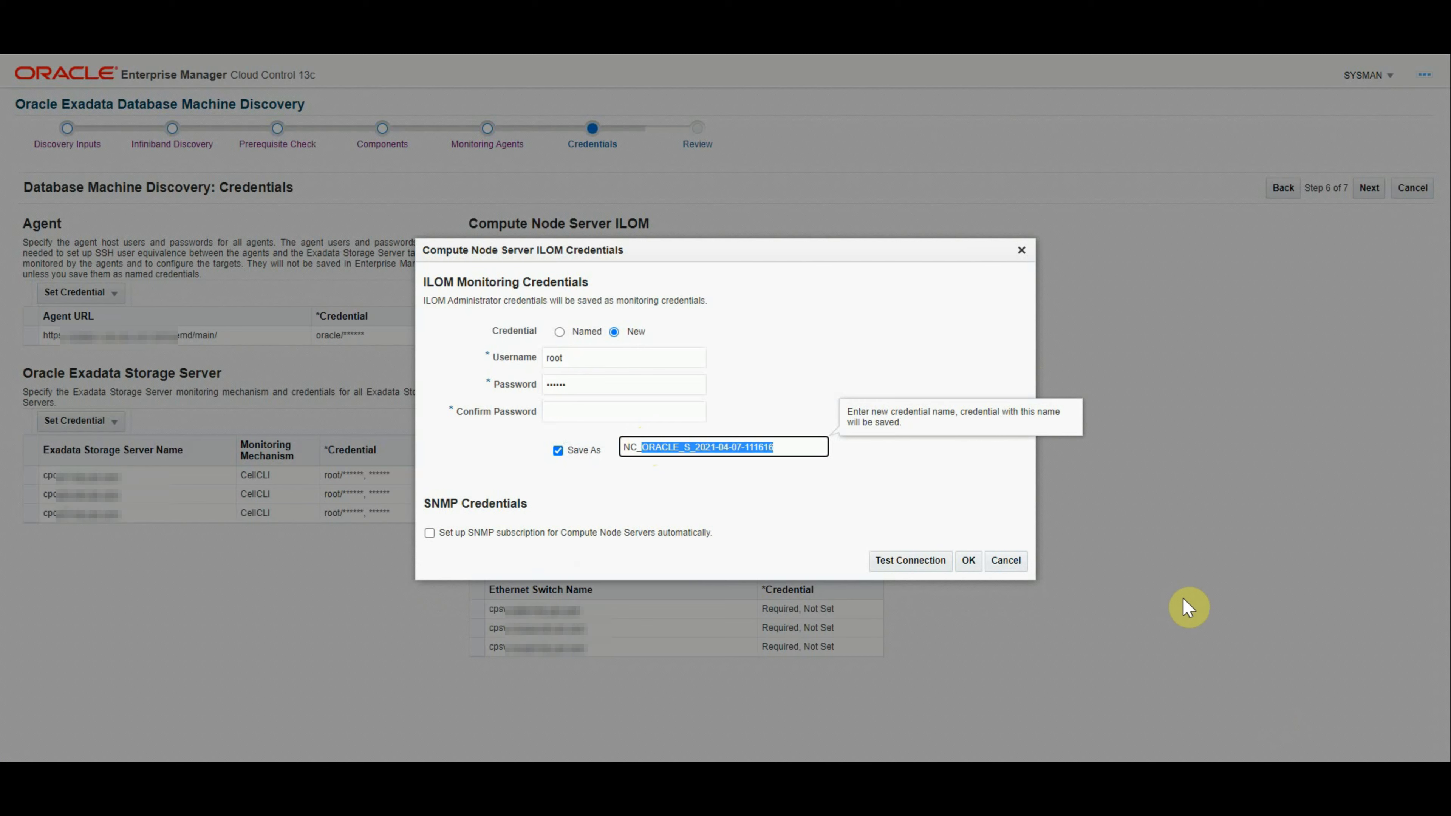
pyautogui.write('I')
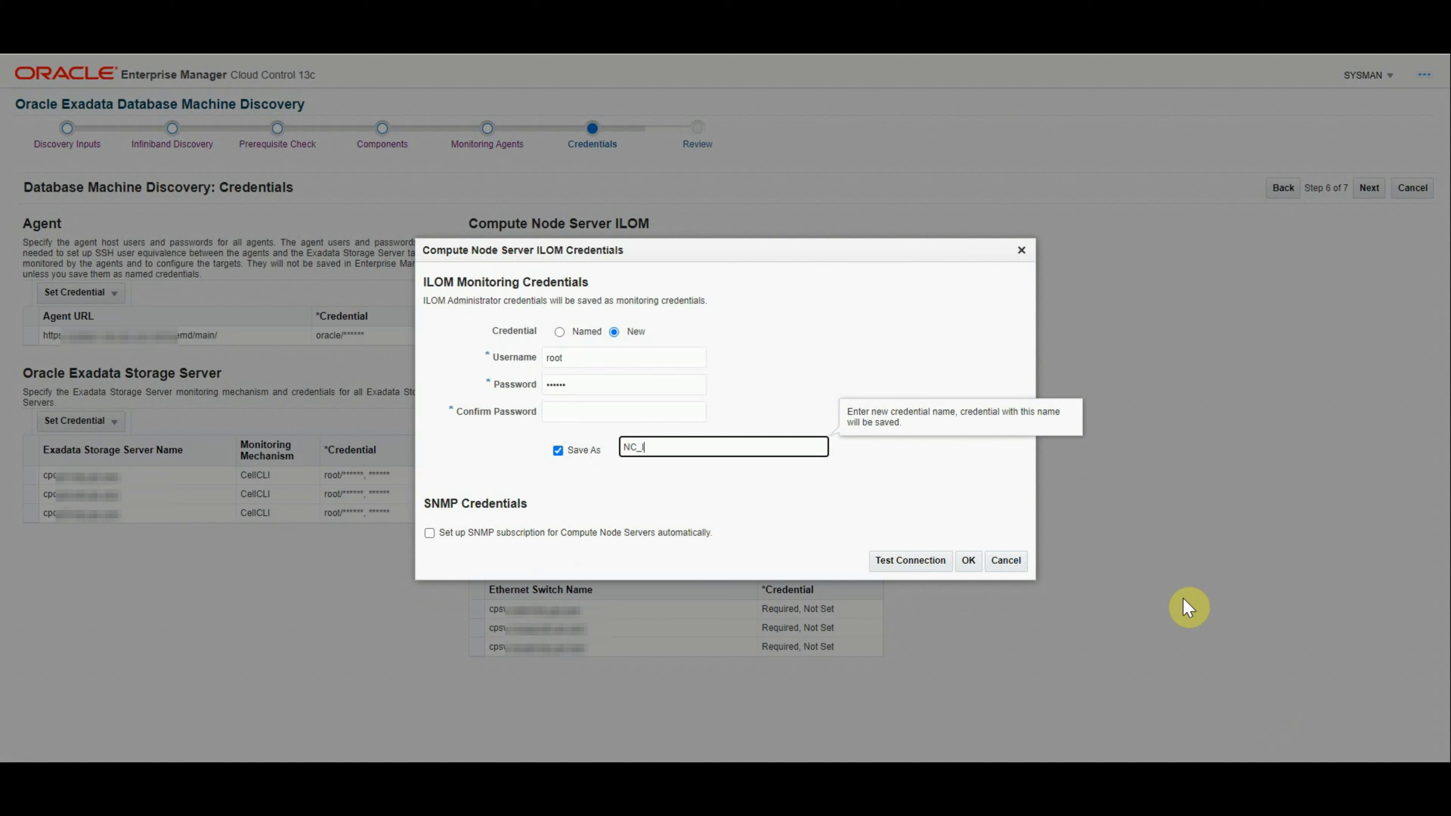
pyautogui.write('LOM_NEWEXAKDC_ROOT')
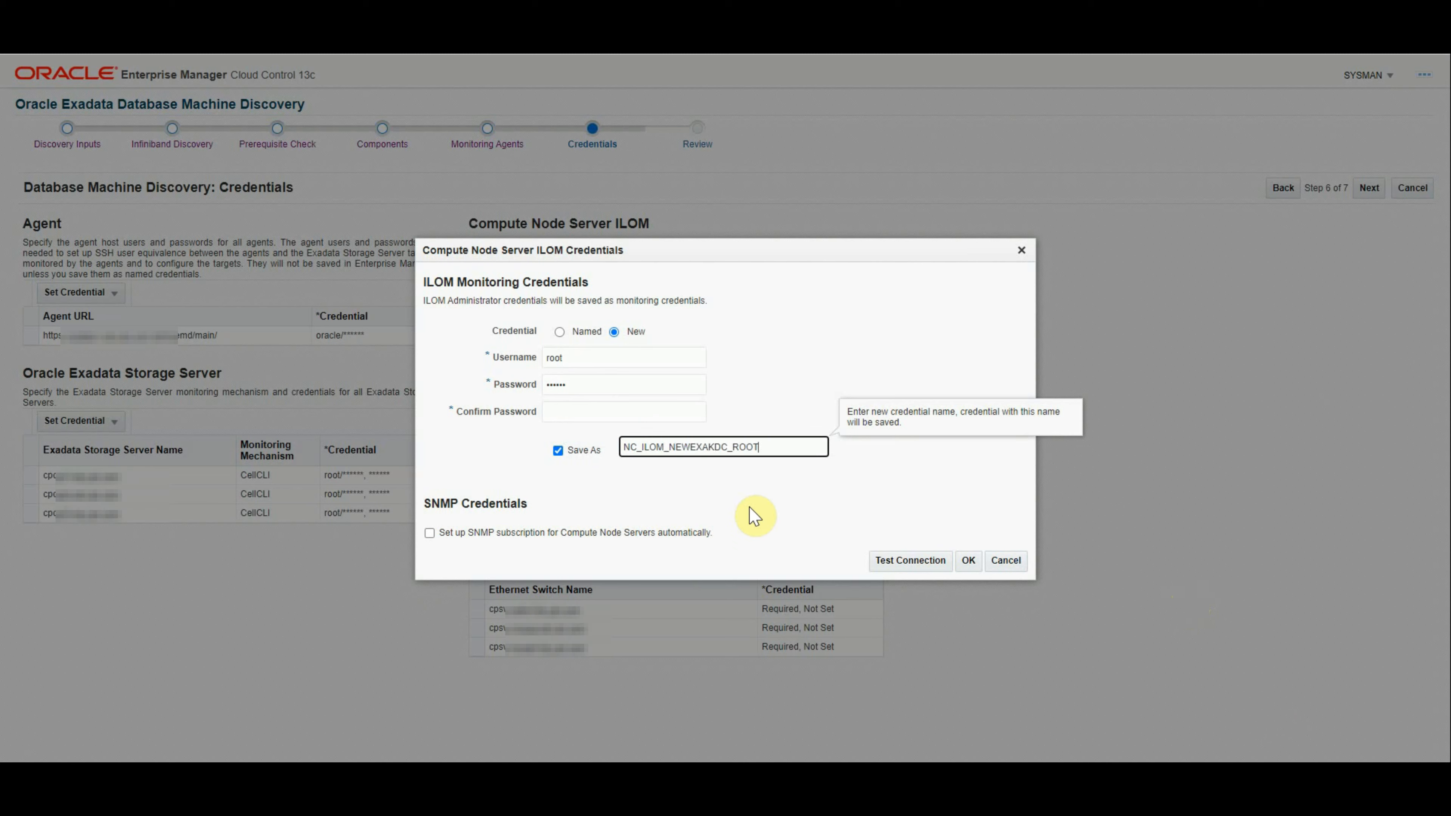
pyautogui.click(552, 413)
pyautogui.write('••••••••••••••••')
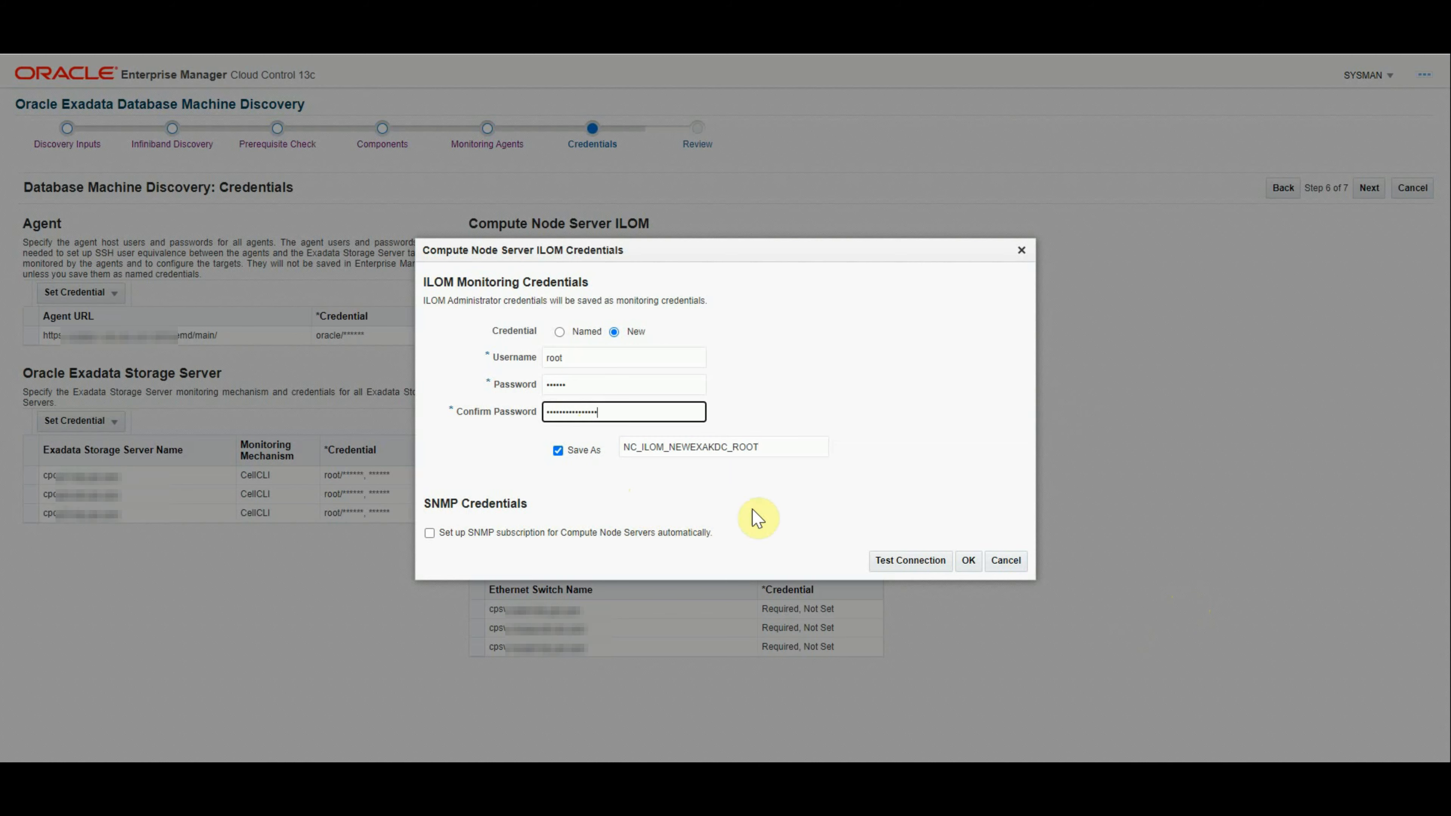
# Step: Enable SNMP subscription using NC_HOST_NEWEXAKDC_ROOT, test successfully, and accept the ILOM credentials
pyautogui.click(914, 560)
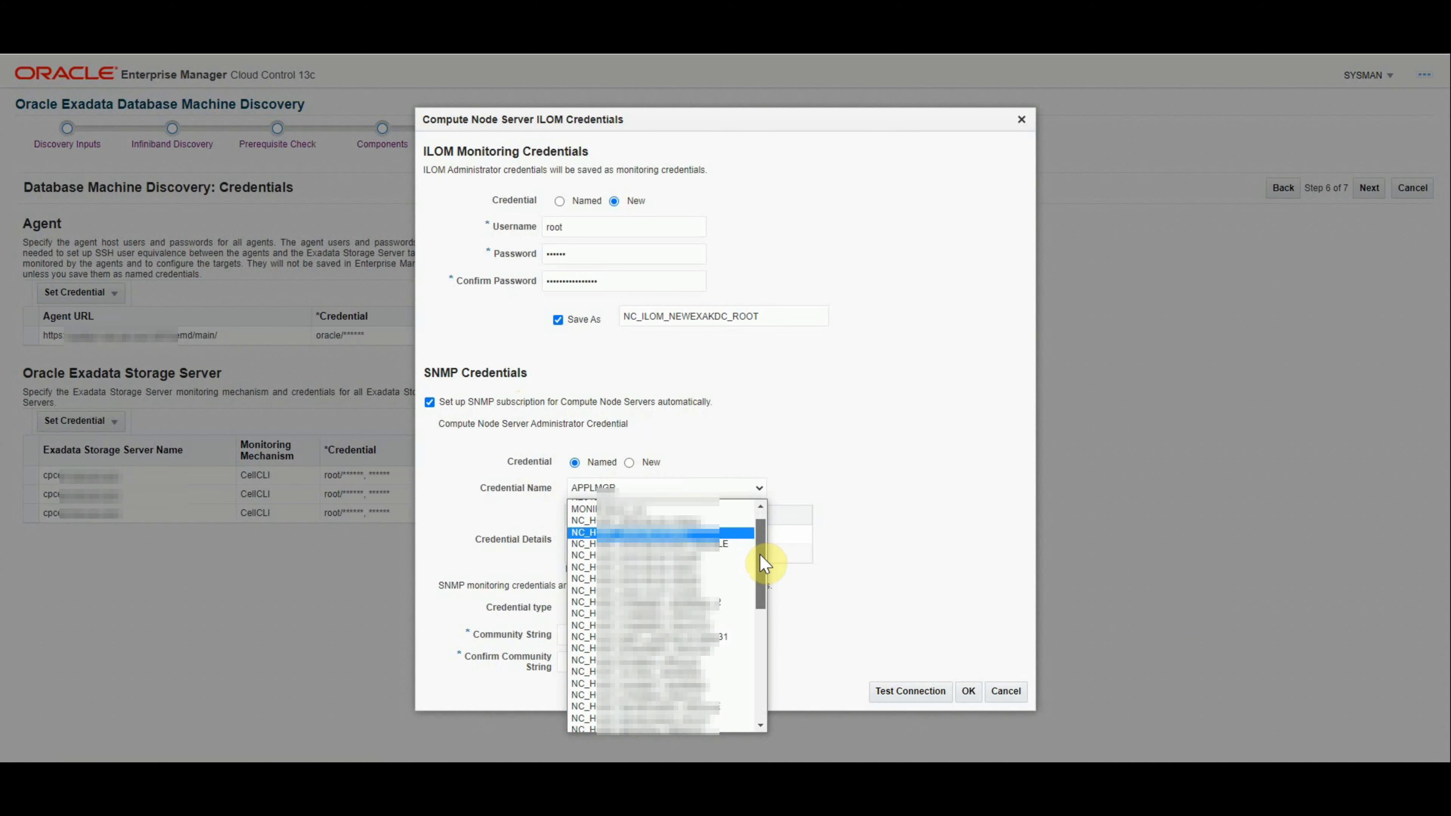
pyautogui.moveTo(760, 554); pyautogui.dragTo(760, 571)
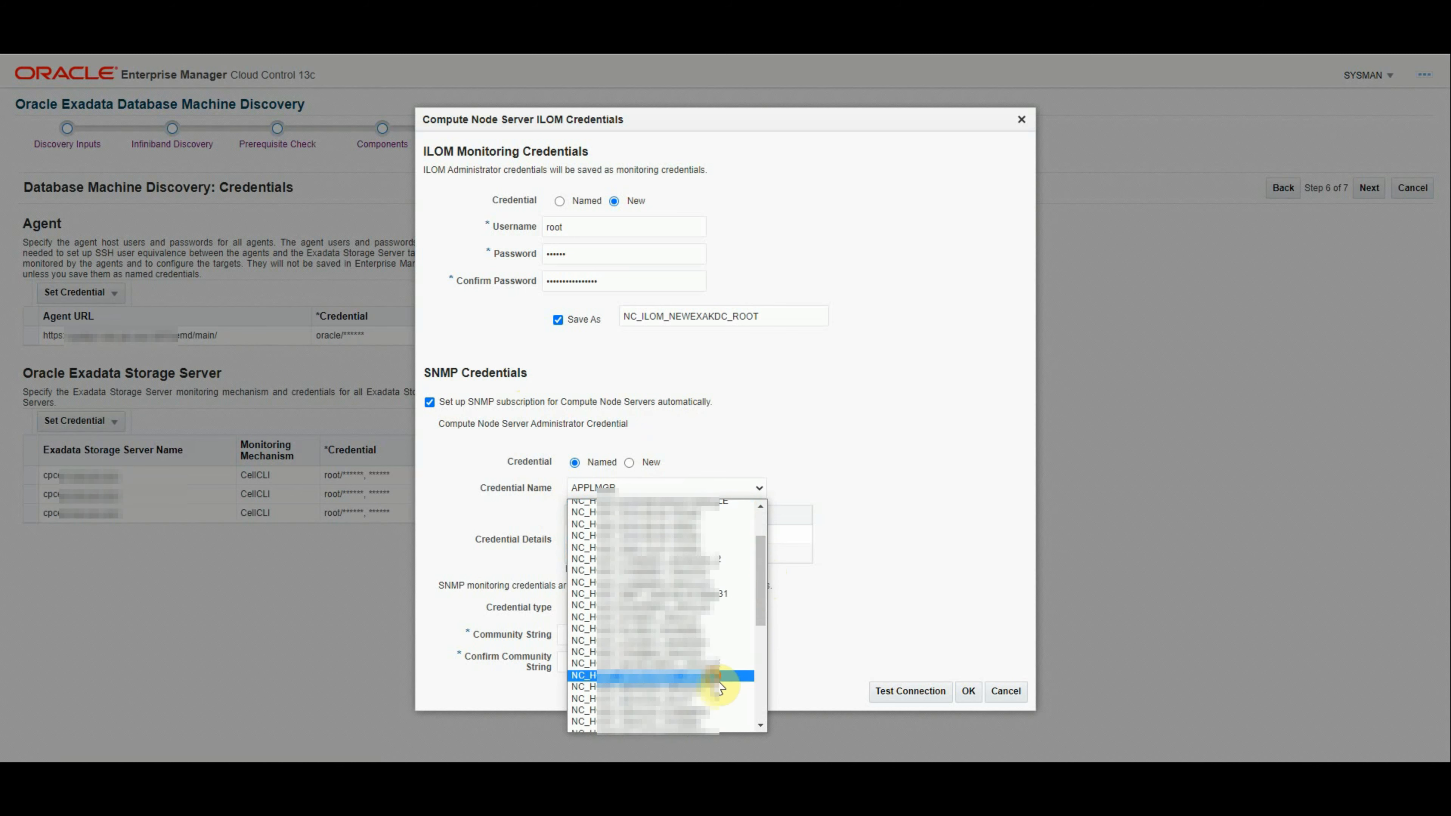
pyautogui.click(714, 670)
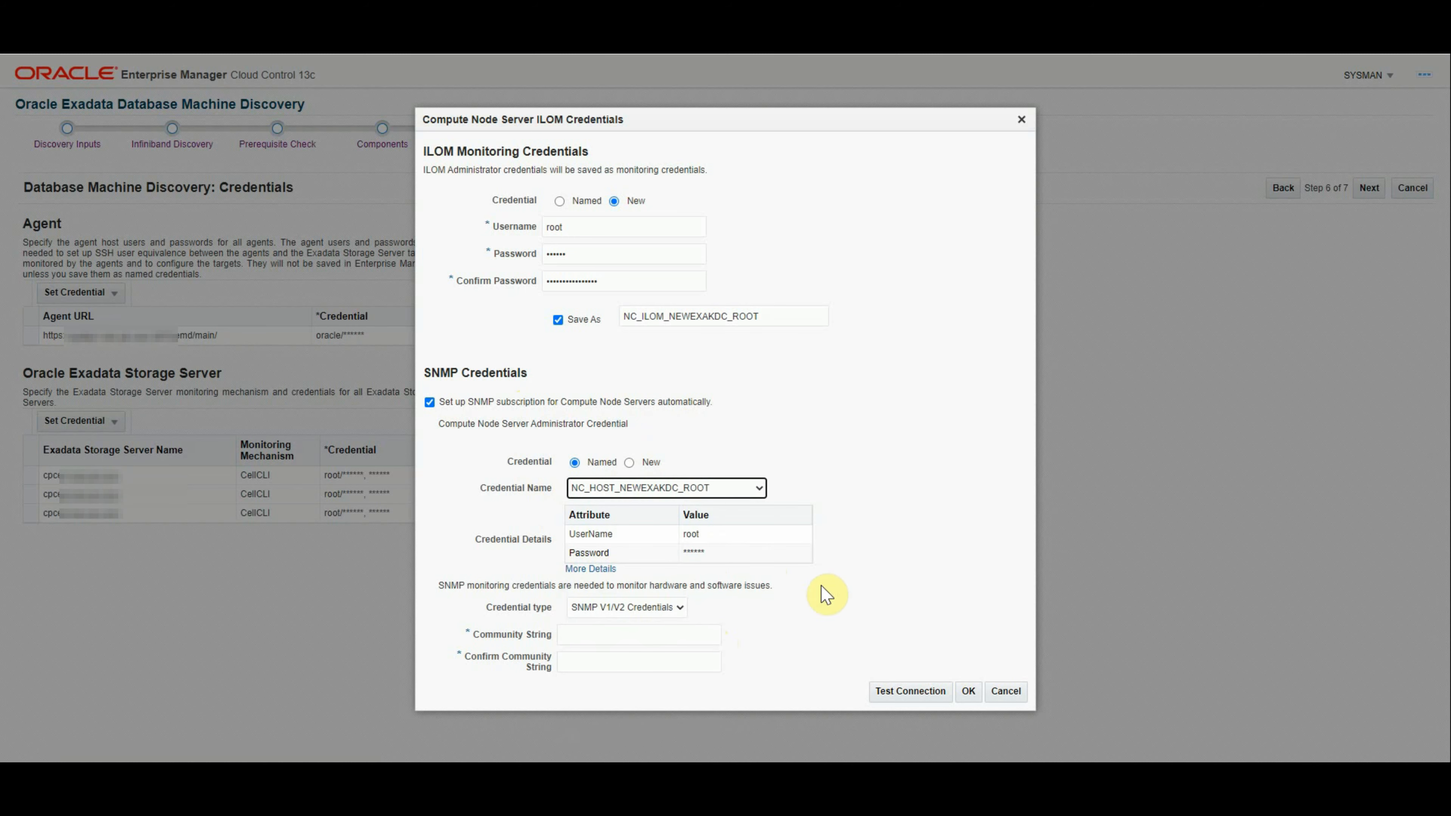
pyautogui.click(615, 633)
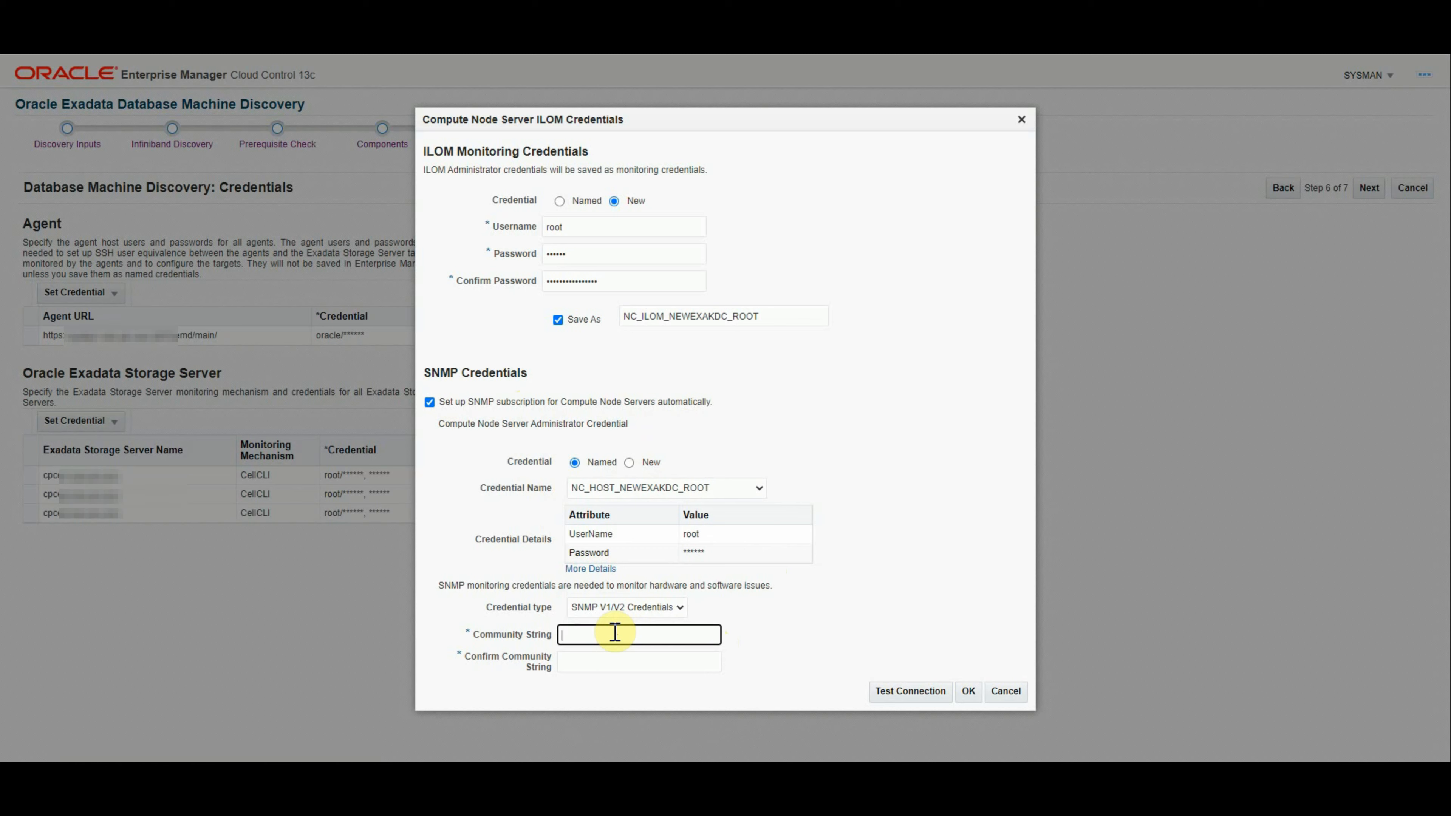
pyautogui.press('Tab')
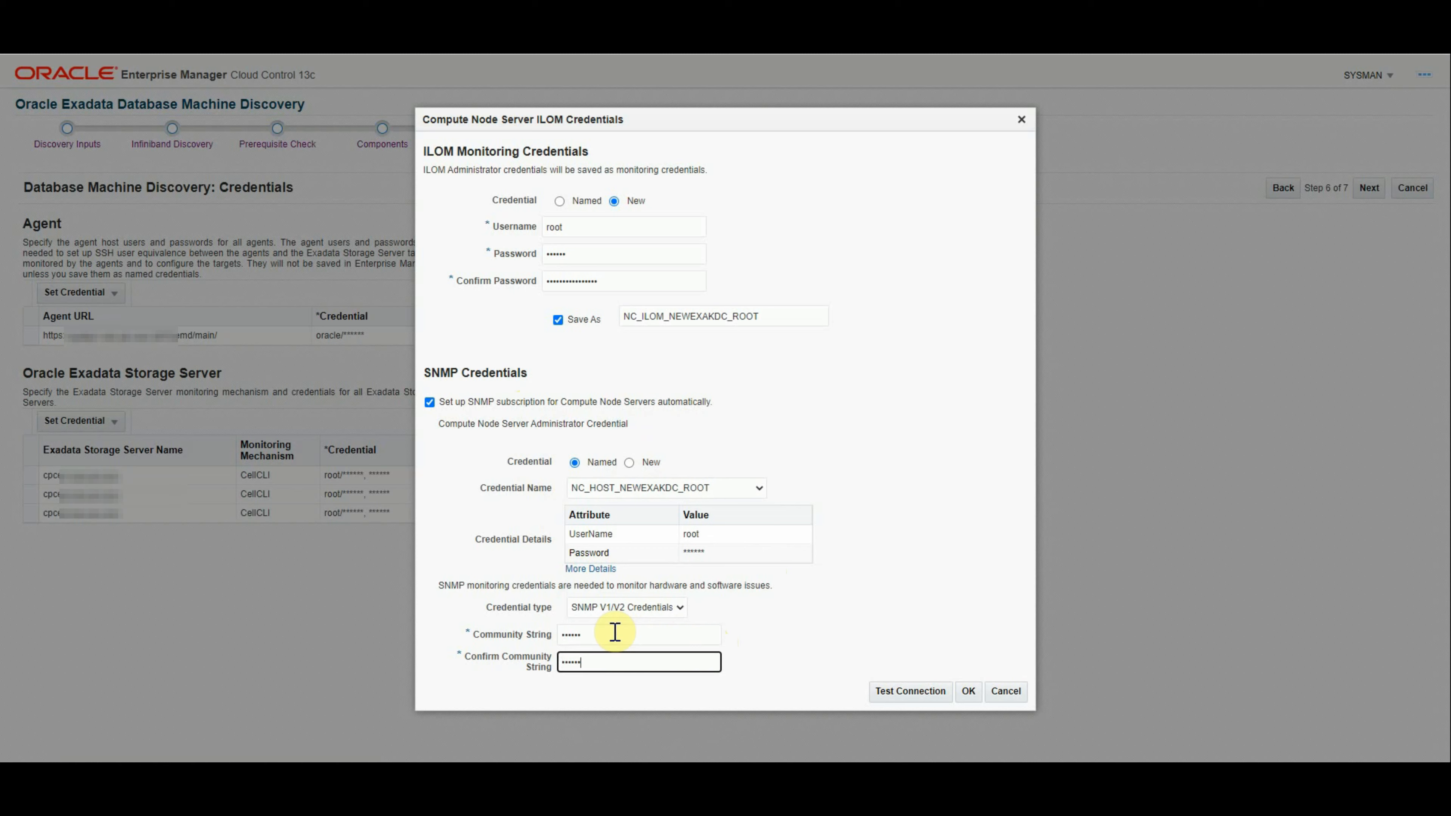
pyautogui.click(914, 691)
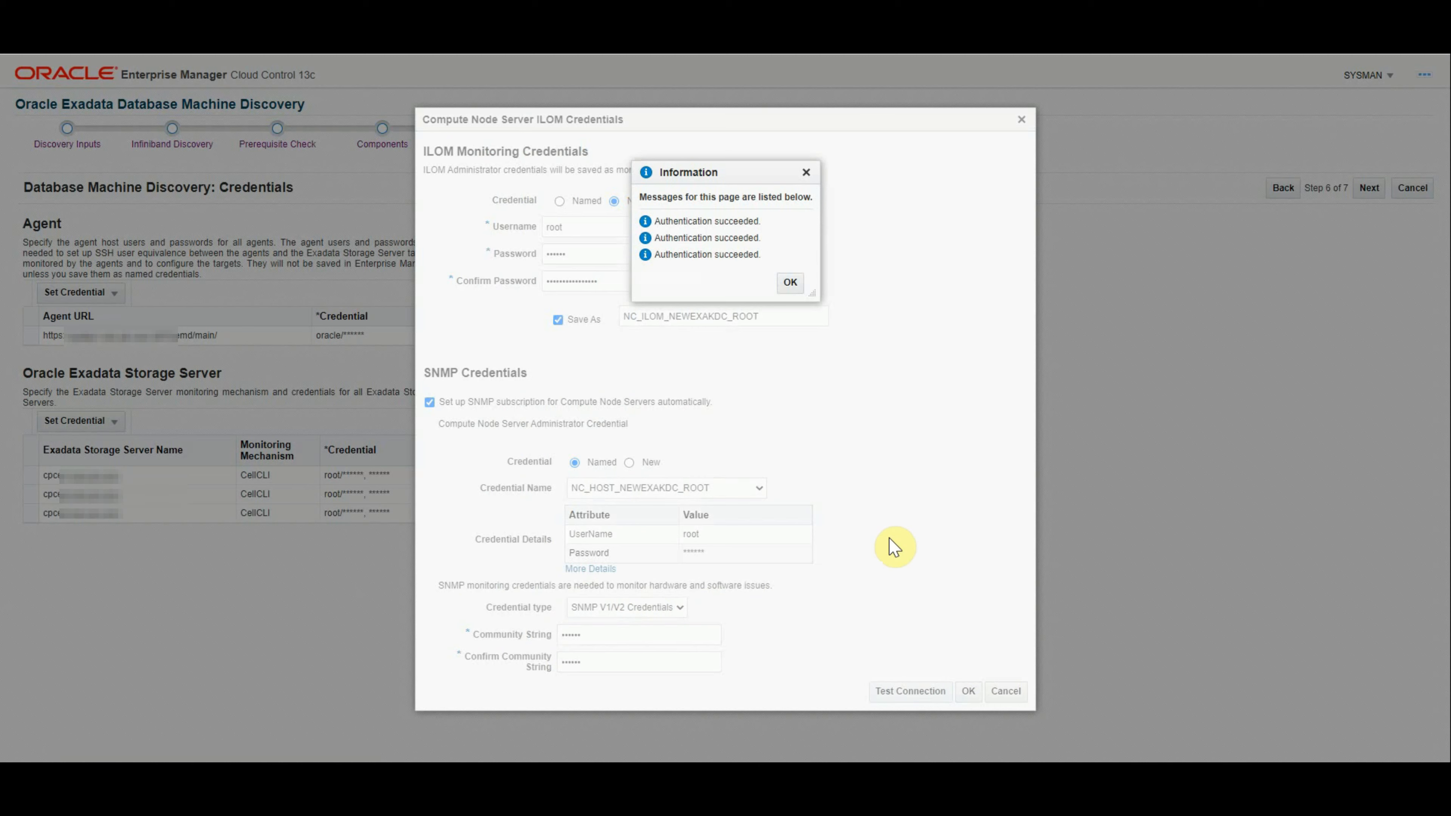
pyautogui.click(791, 282)
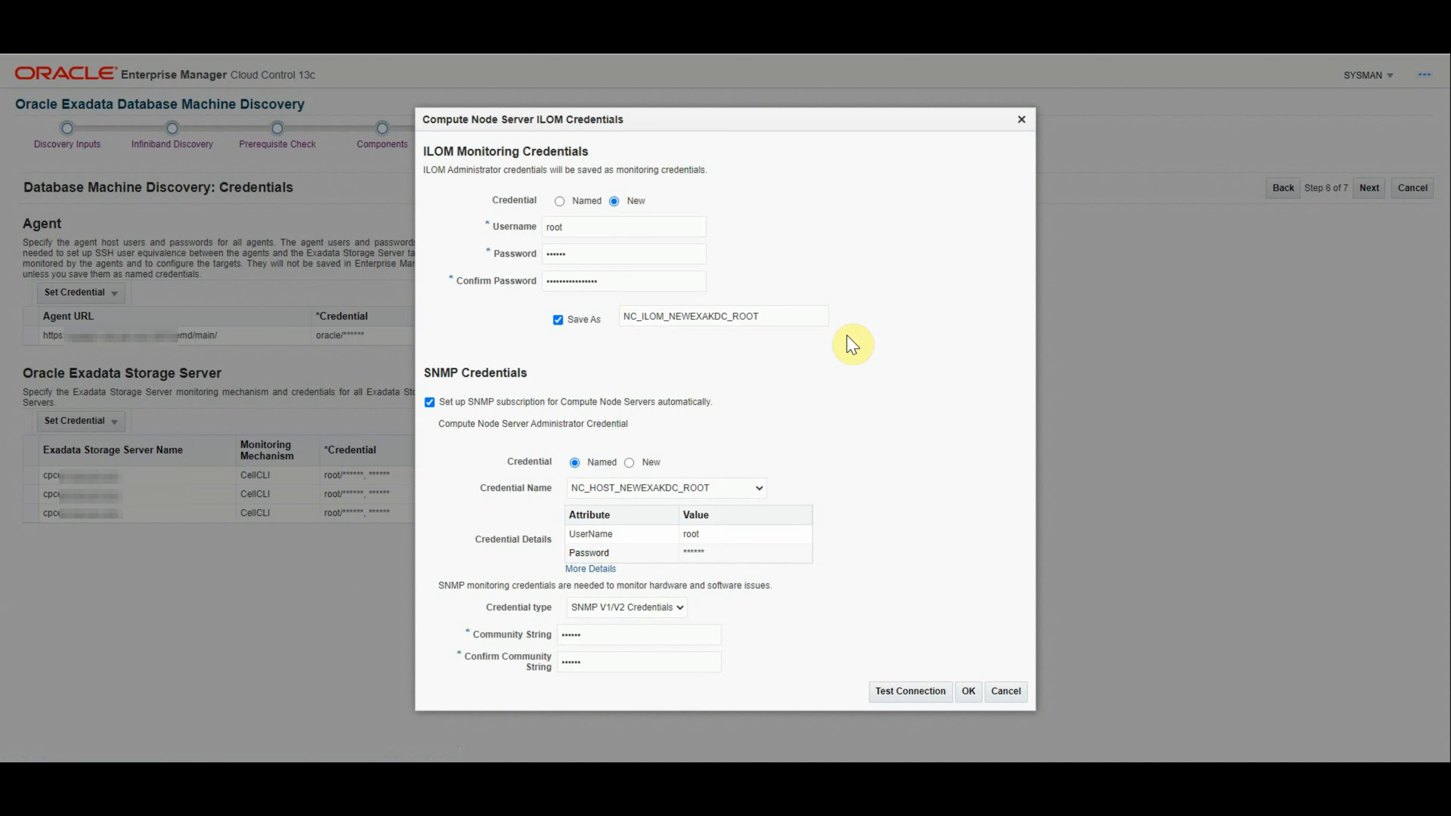
pyautogui.click(968, 693)
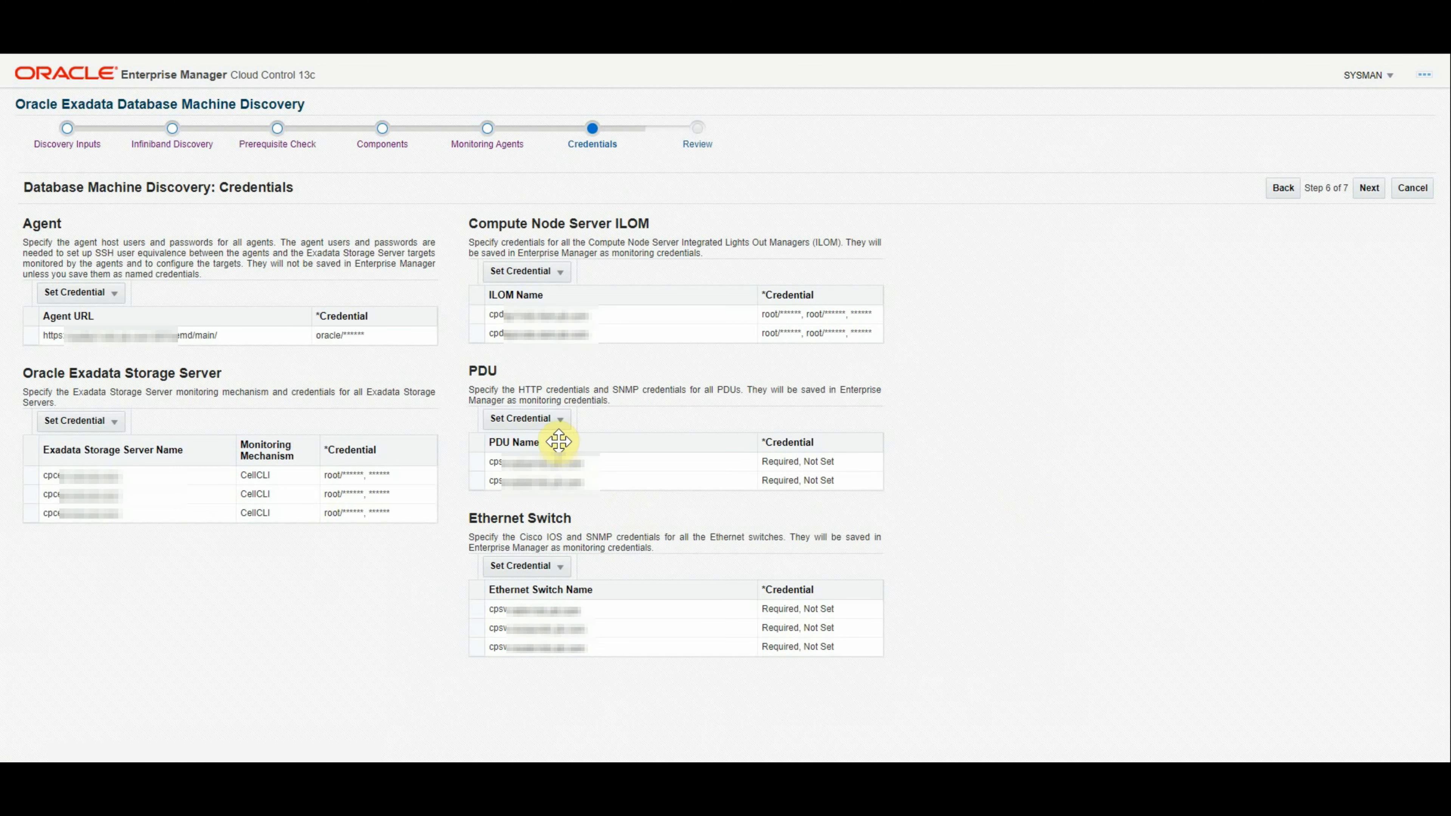
# Step: Enter a new admin credential for all PDUs, saved as NC_PDU_NEWEXAKDC_ADMIN
pyautogui.click(558, 419)
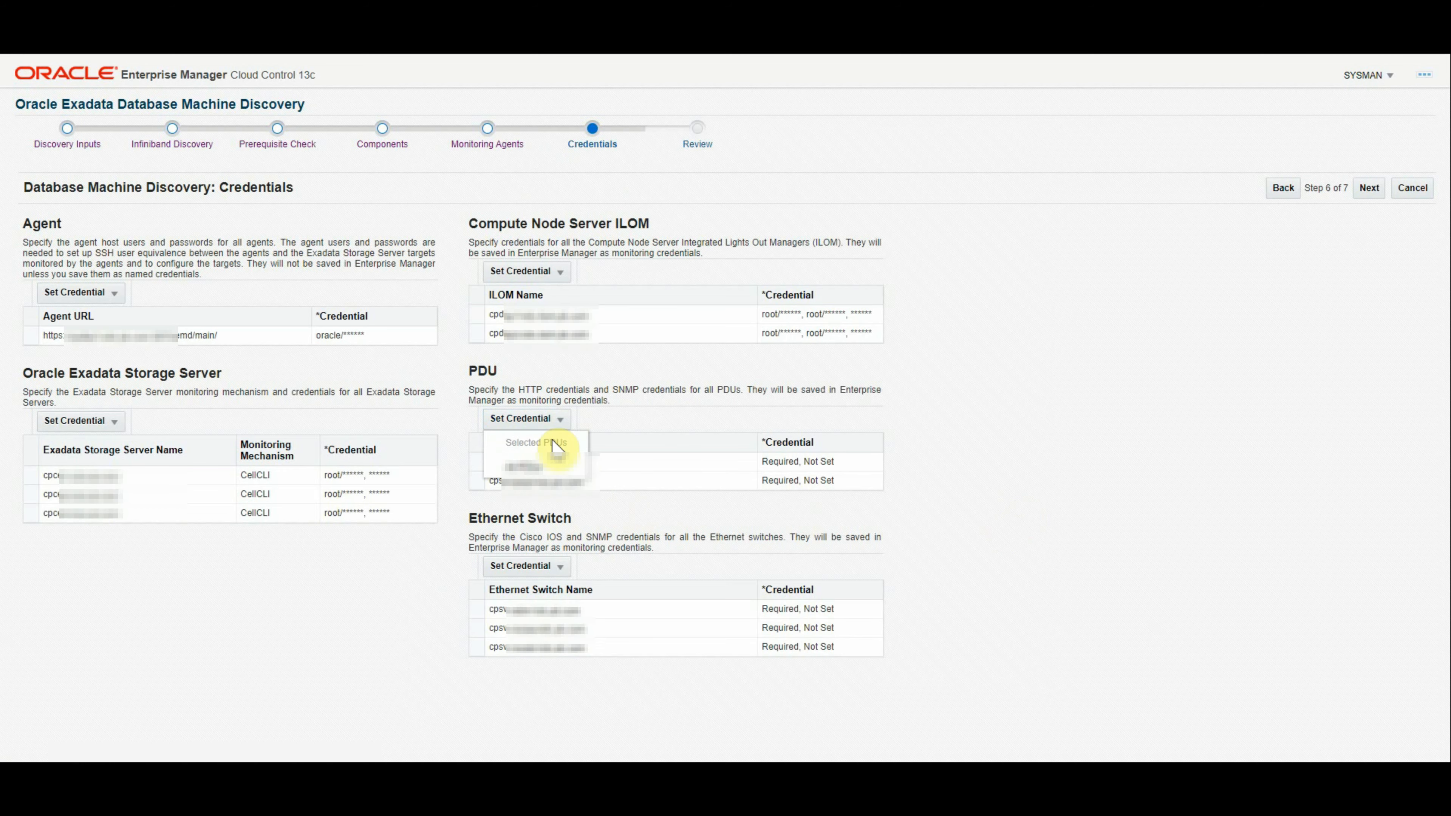
pyautogui.click(523, 466)
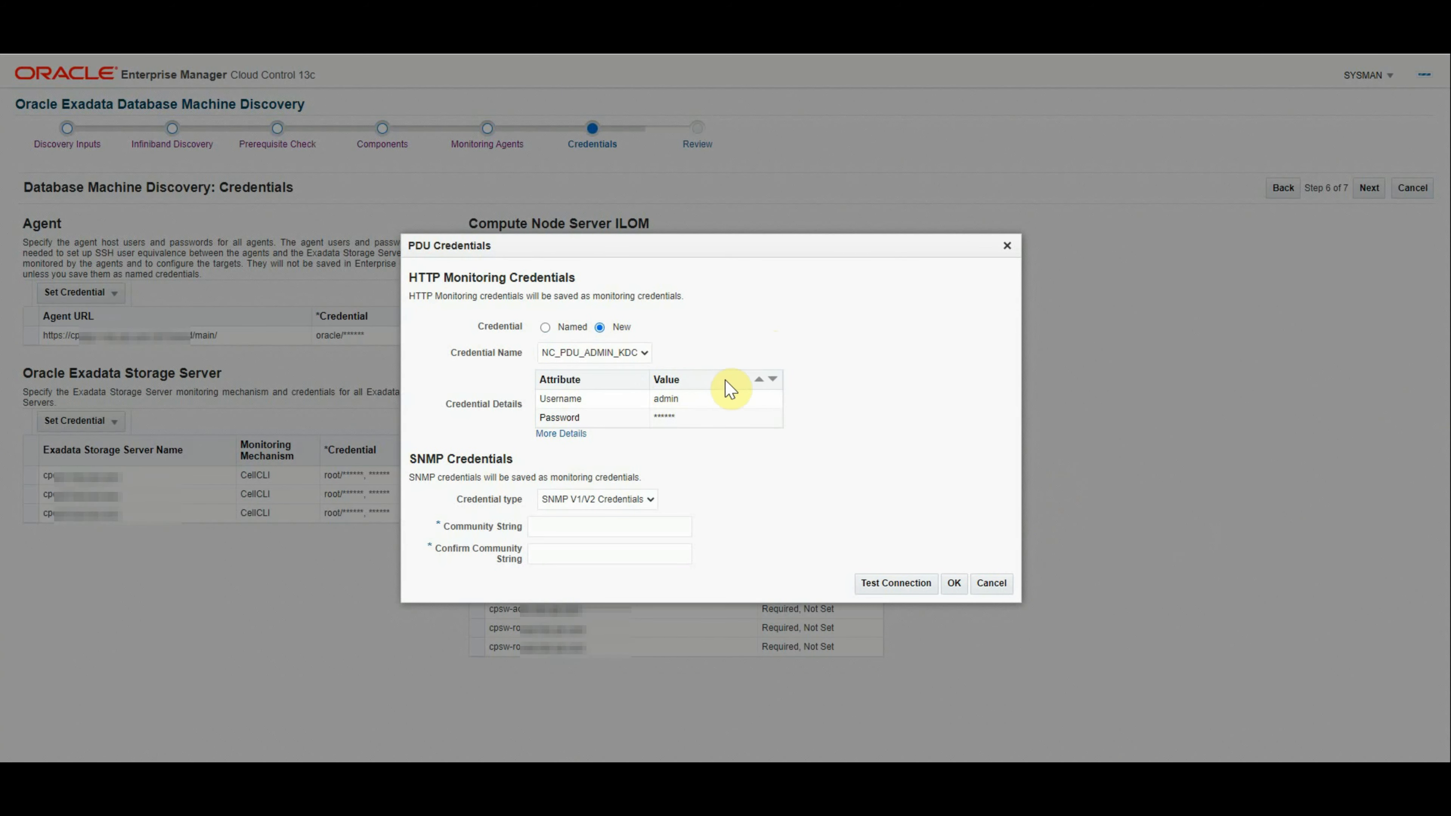
pyautogui.click(576, 361)
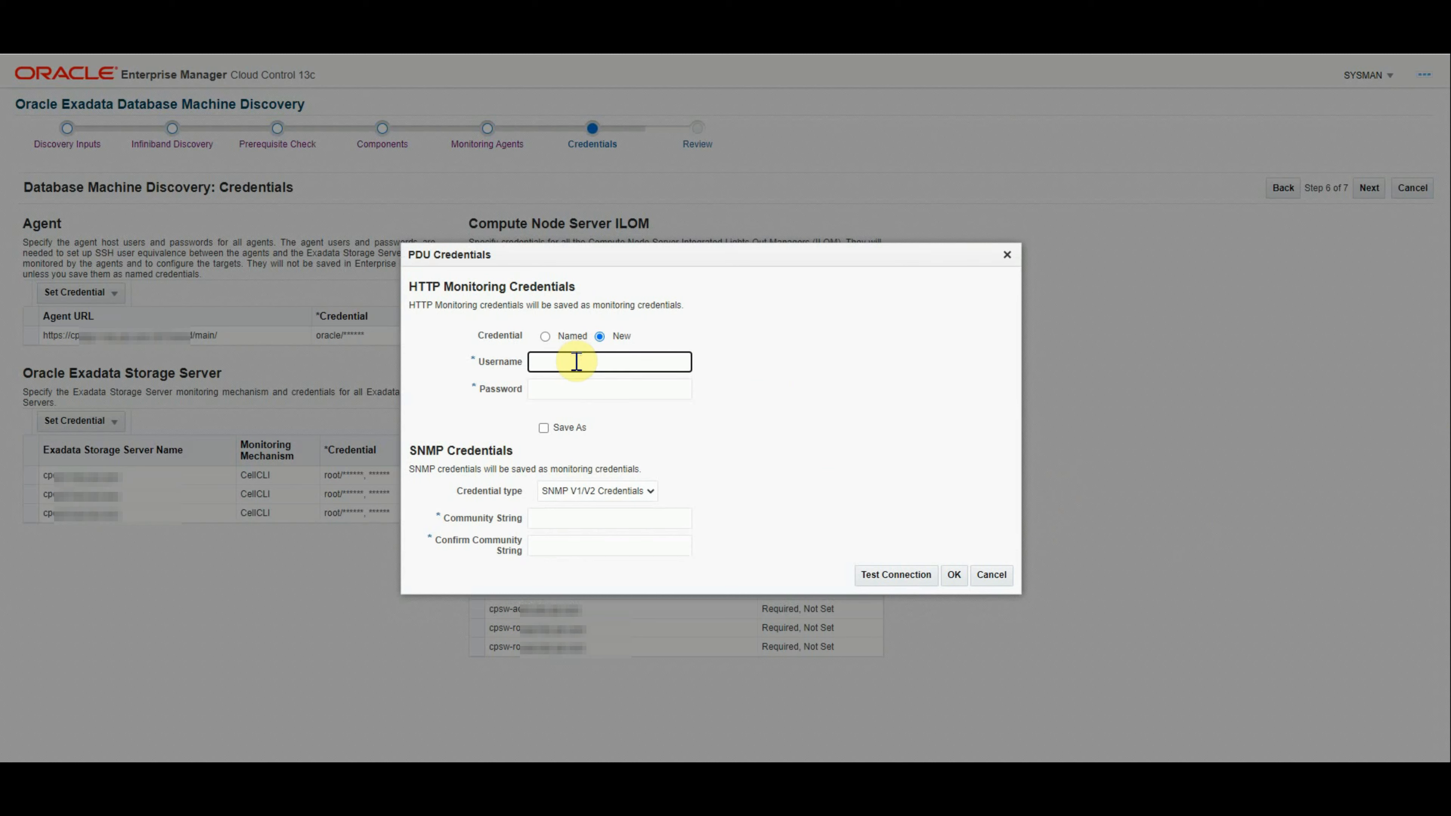
pyautogui.write('admin')
pyautogui.click(578, 392)
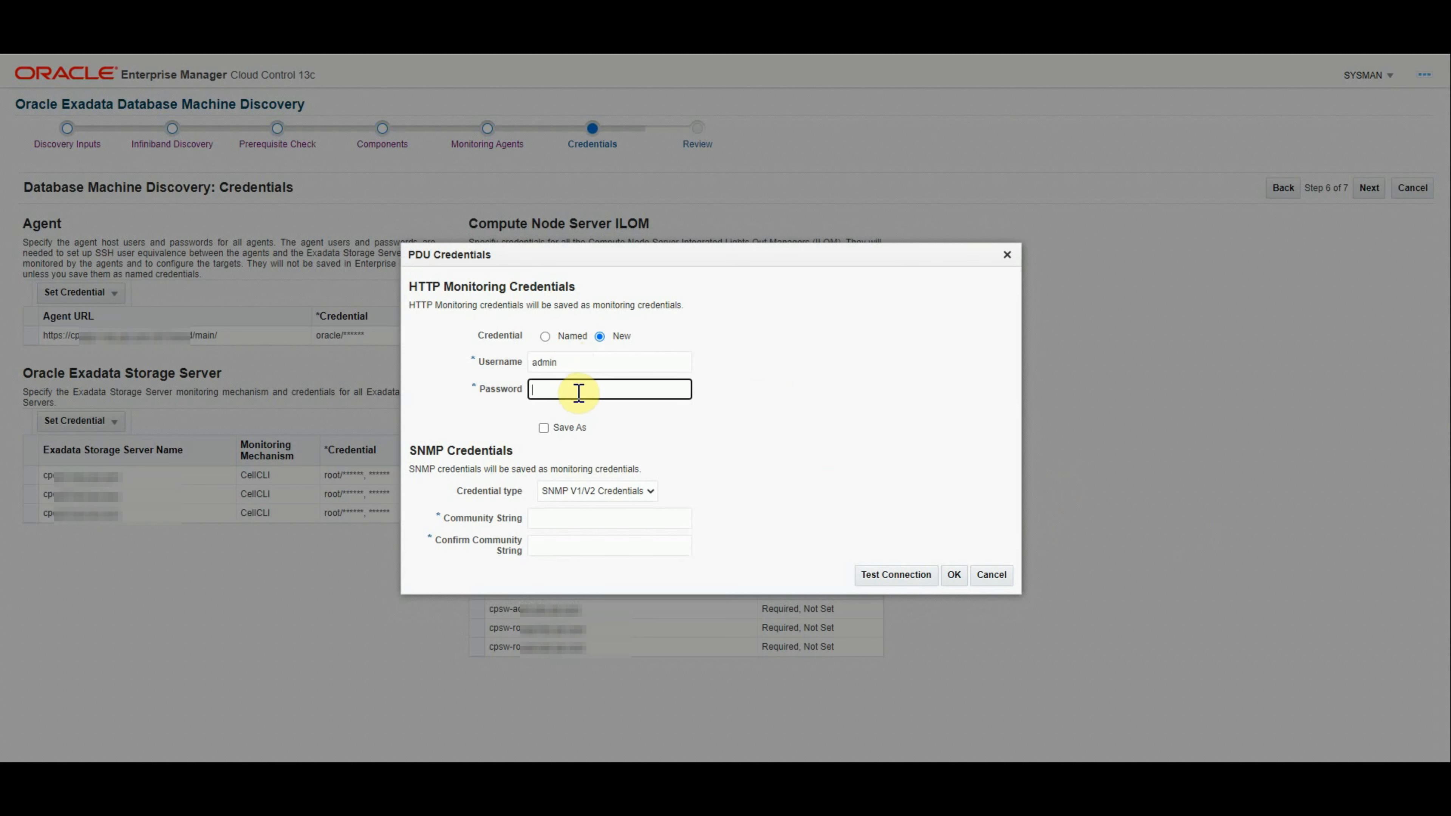
pyautogui.write('******')
pyautogui.click(543, 427)
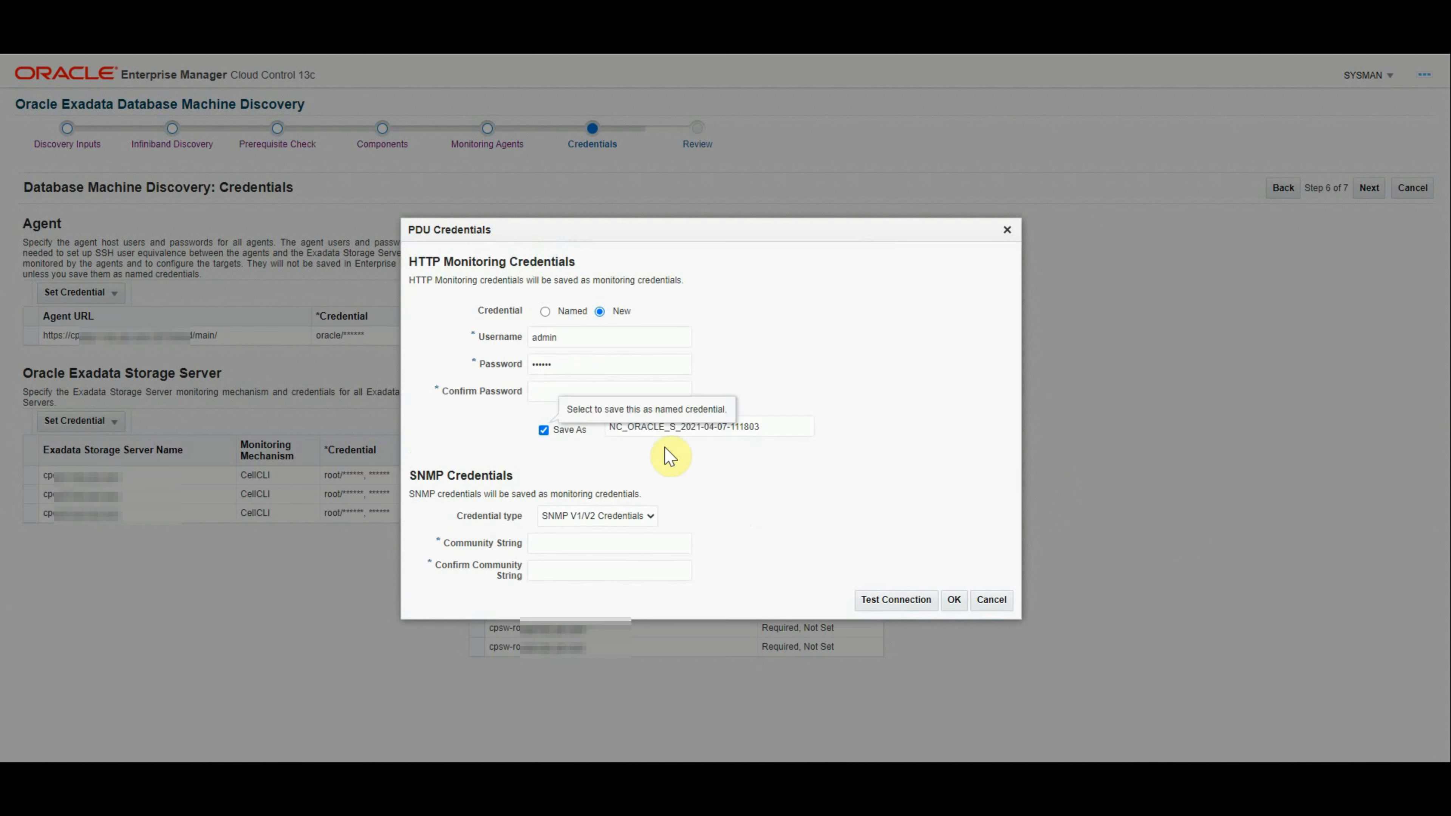
pyautogui.hotkey('shift', 'End')
pyautogui.write('PDU_NEWEX')
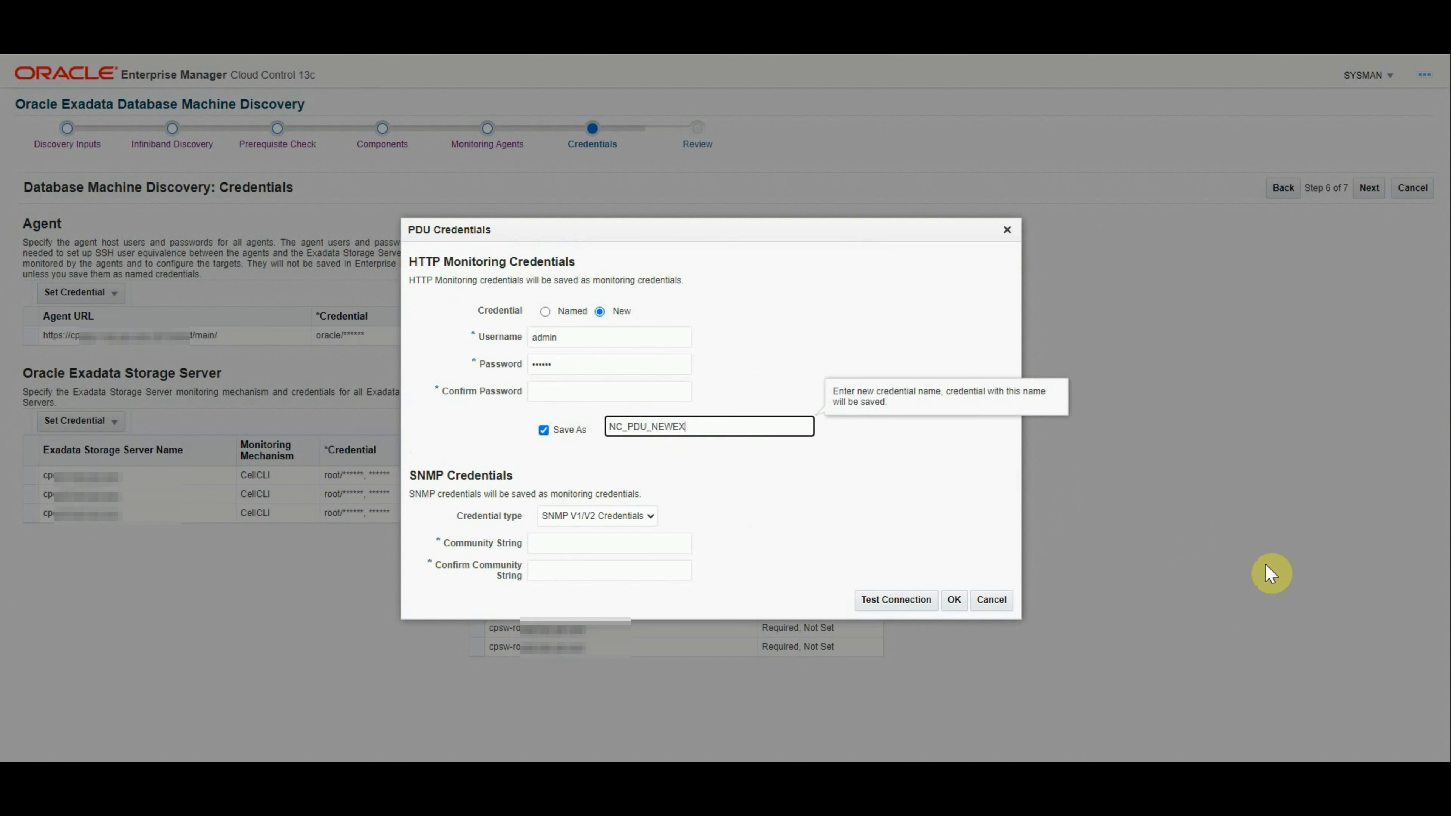
pyautogui.write('AKDC_ADMIN')
pyautogui.click(603, 395)
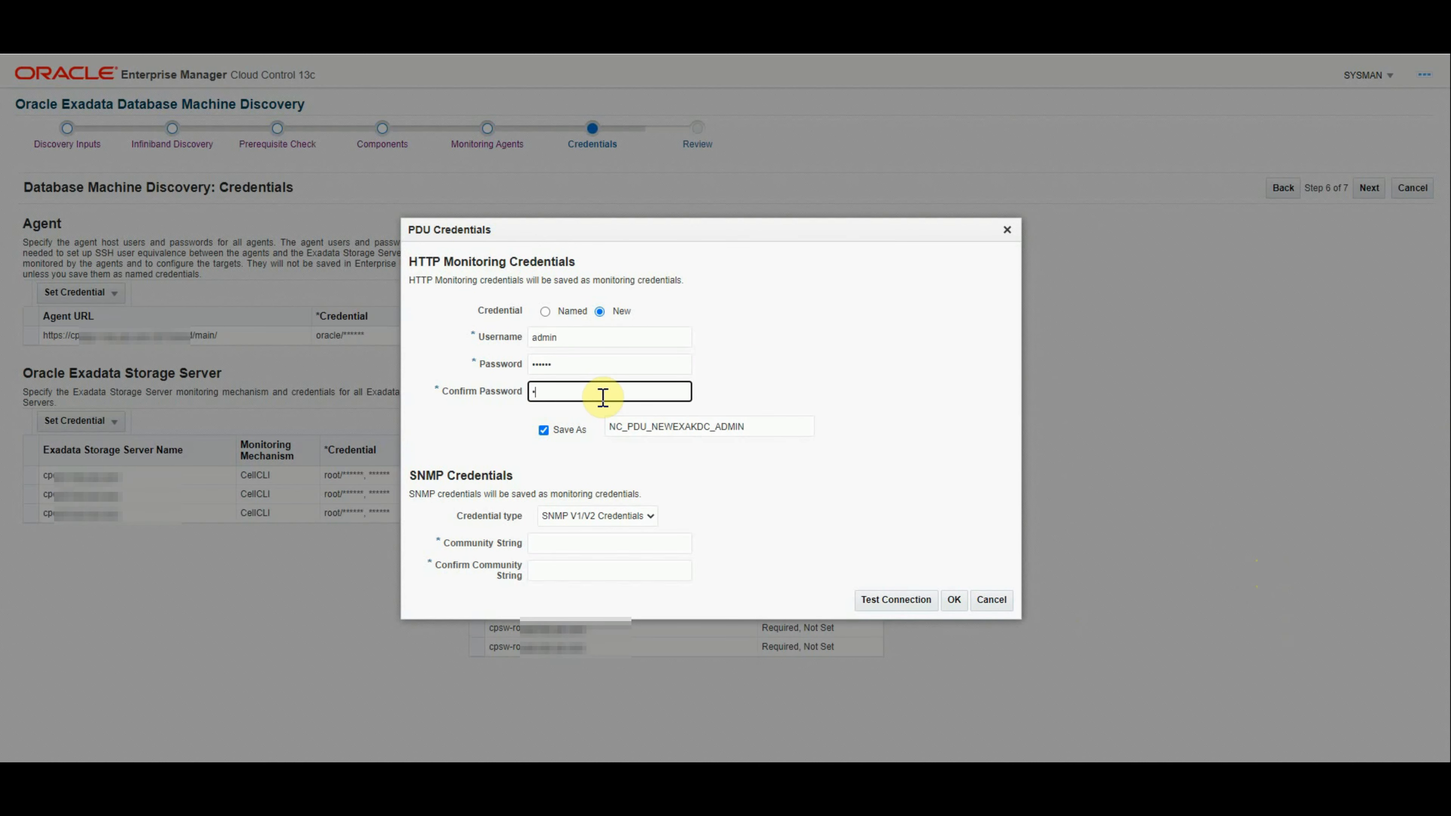
pyautogui.write('*******')
# Step: Add the PDU SNMP community string, test the connection, and accept the PDU credentials
pyautogui.click(594, 544)
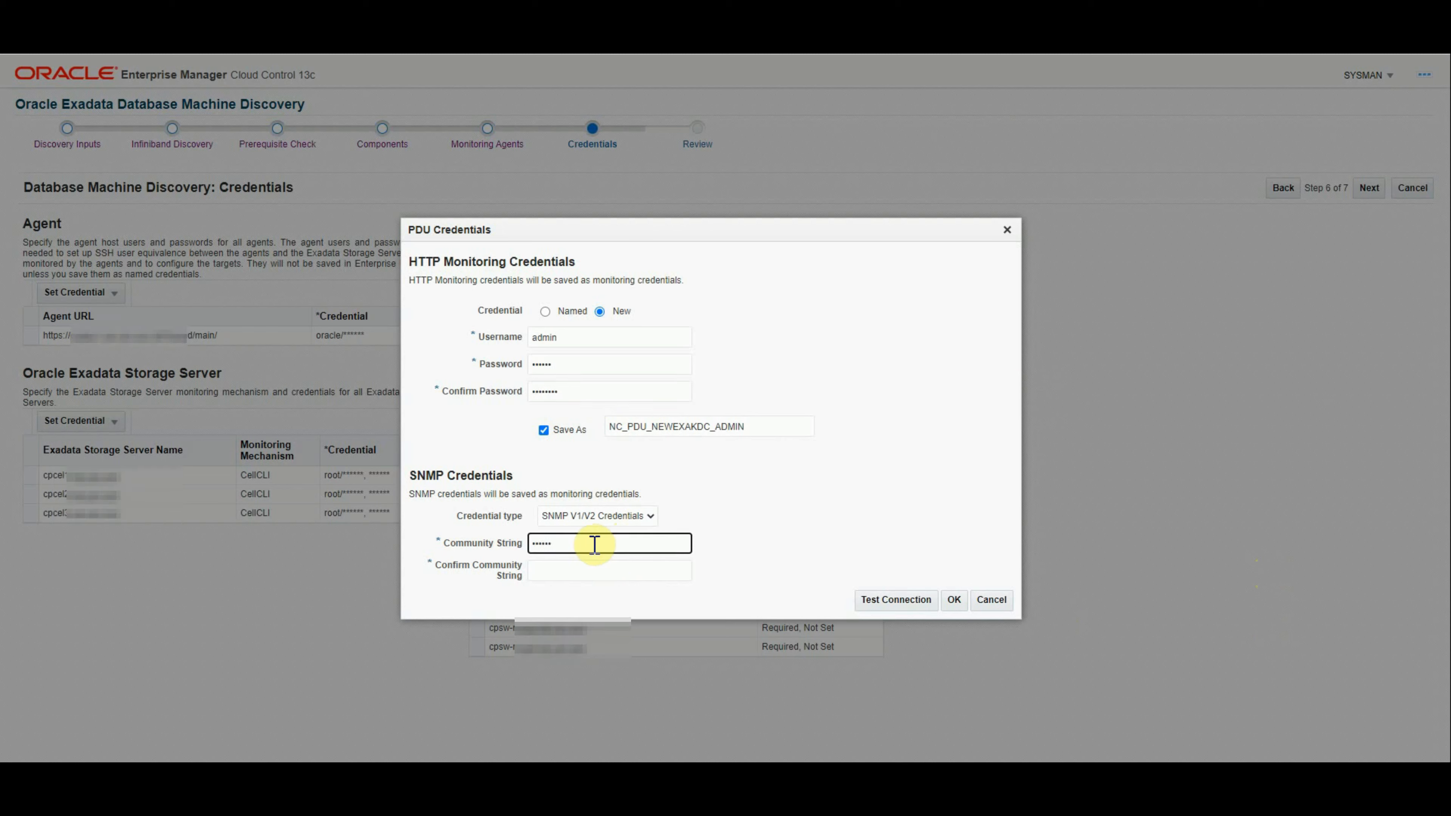
pyautogui.press('Tab')
pyautogui.write('****')
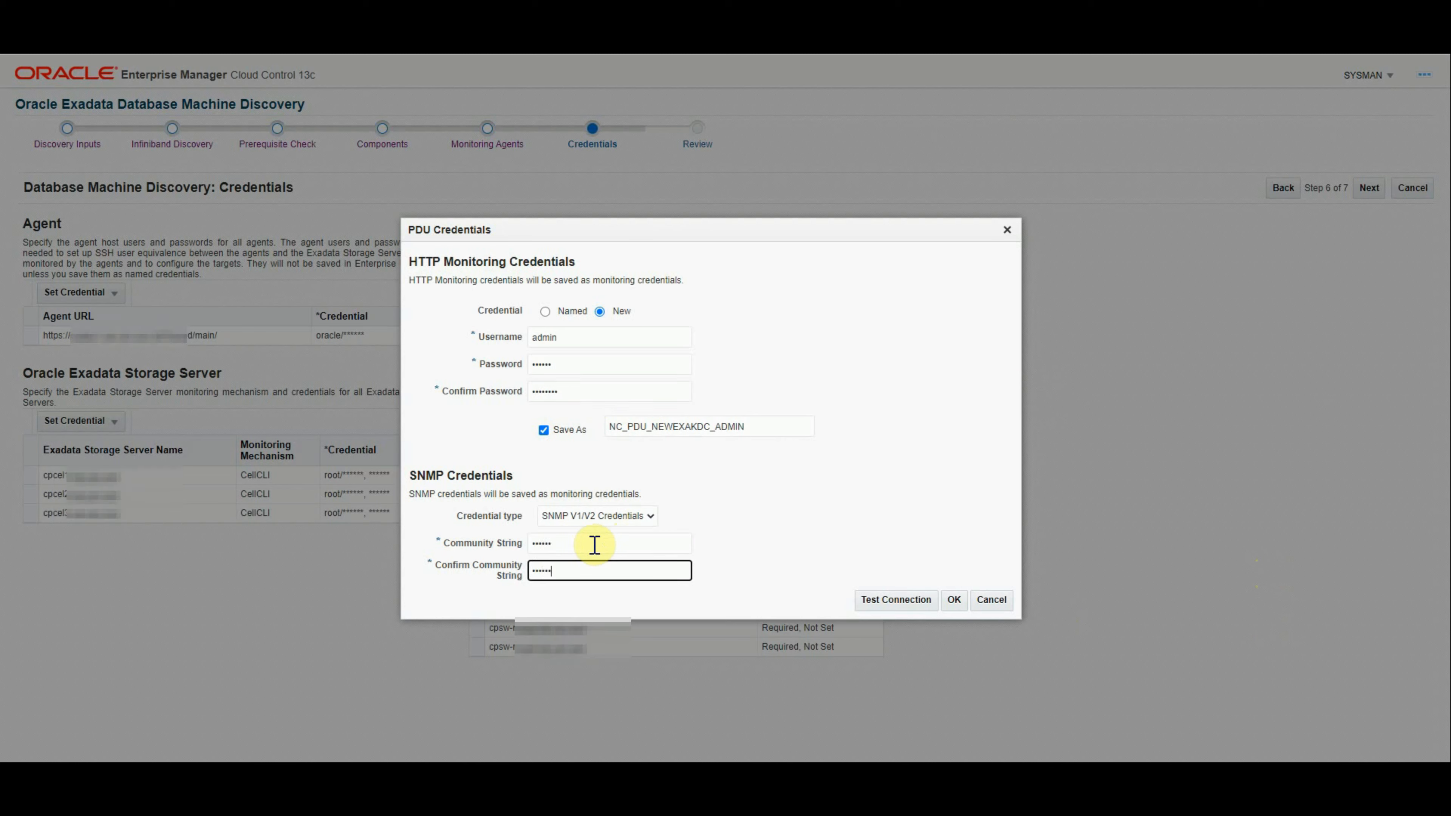
pyautogui.click(908, 600)
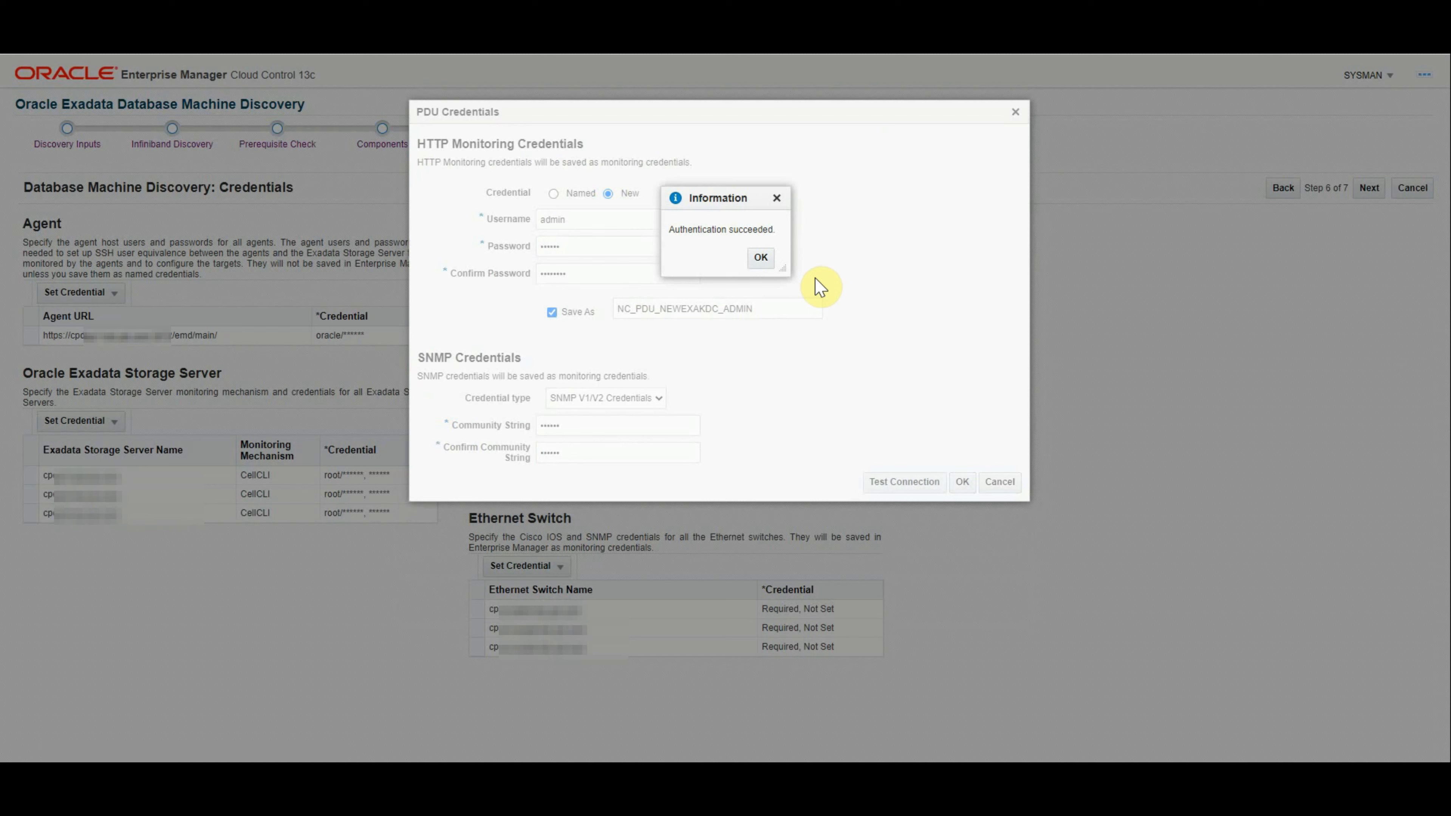
pyautogui.click(762, 258)
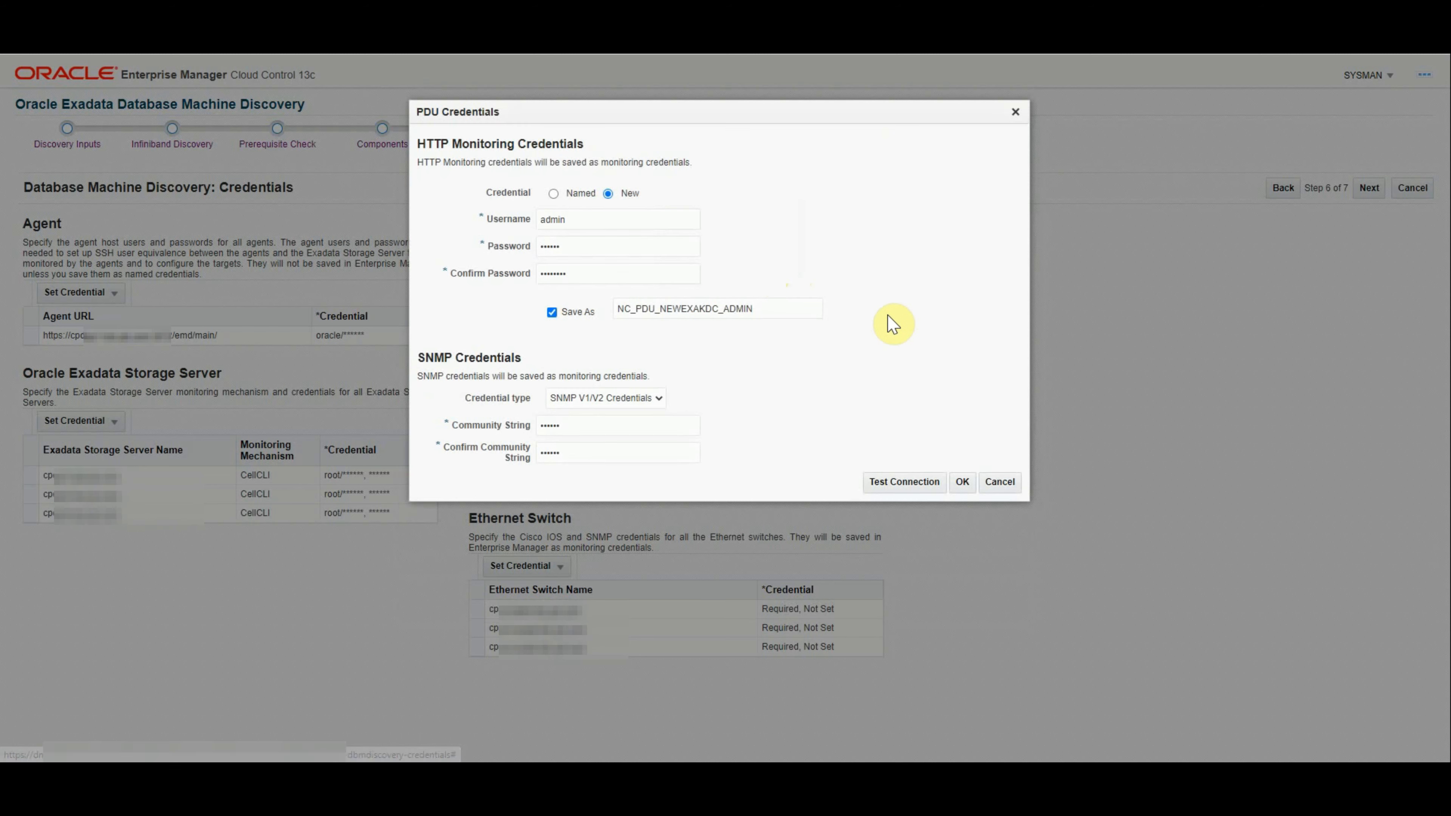
pyautogui.click(965, 483)
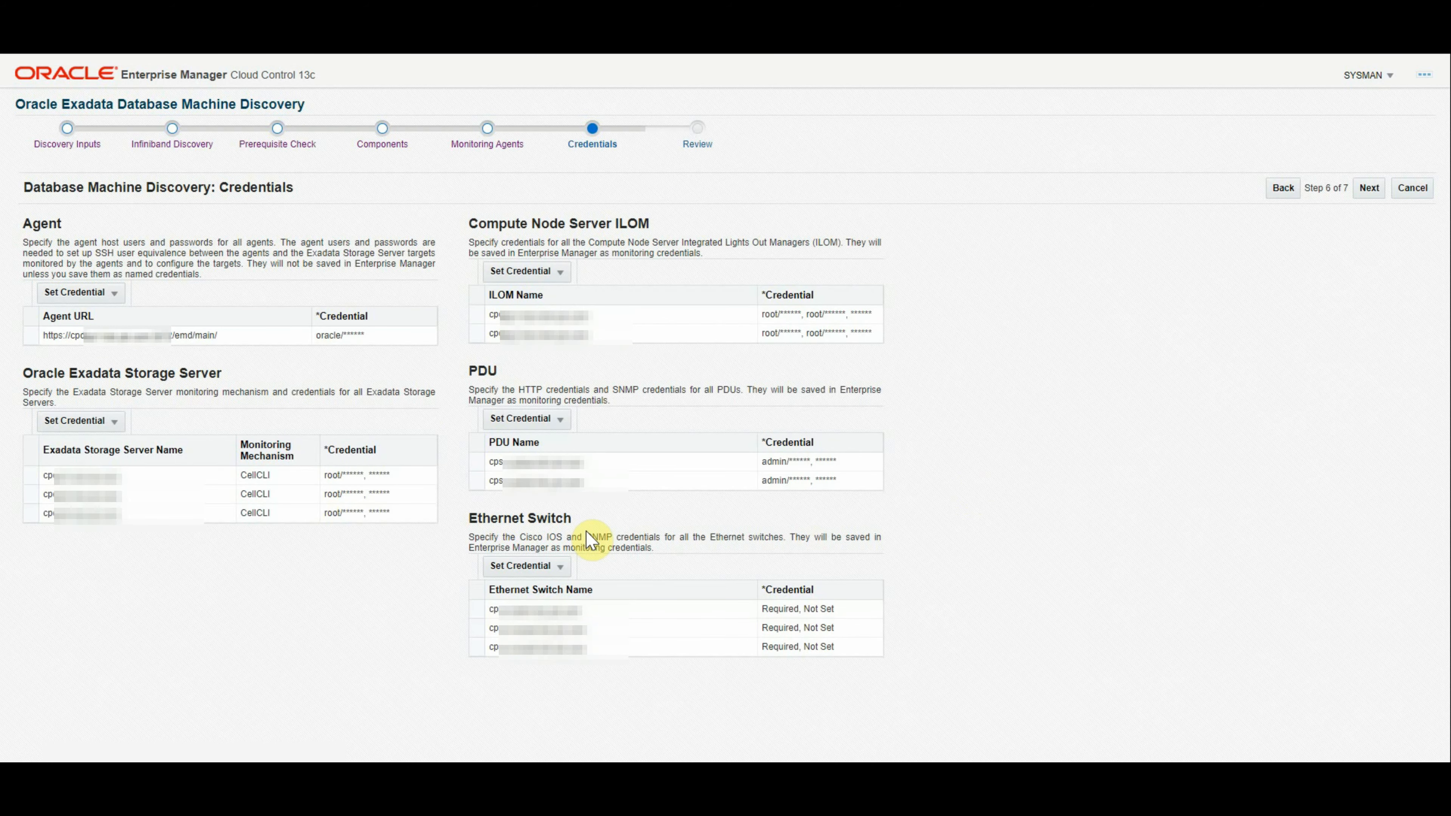
pyautogui.click(542, 567)
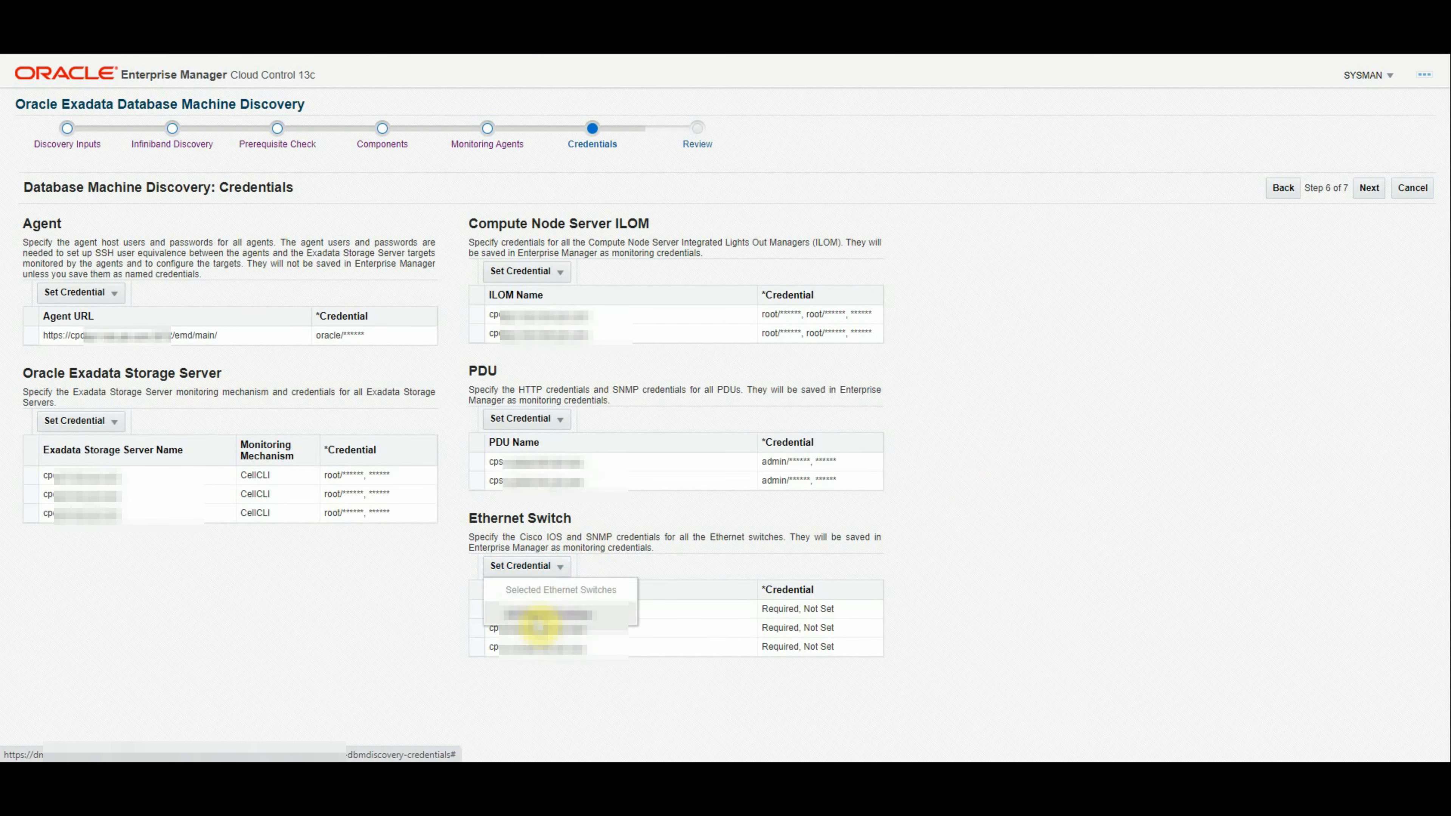
# Step: Enter a new admin login with user and privileged EXEC passwords for all Ethernet switches
pyautogui.click(536, 616)
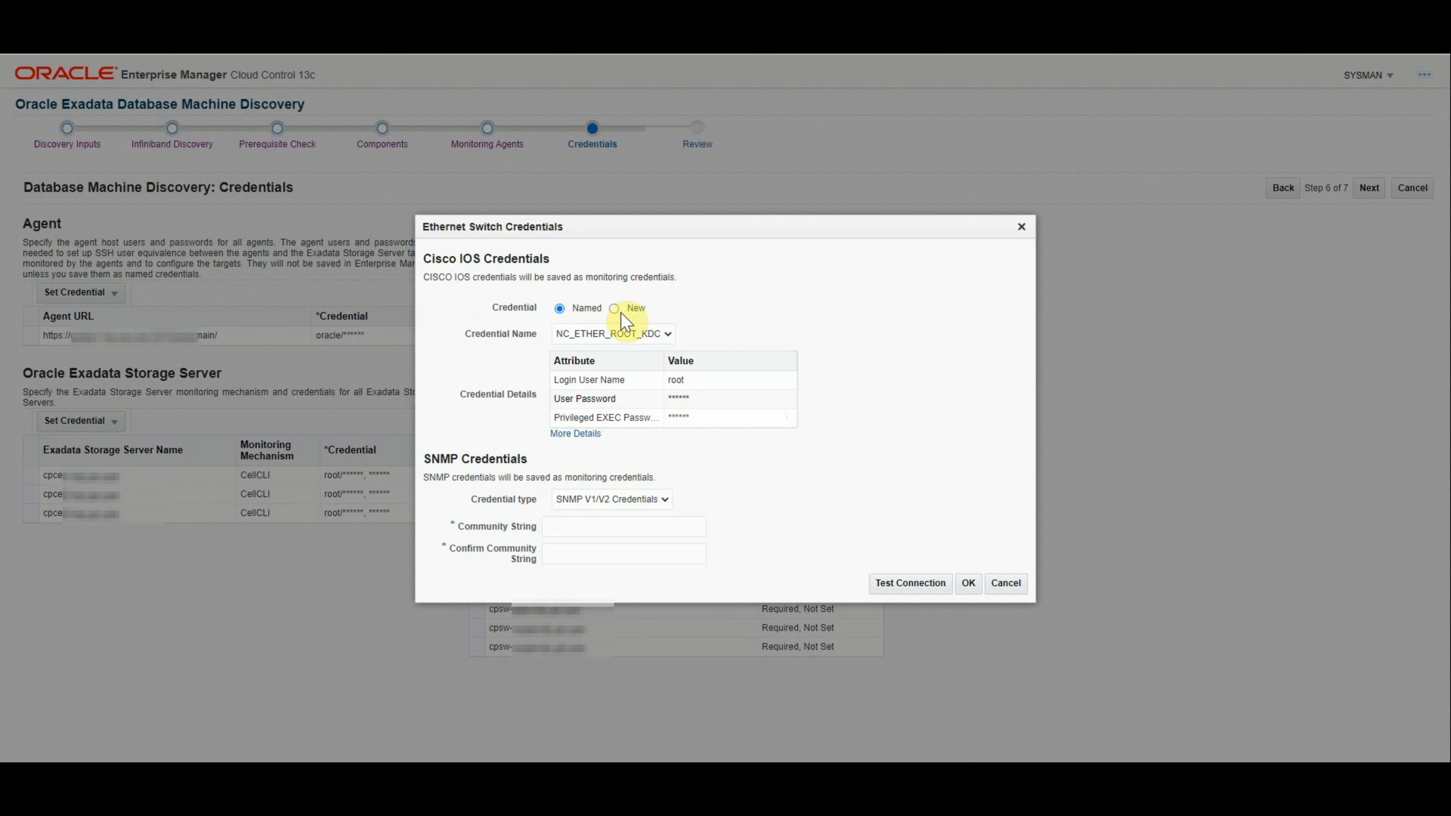
pyautogui.click(615, 309)
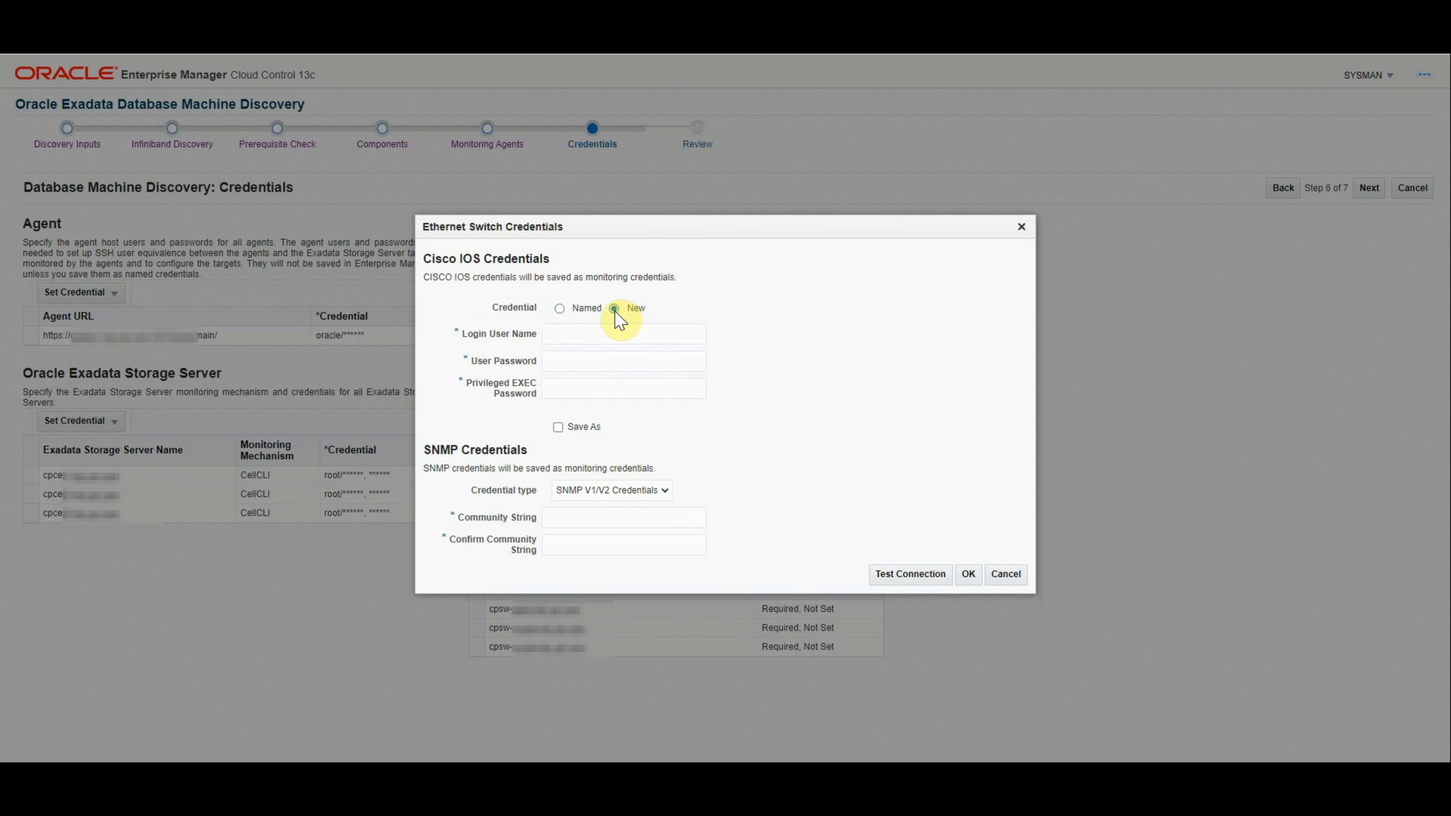
pyautogui.write('admin')
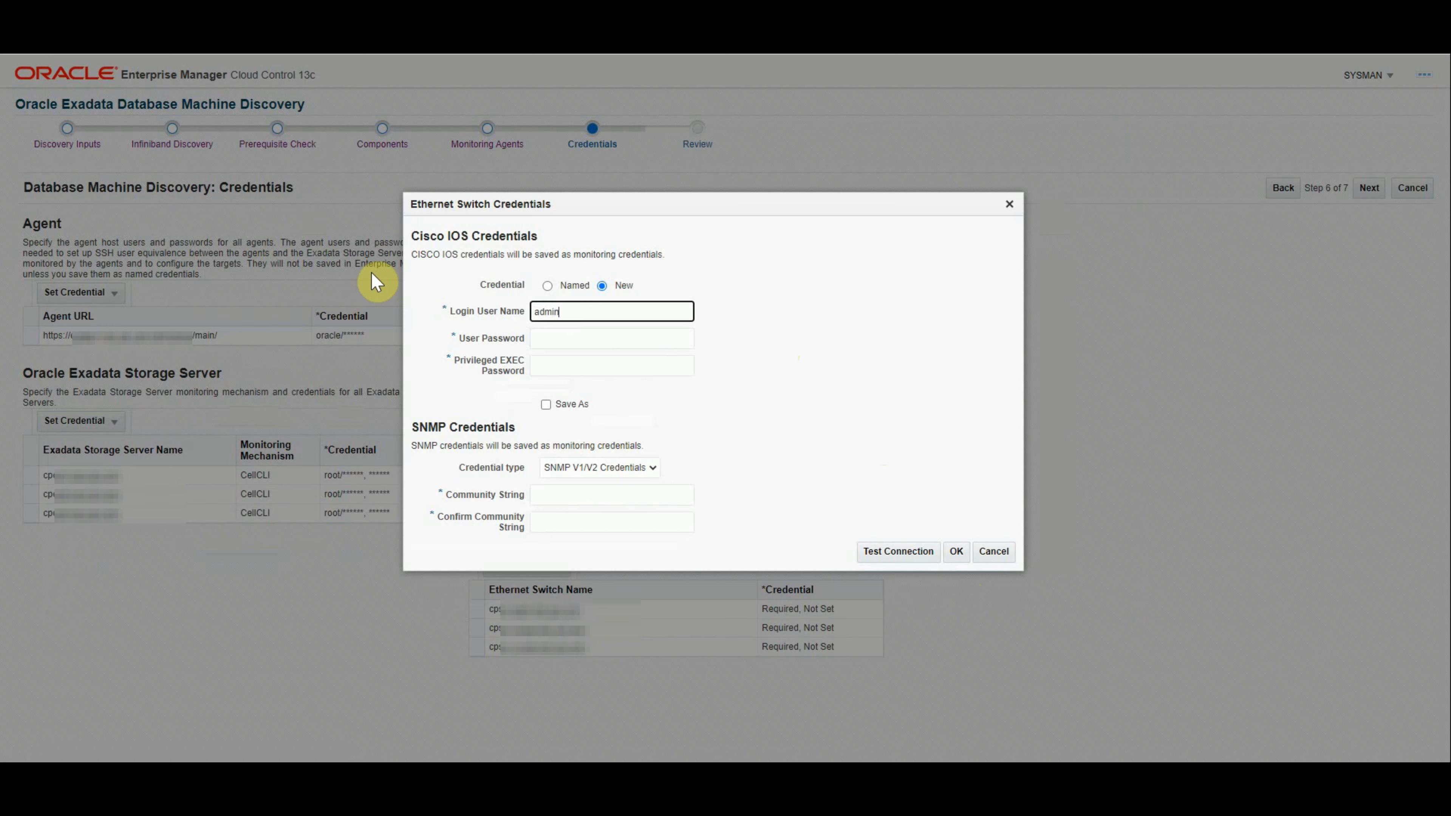
pyautogui.press('Tab')
pyautogui.hotkey('ctrl', 'v')
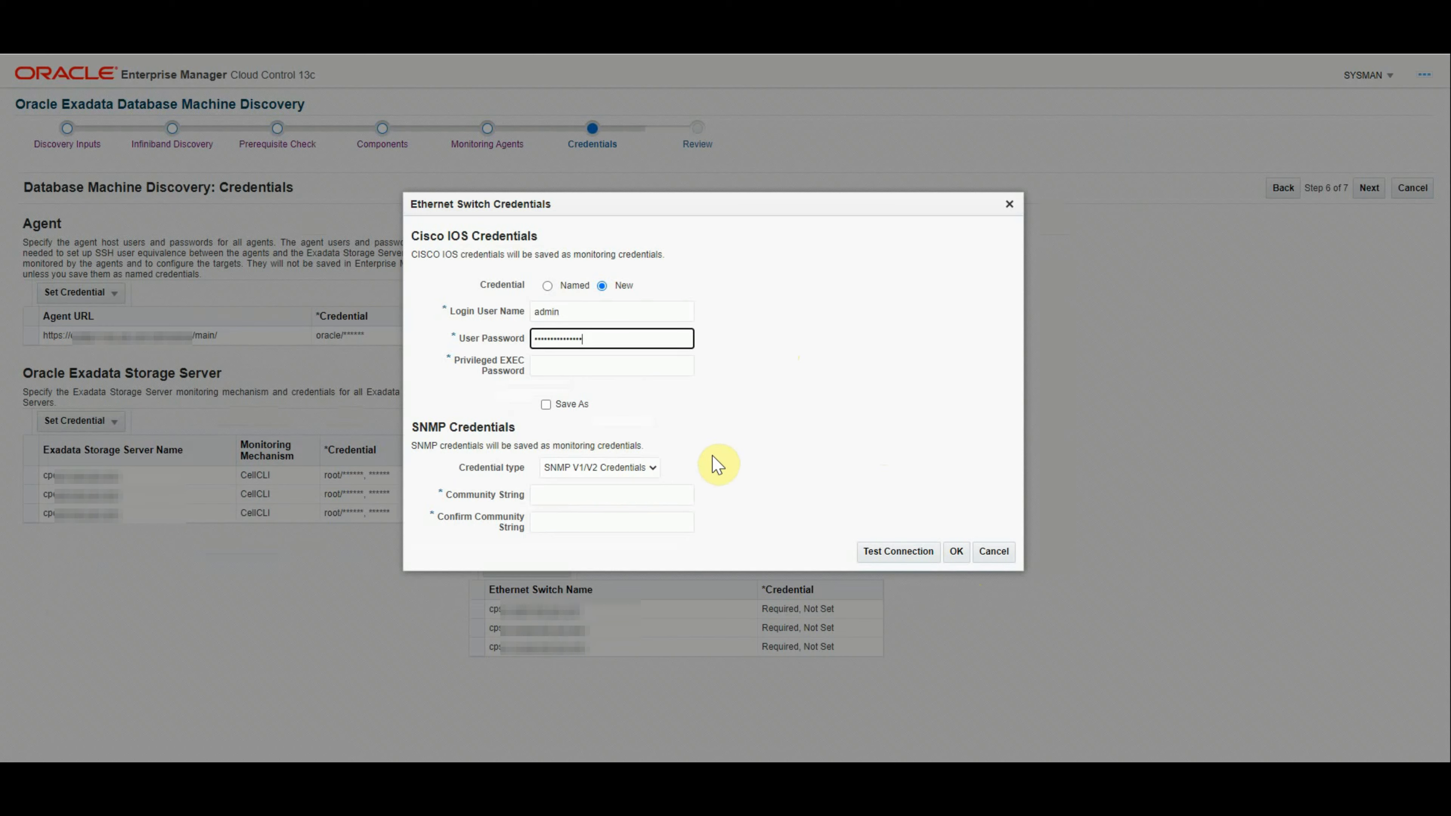
pyautogui.click(557, 367)
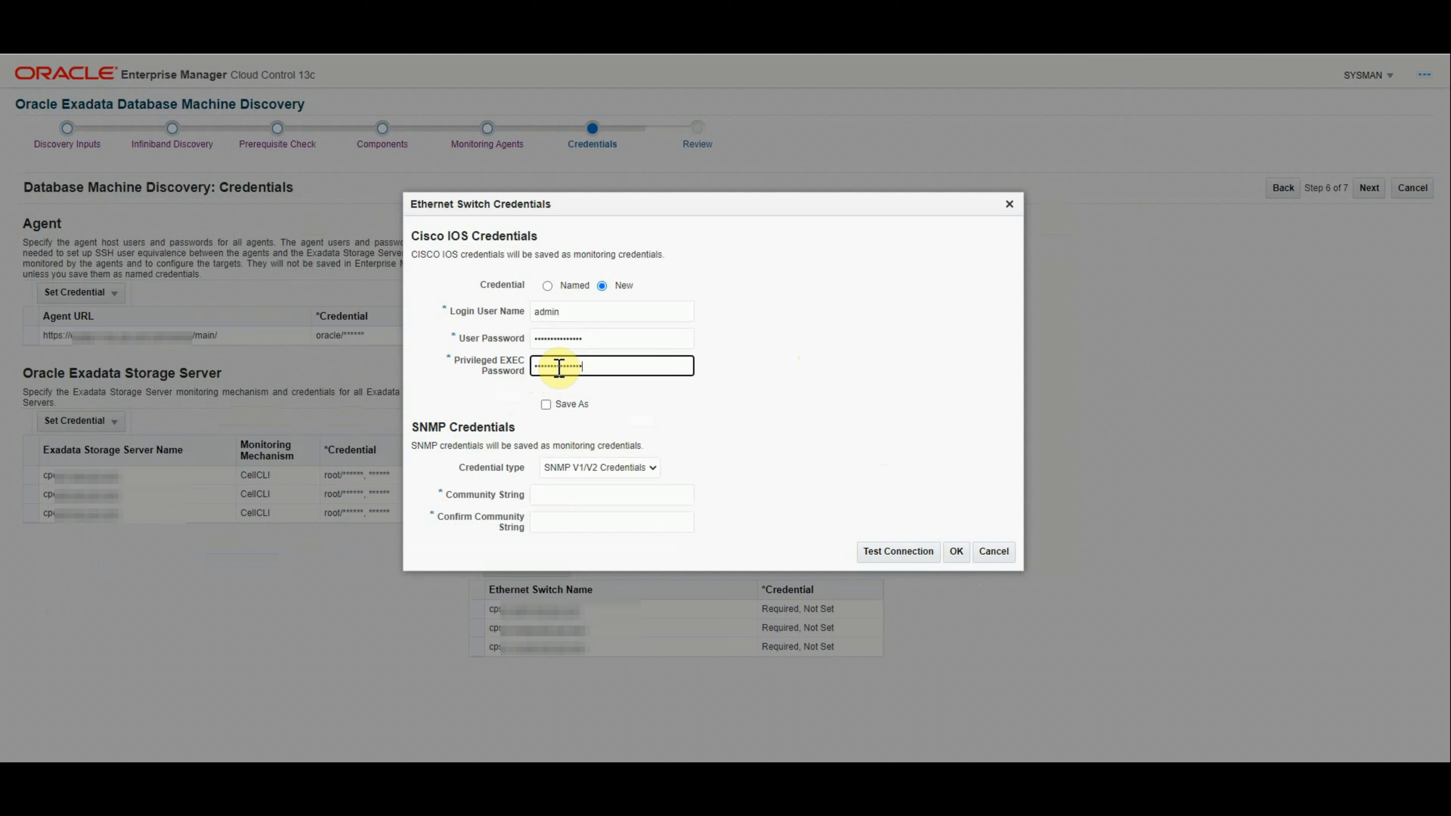
pyautogui.hotkey('ctrl', 'v')
pyautogui.click(547, 406)
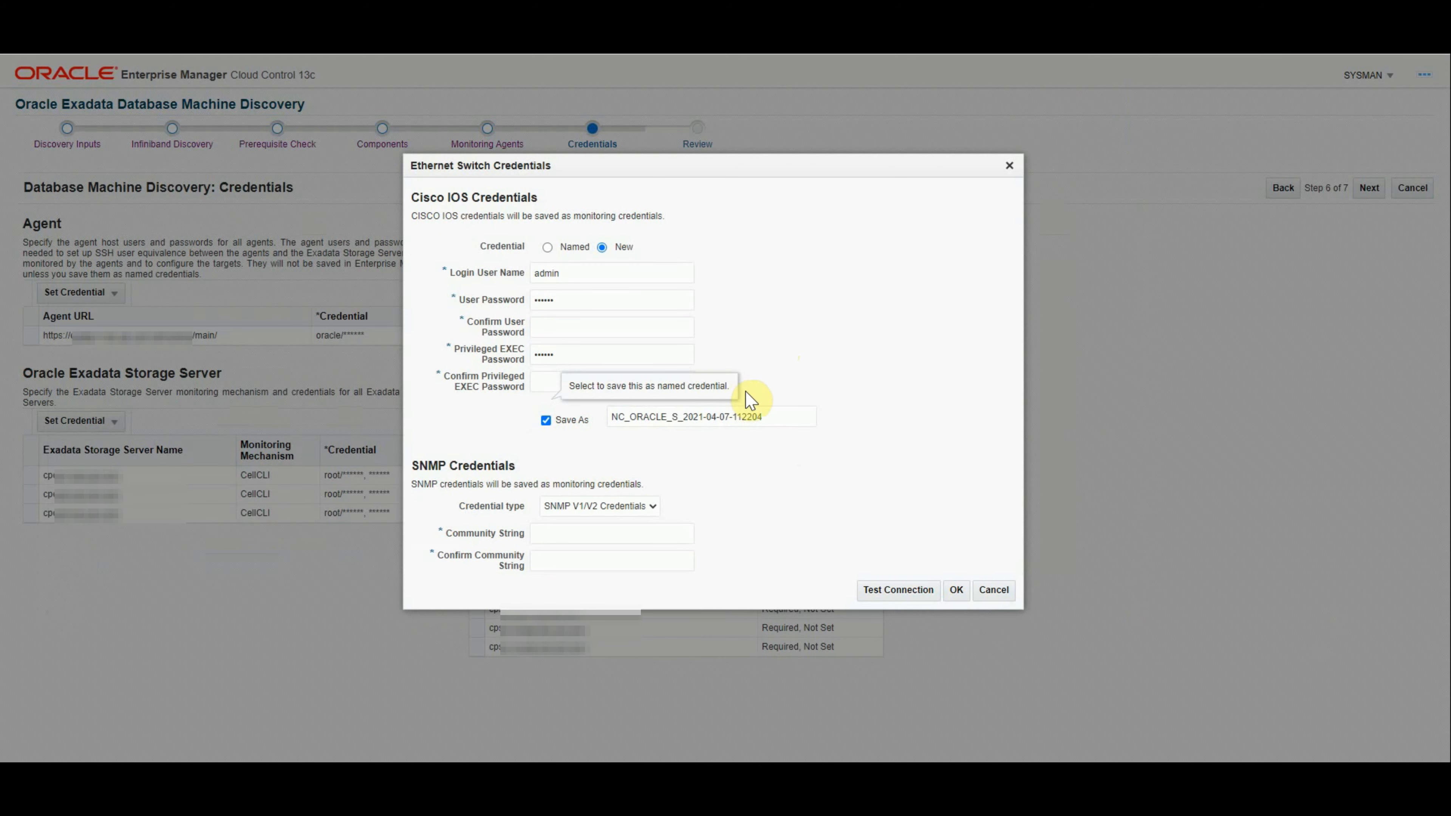
pyautogui.click(551, 330)
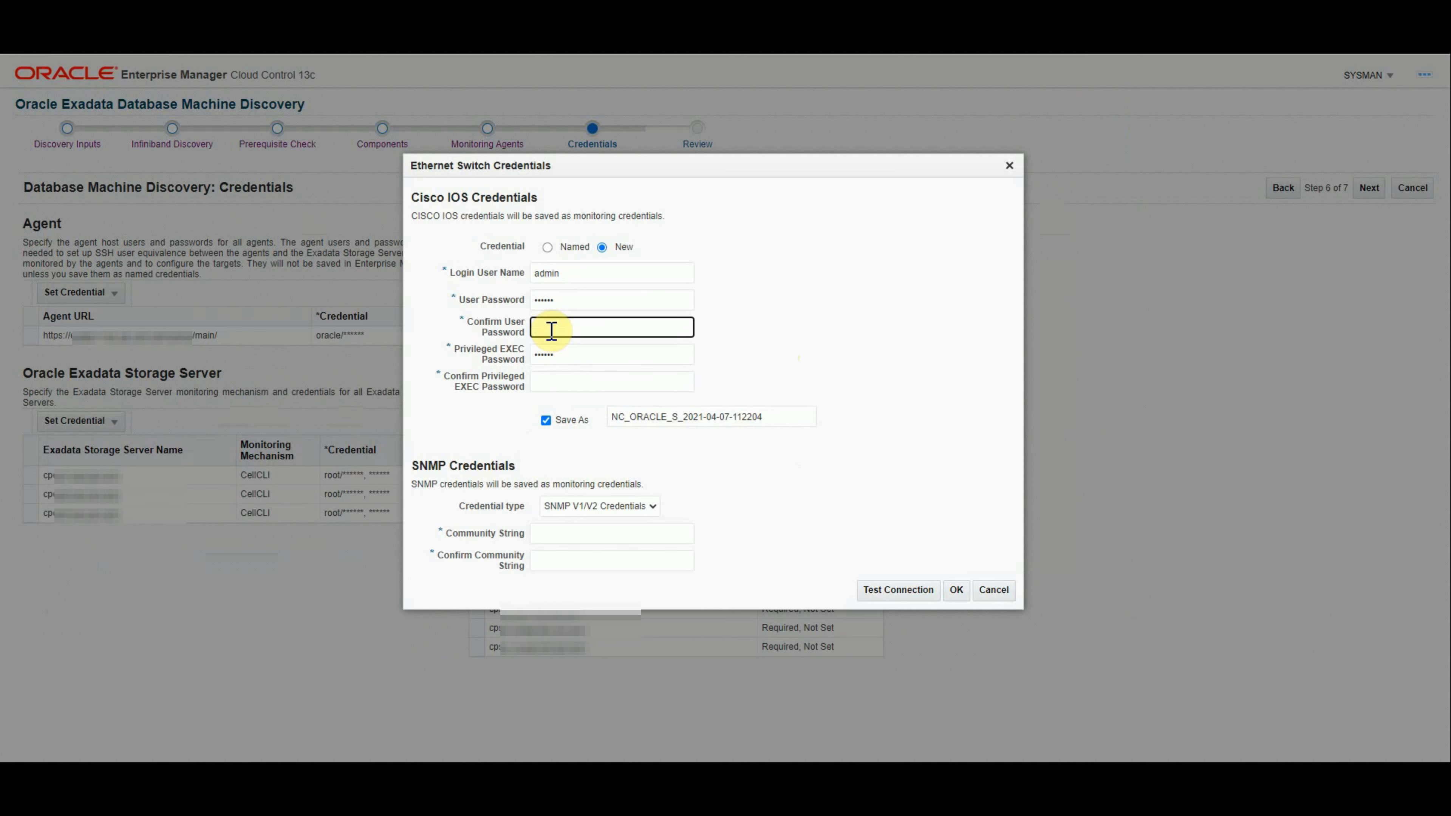
pyautogui.hotkey('ctrl', 'v')
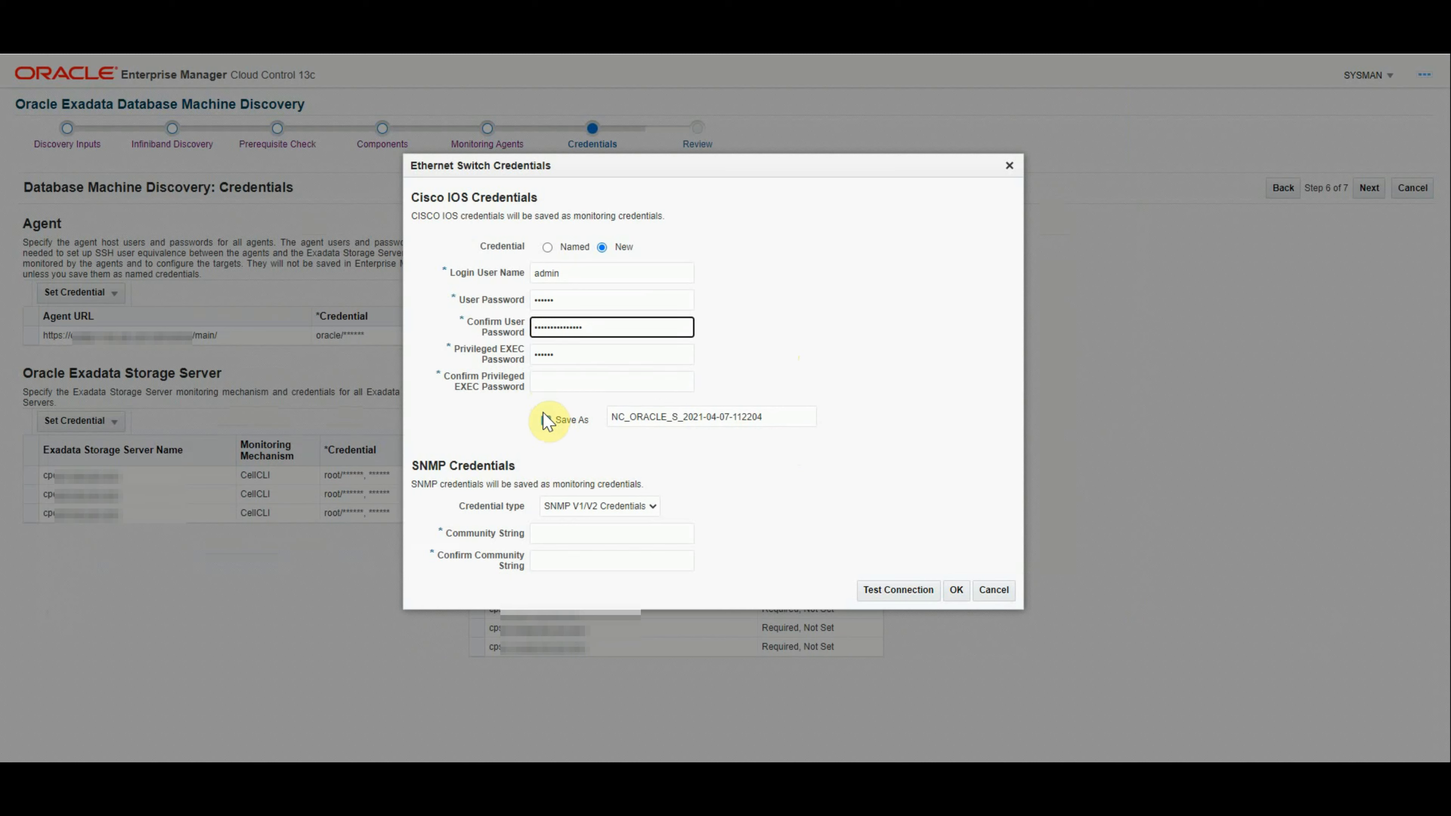
pyautogui.click(546, 382)
pyautogui.hotkey('ctrl', 'v')
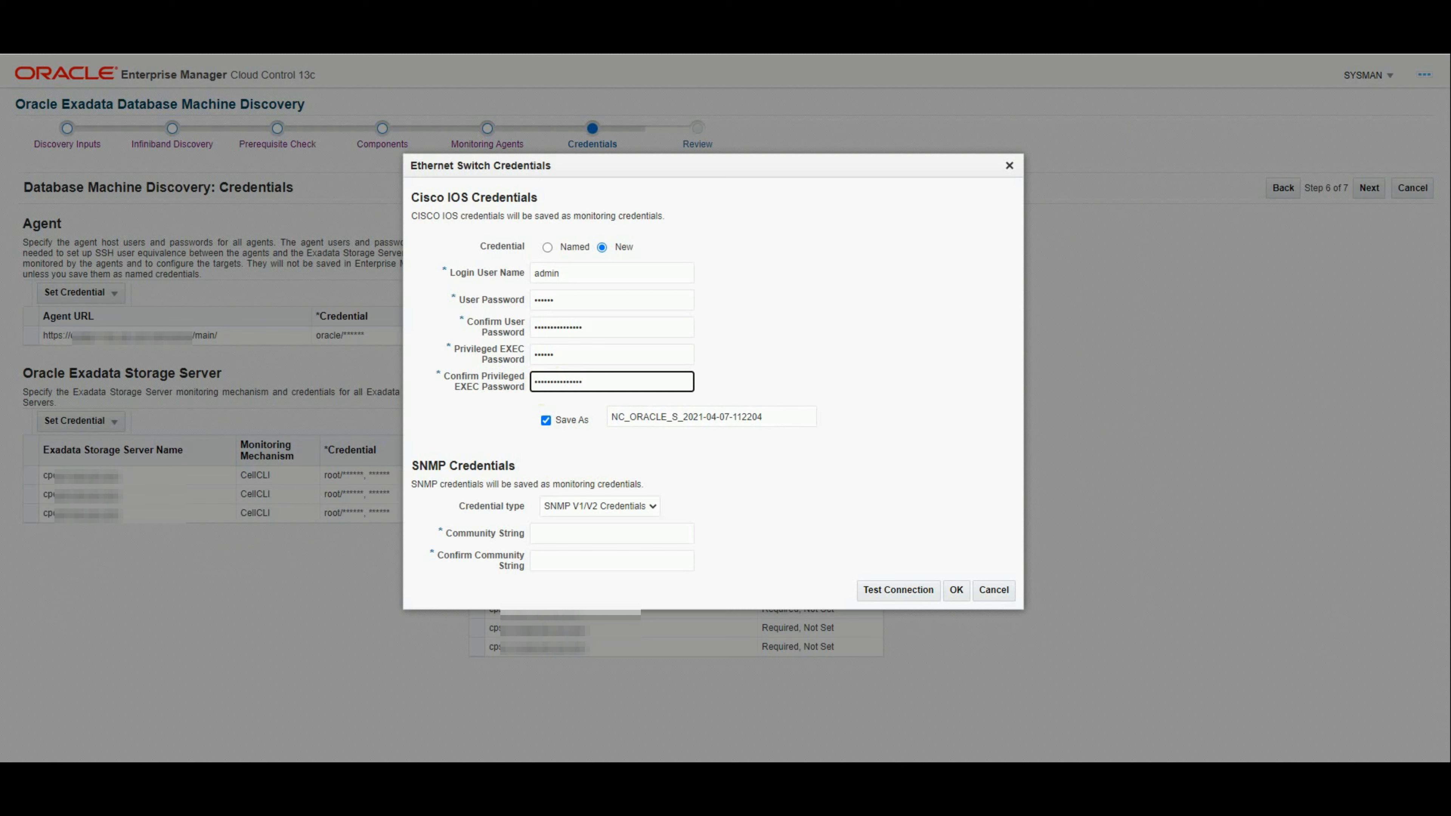
# Step: Name the saved Ethernet switch credential NC_ETHER_NEWEXAKDC_ADMIN
pyautogui.click(914, 568)
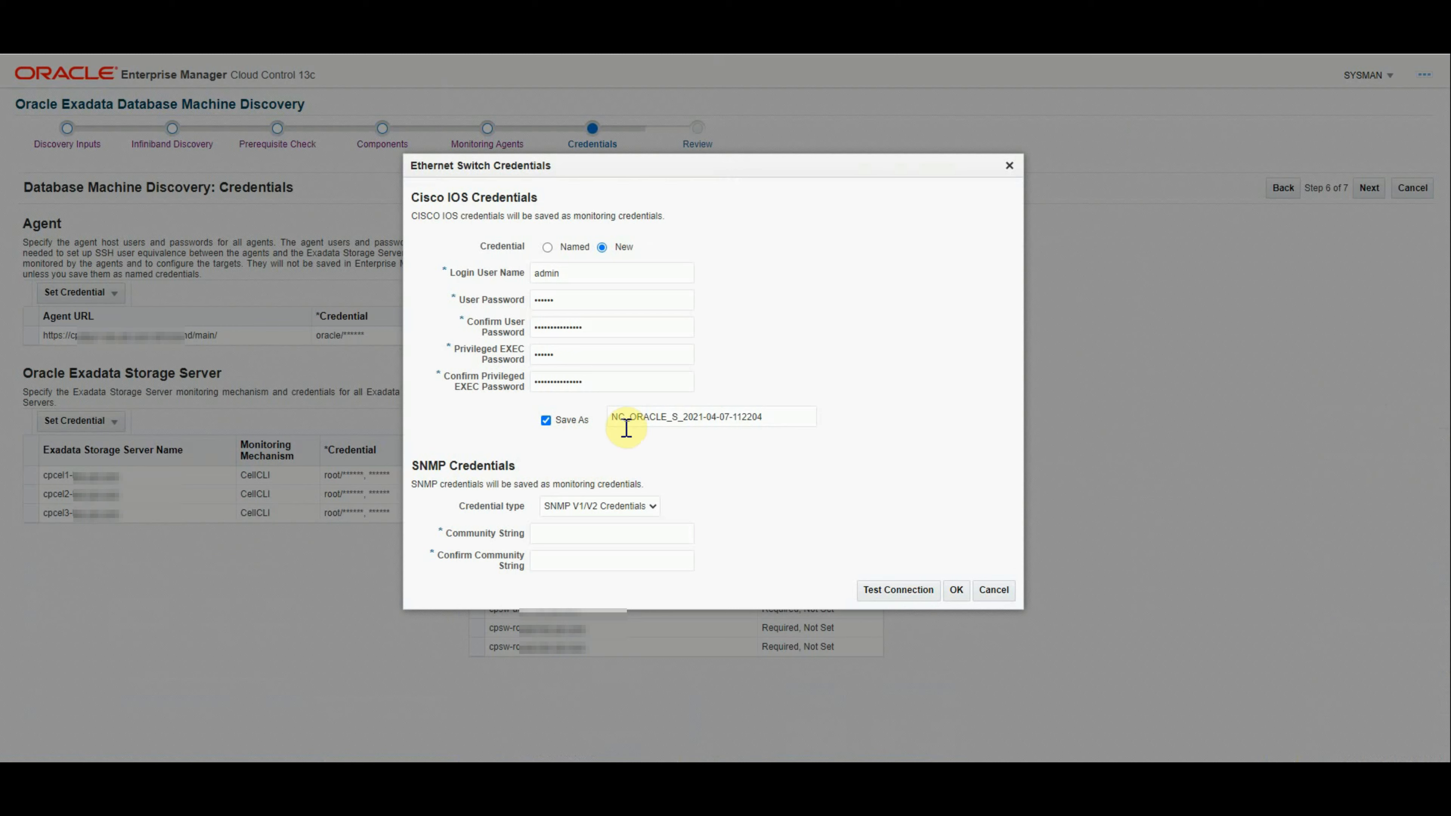
pyautogui.click(638, 417)
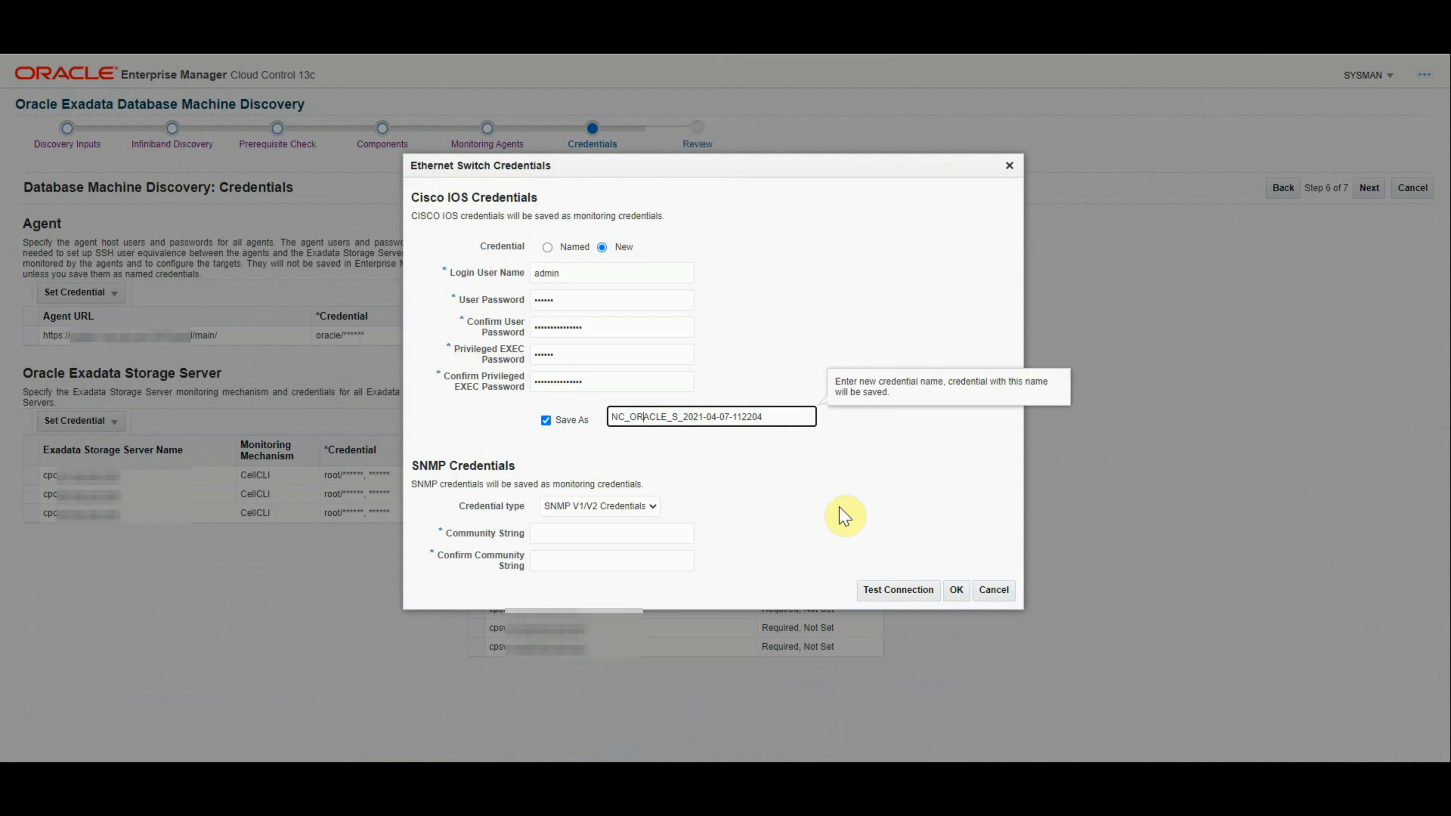
pyautogui.press('Left')
pyautogui.hotkey('shift', 'End')
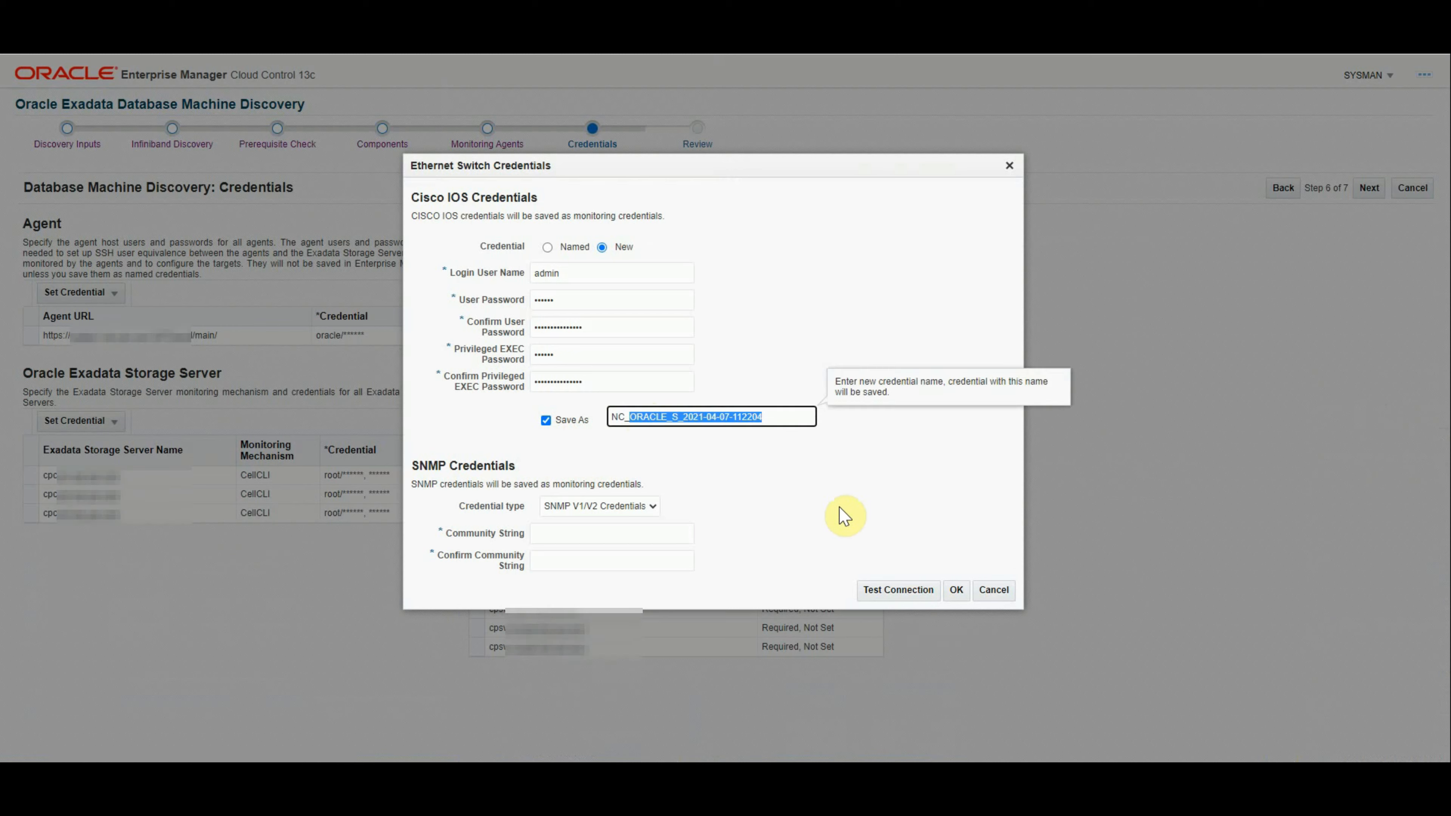
pyautogui.write('ETHER_')
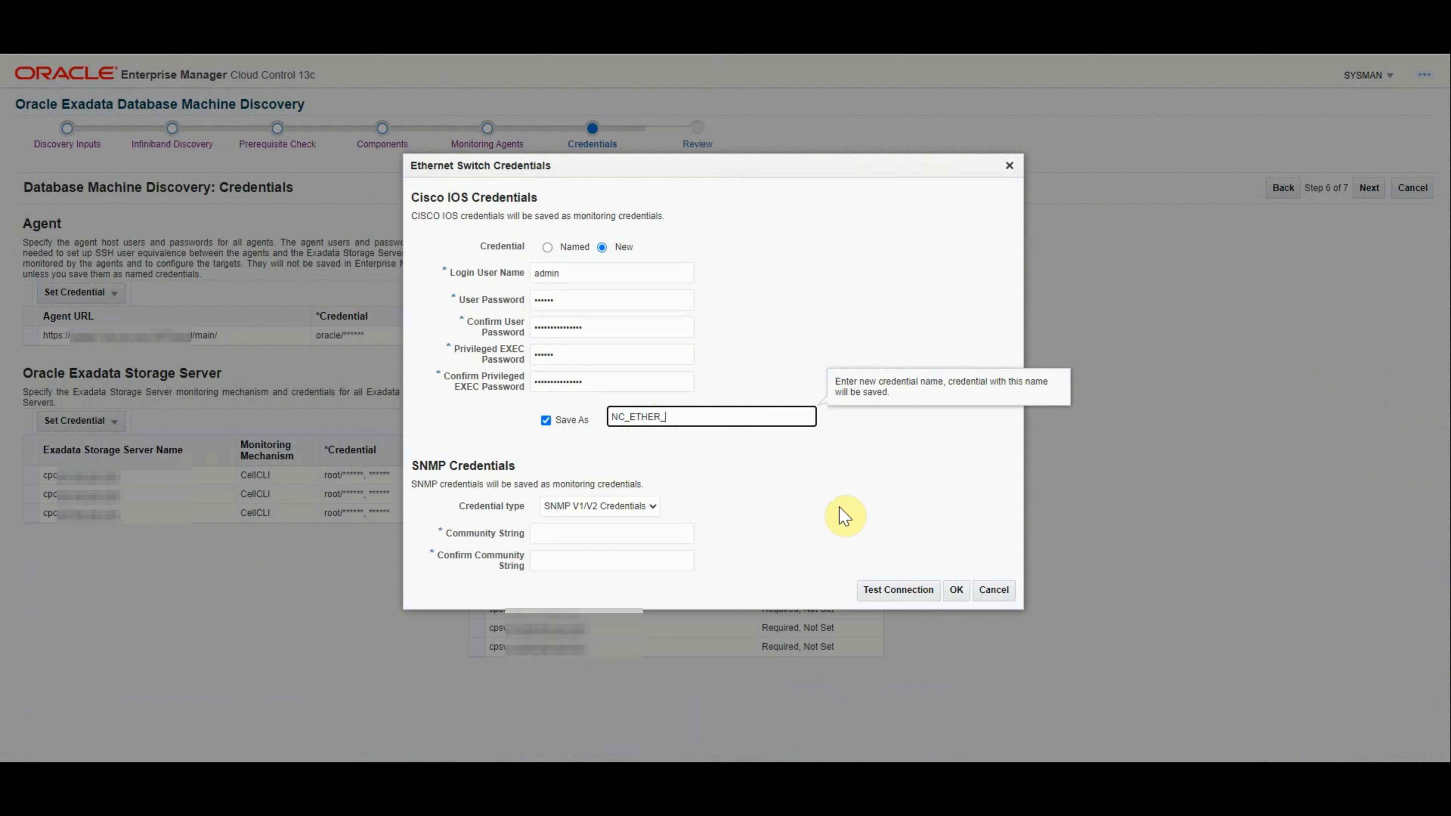
pyautogui.write('NEWEXAKDC_ADMIN')
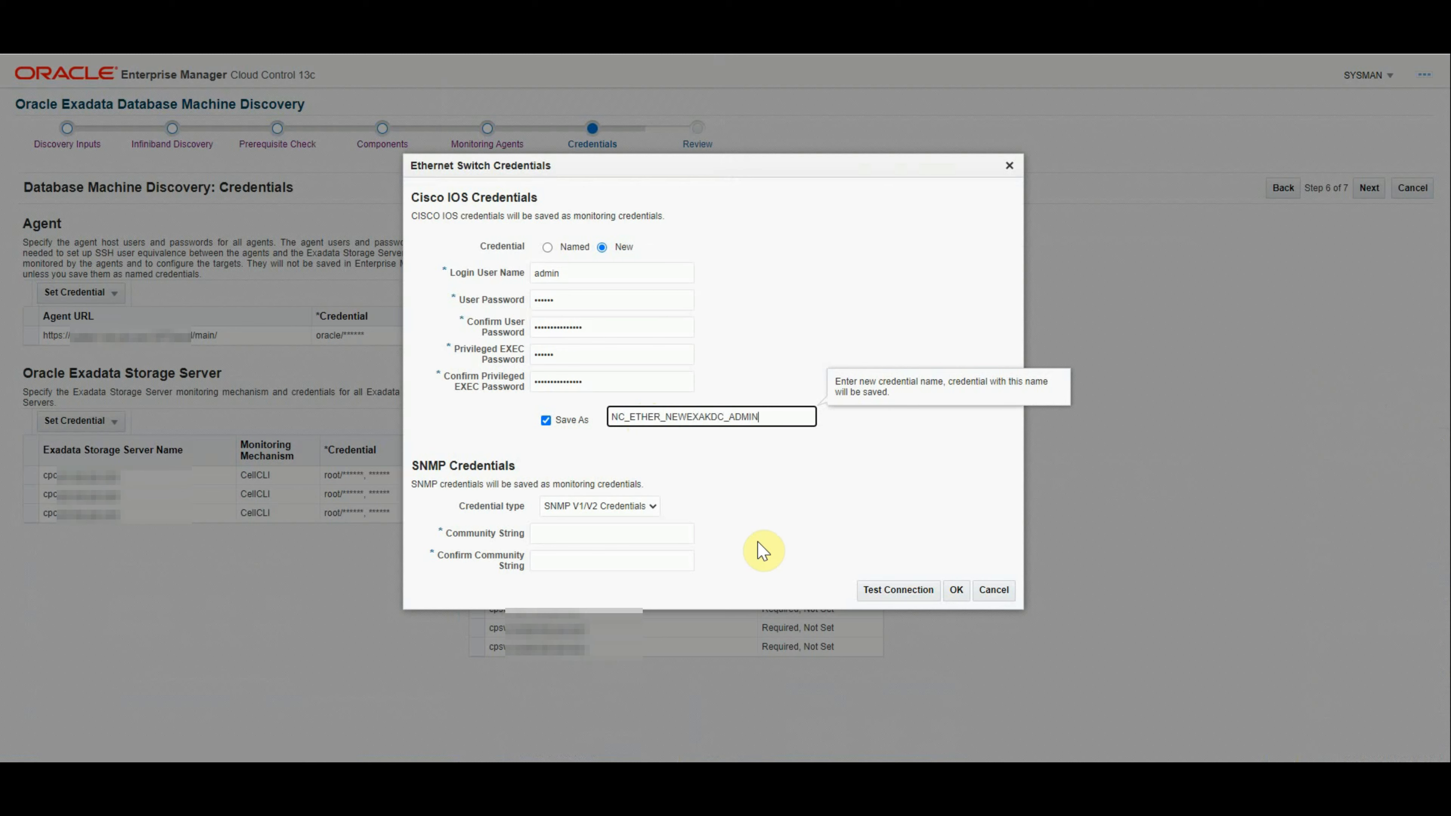
# Step: Add the SNMP community string, test successfully, apply the credentials, and continue to Review
pyautogui.click(590, 533)
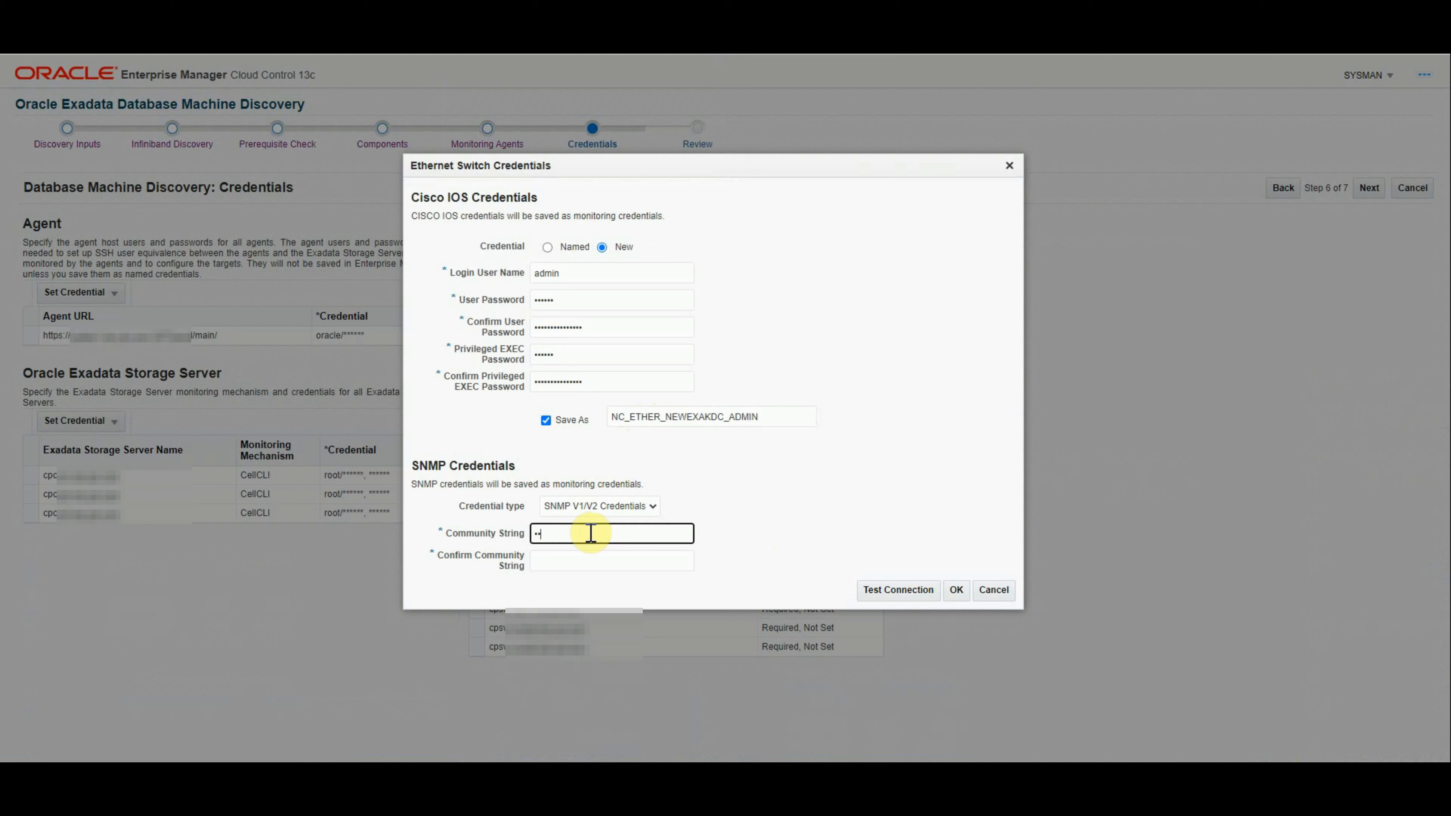
pyautogui.press('Tab')
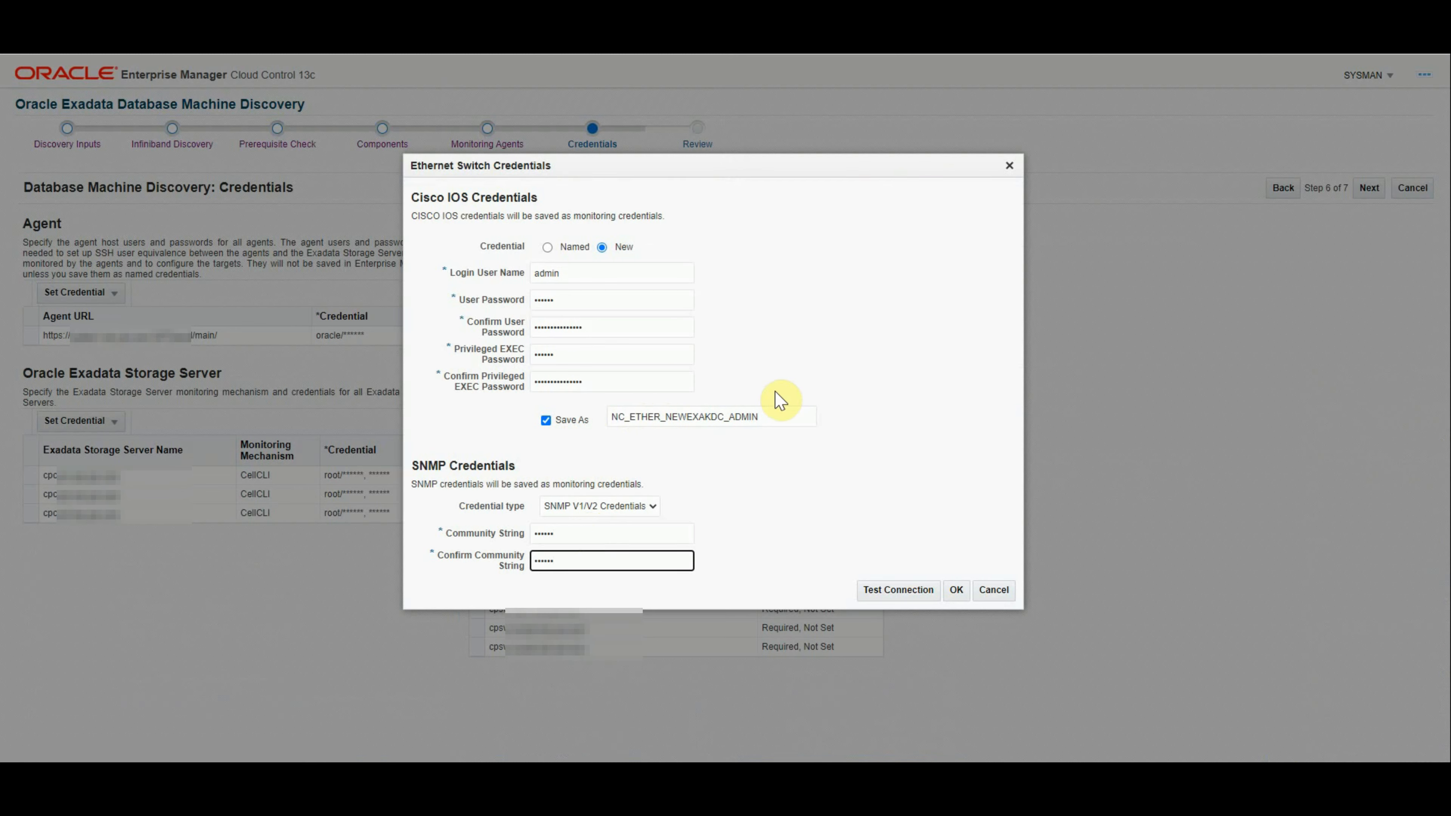
pyautogui.click(880, 595)
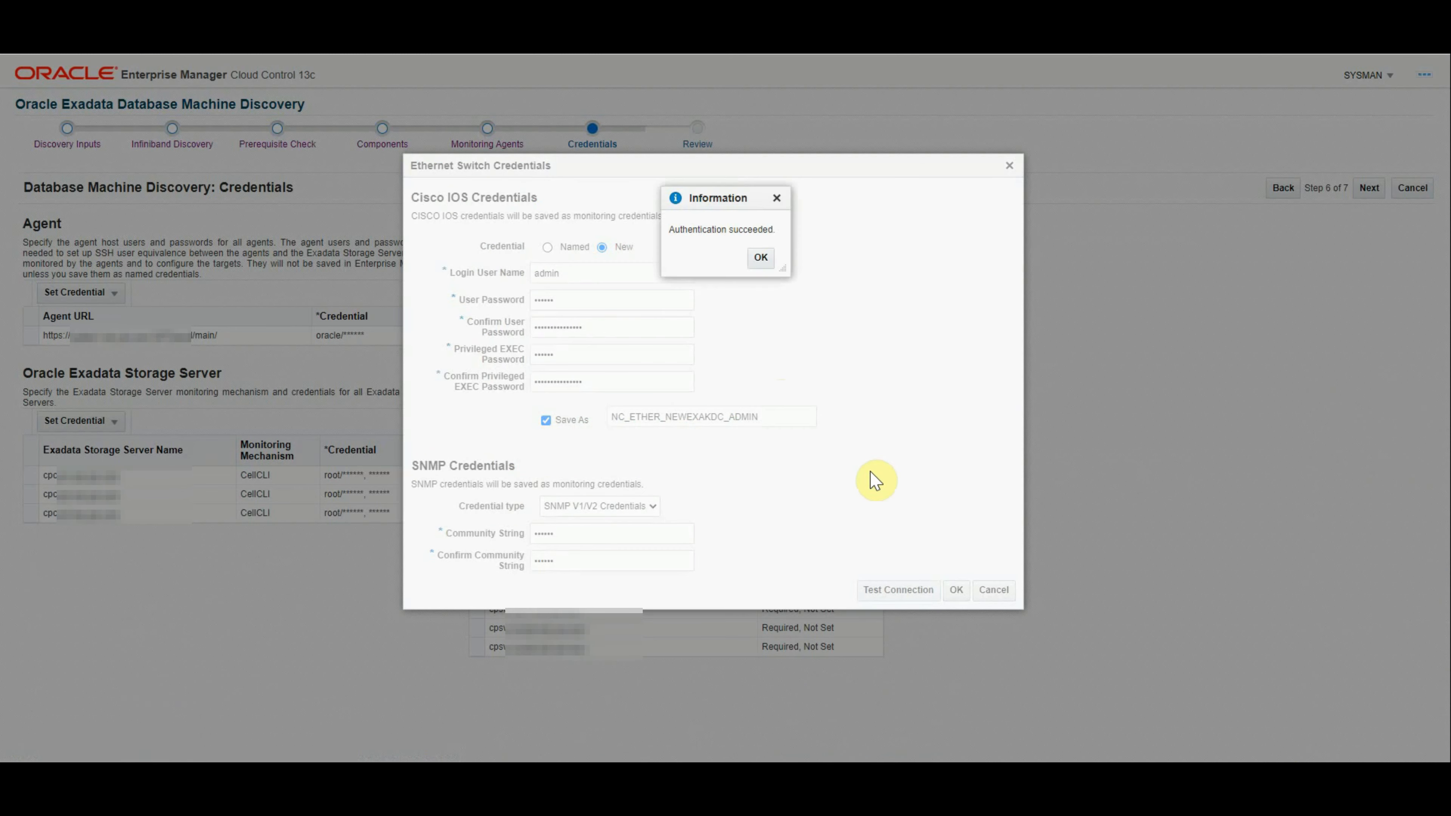
pyautogui.click(761, 258)
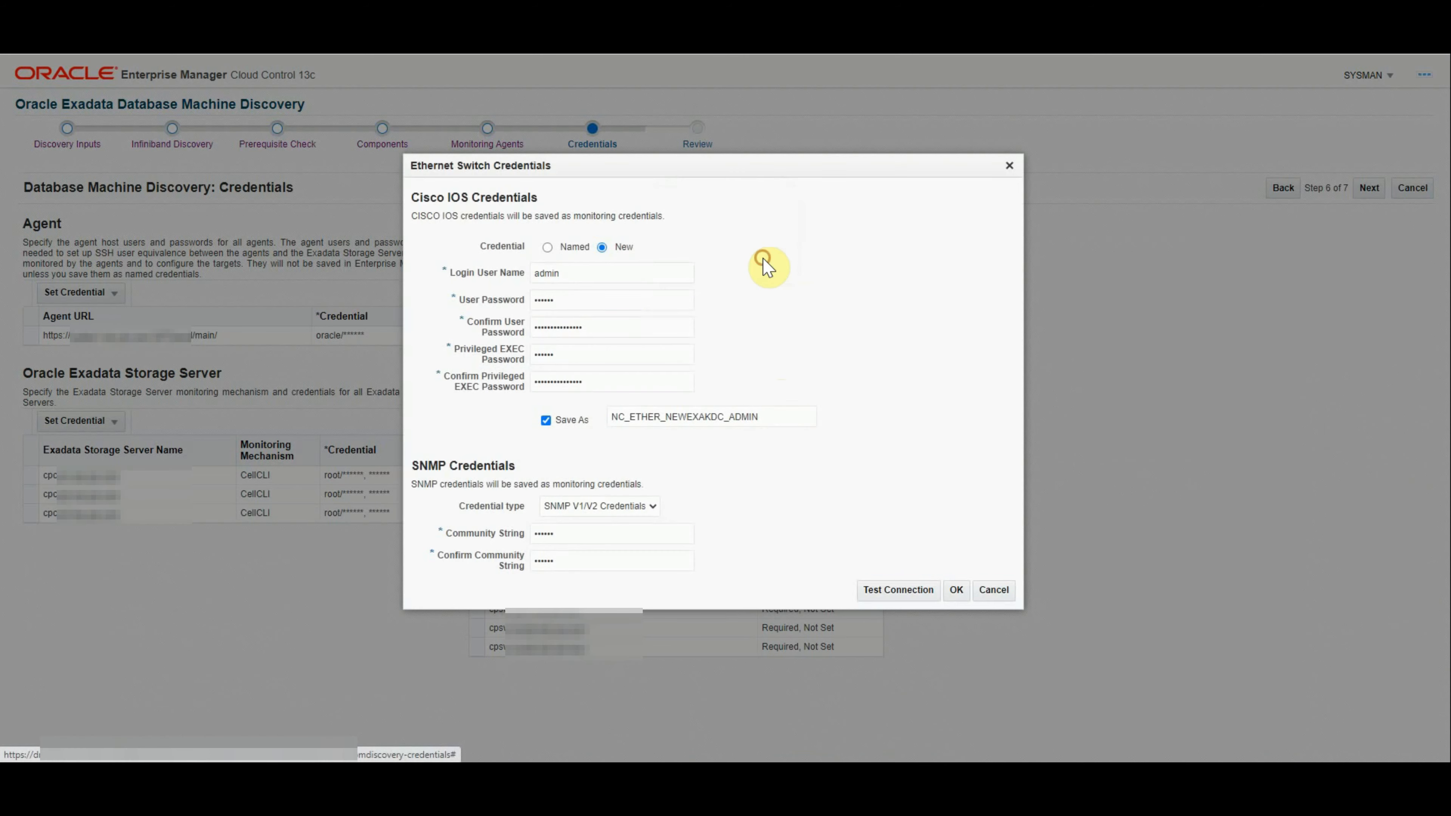
pyautogui.click(956, 591)
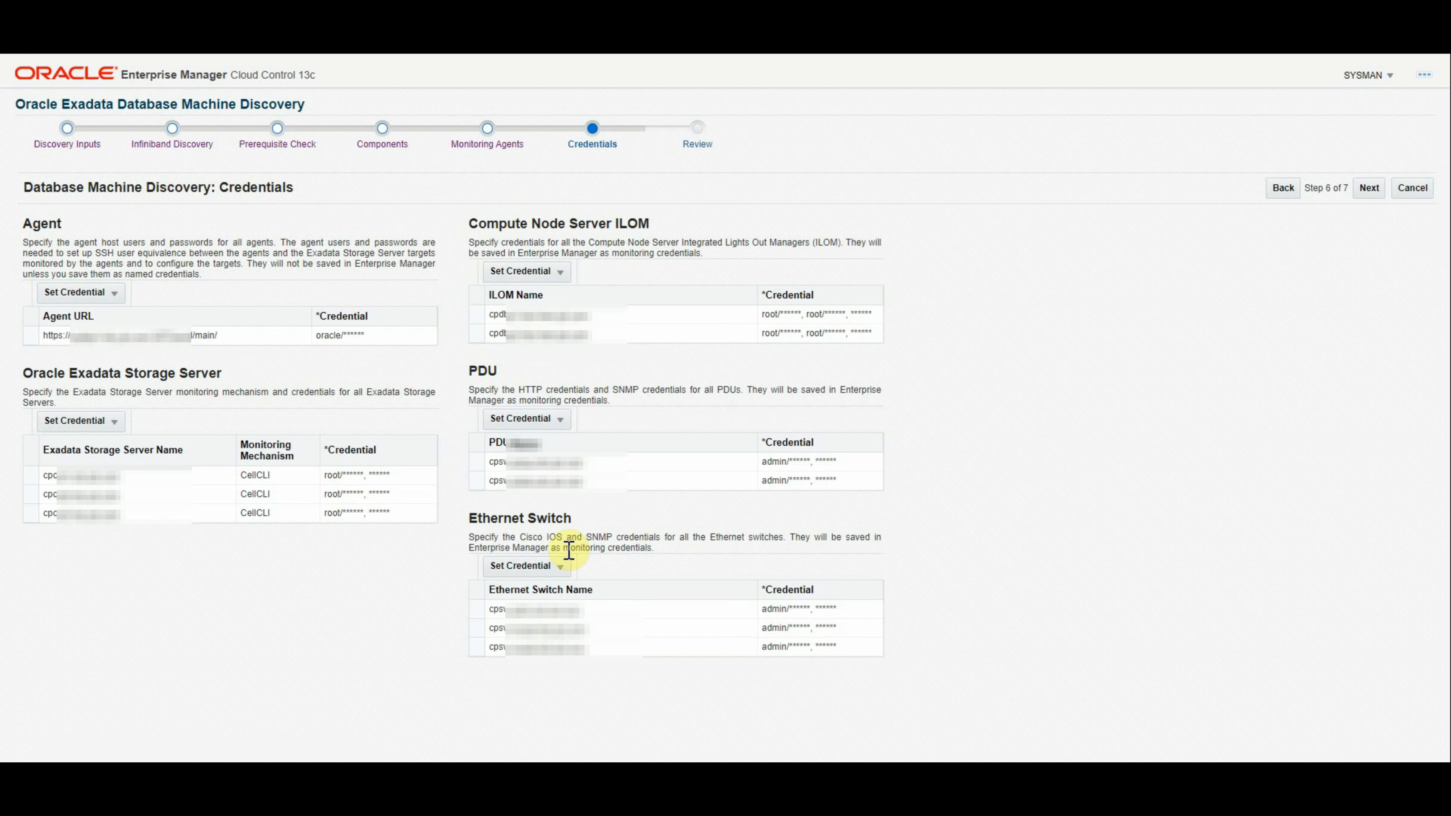
pyautogui.click(1369, 191)
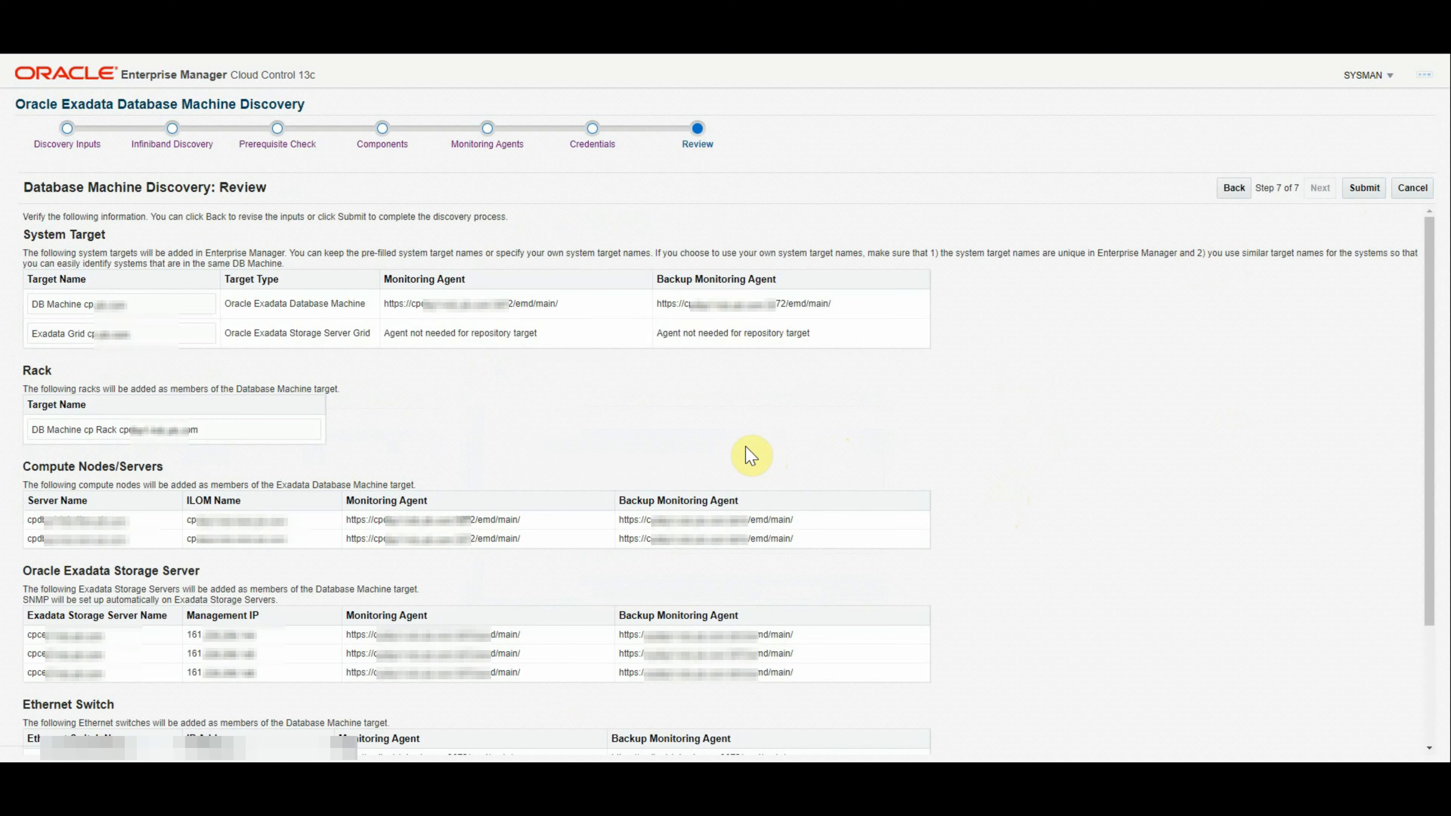
# Step: Prefix the Database Machine and Exadata Grid target names with X8-KDC- and submit the discovery
pyautogui.click(143, 304)
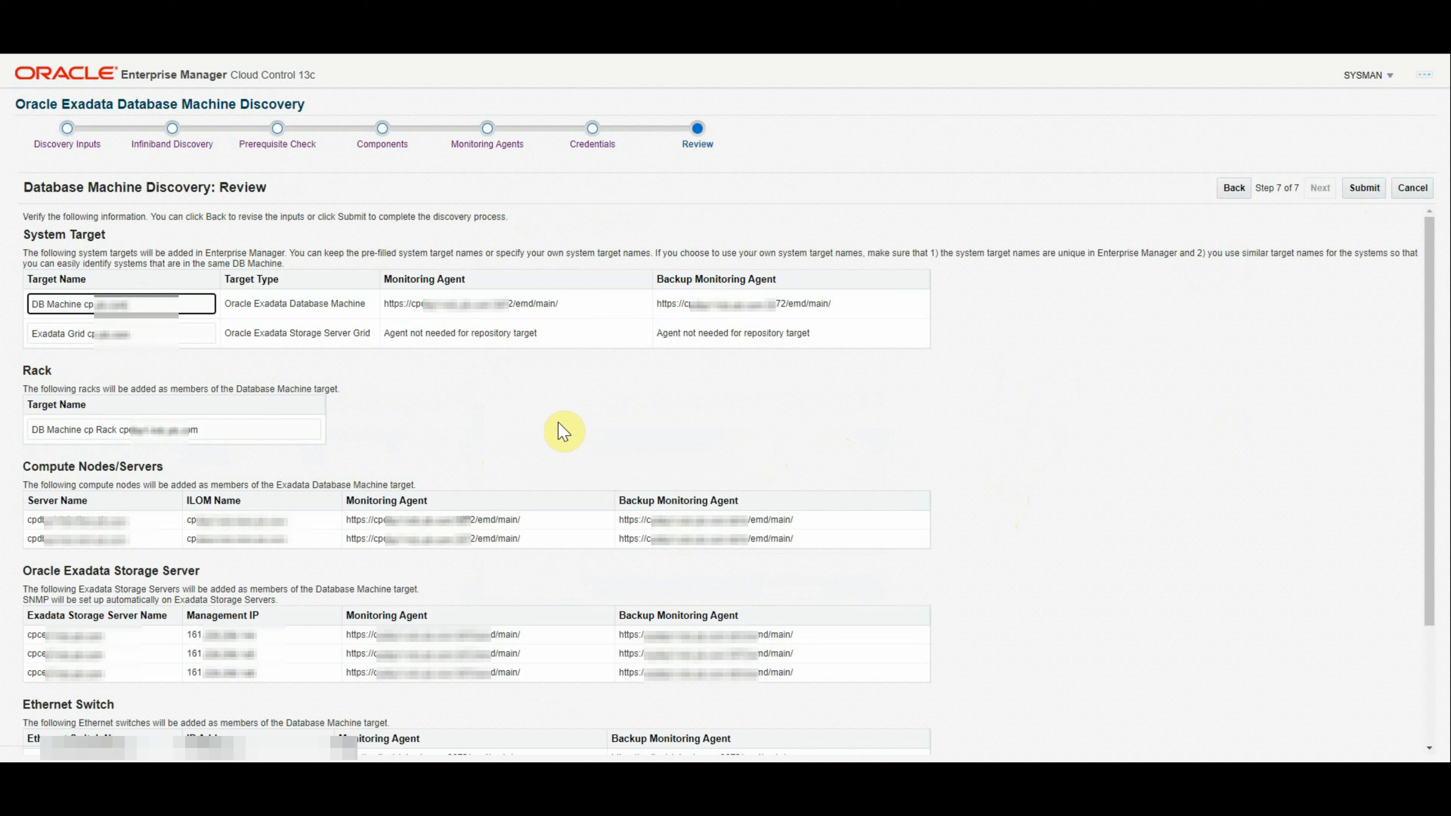
pyautogui.write('X8-')
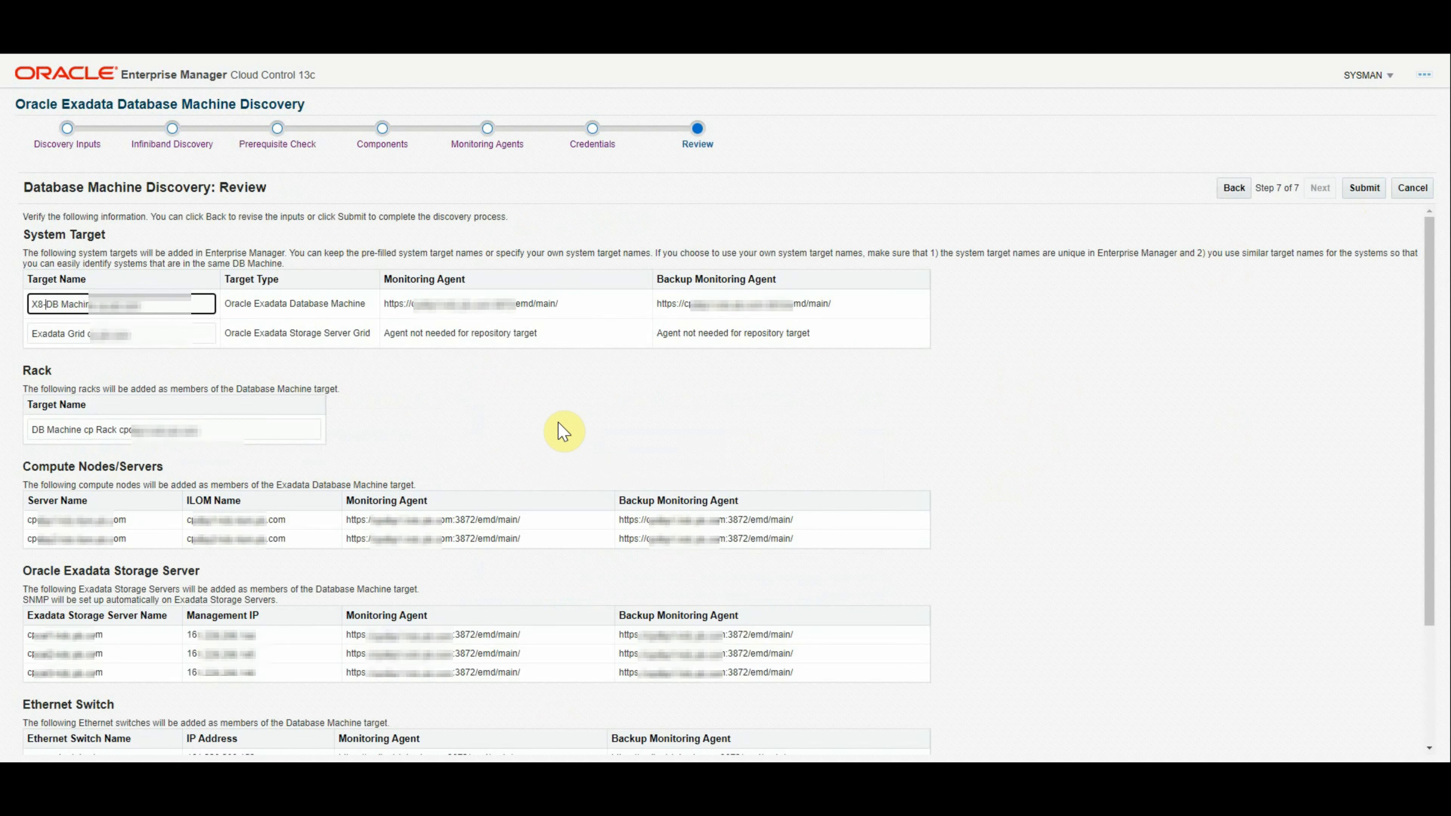
pyautogui.write('KDC')
pyautogui.press('Tab')
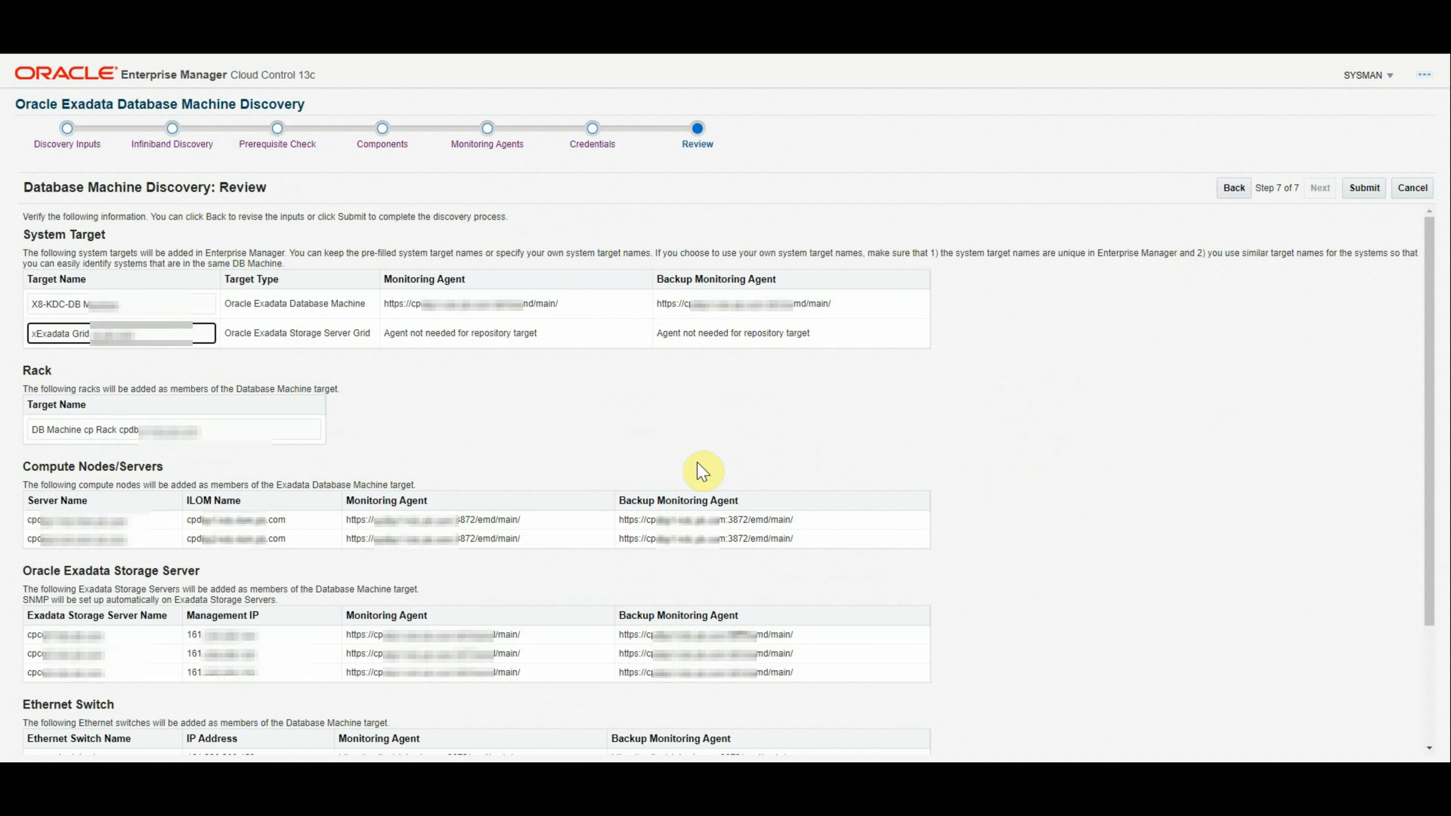
pyautogui.press('Home')
pyautogui.write('x8-KDC-')
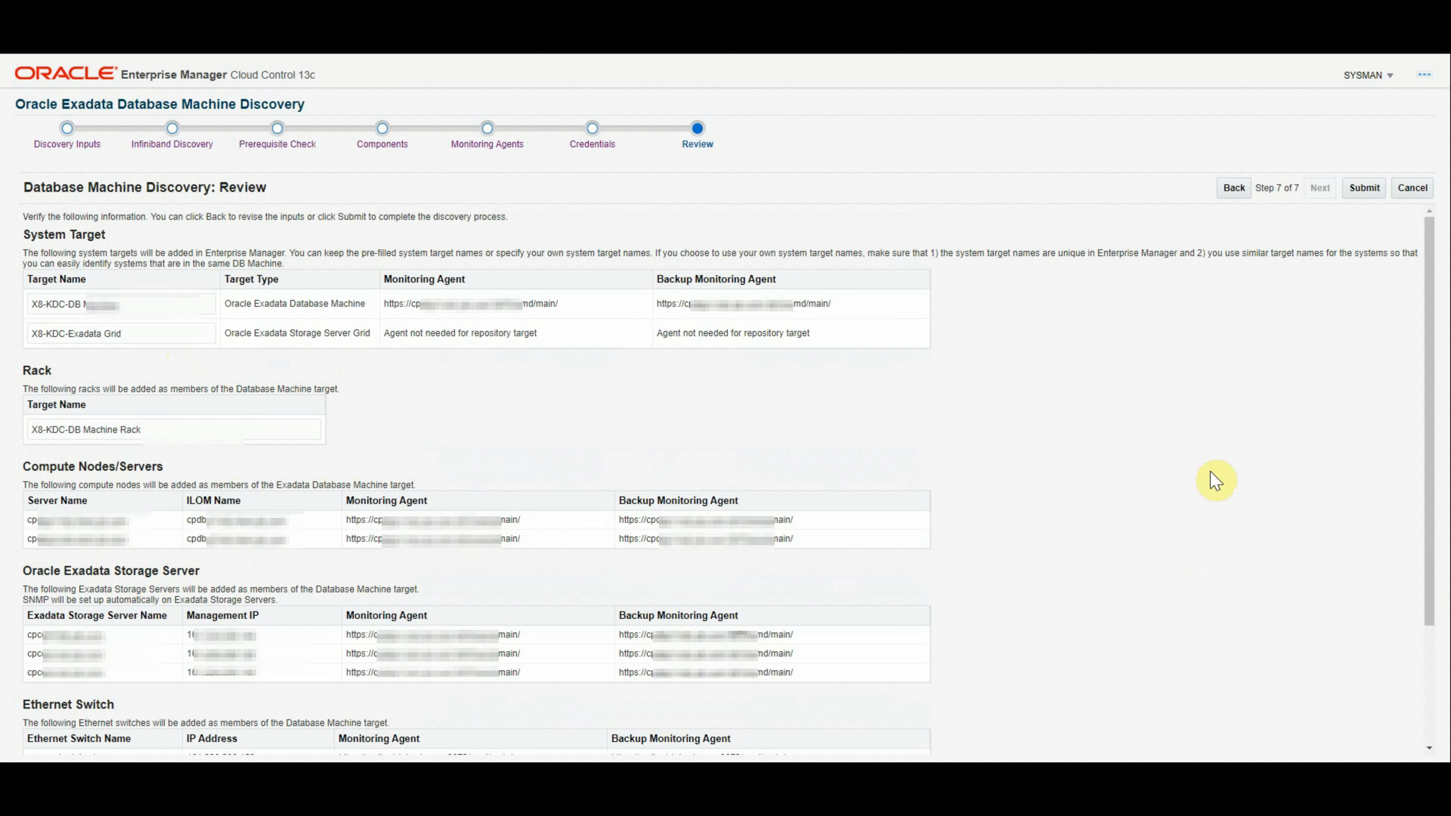
pyautogui.click(1362, 193)
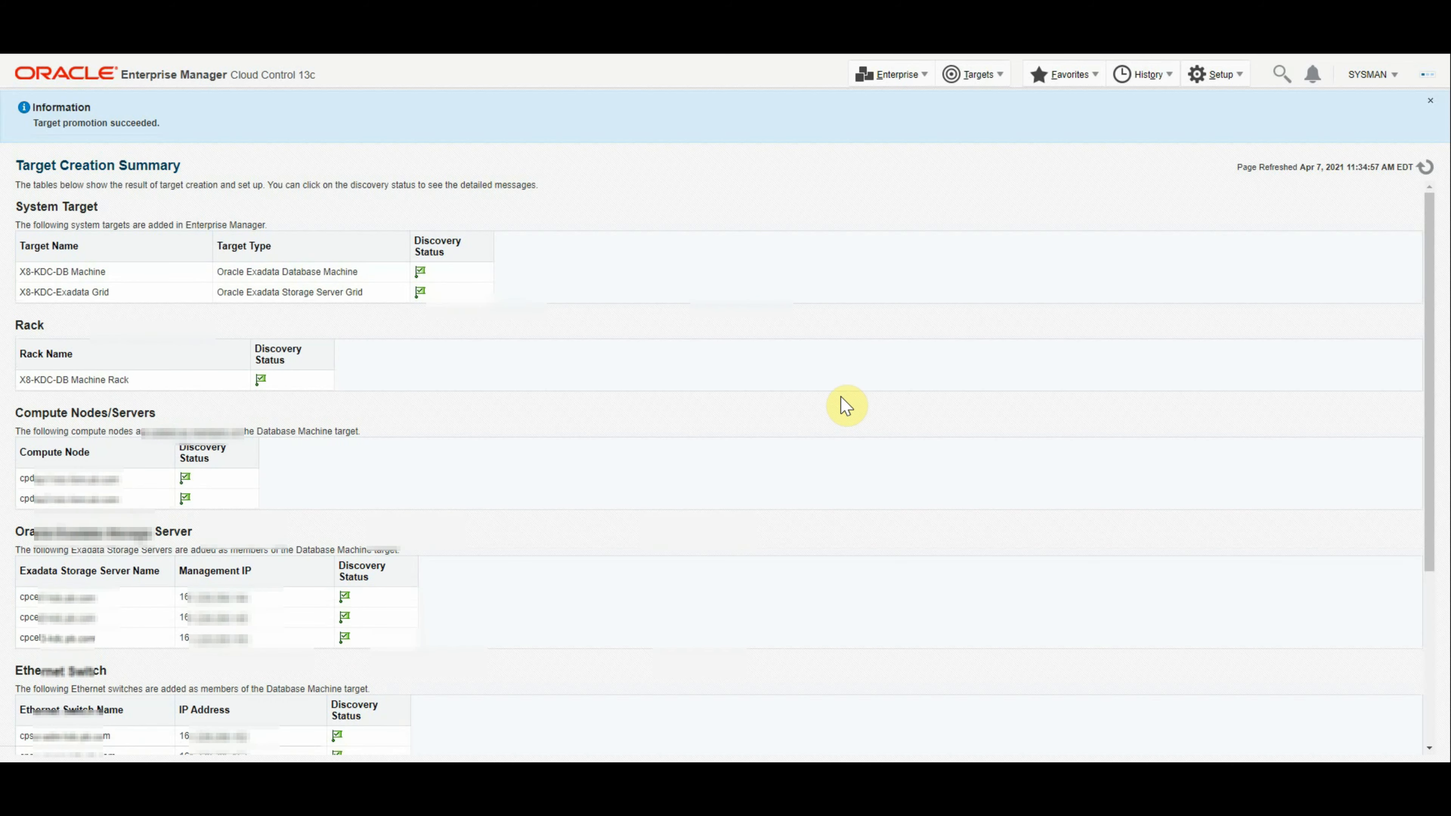
# Step: Check that storage servers, Ethernet switches and PDUs show success, then launch DB Machine Home
pyautogui.scroll(-3, 857, 480)
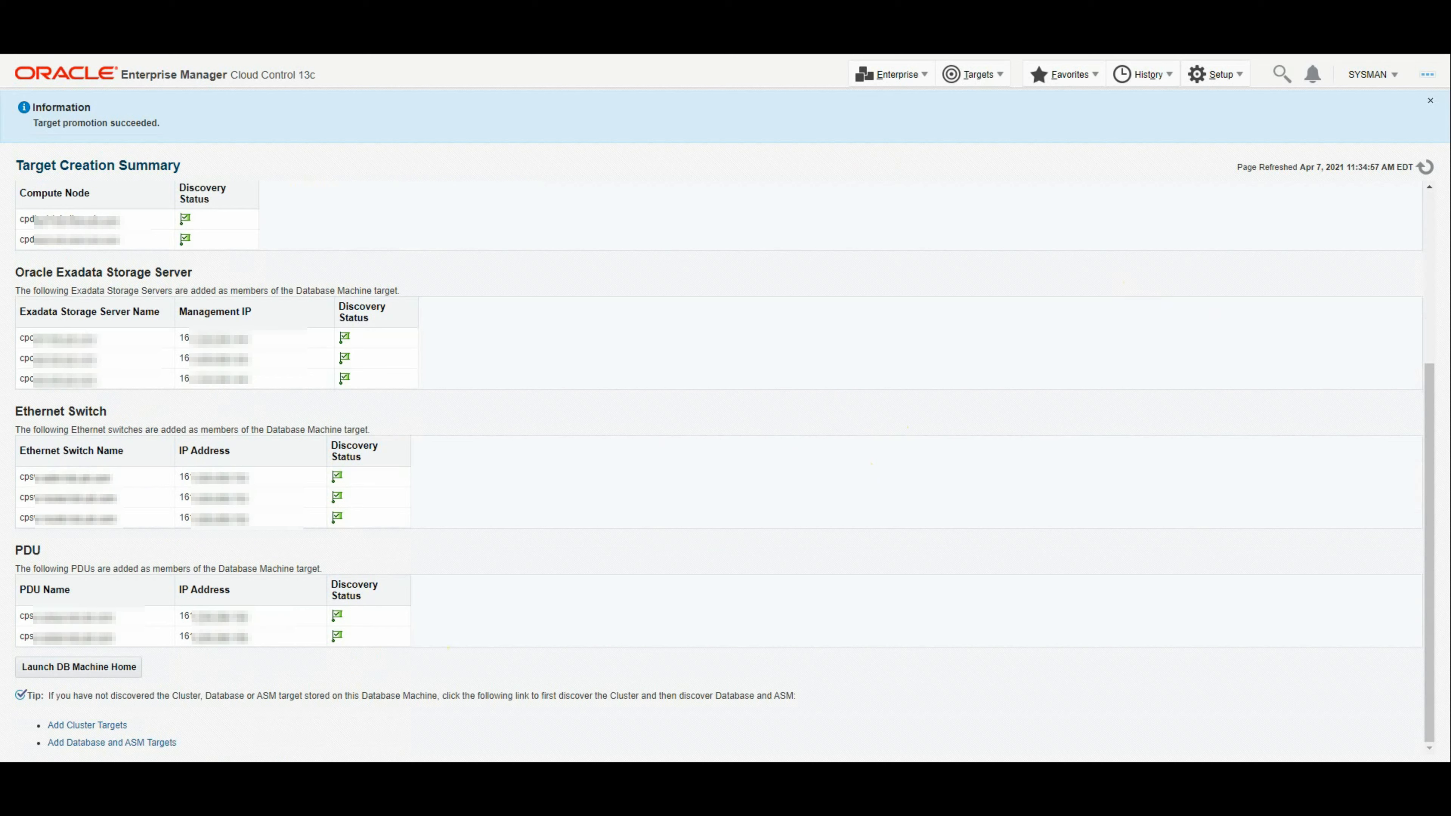
pyautogui.click(68, 670)
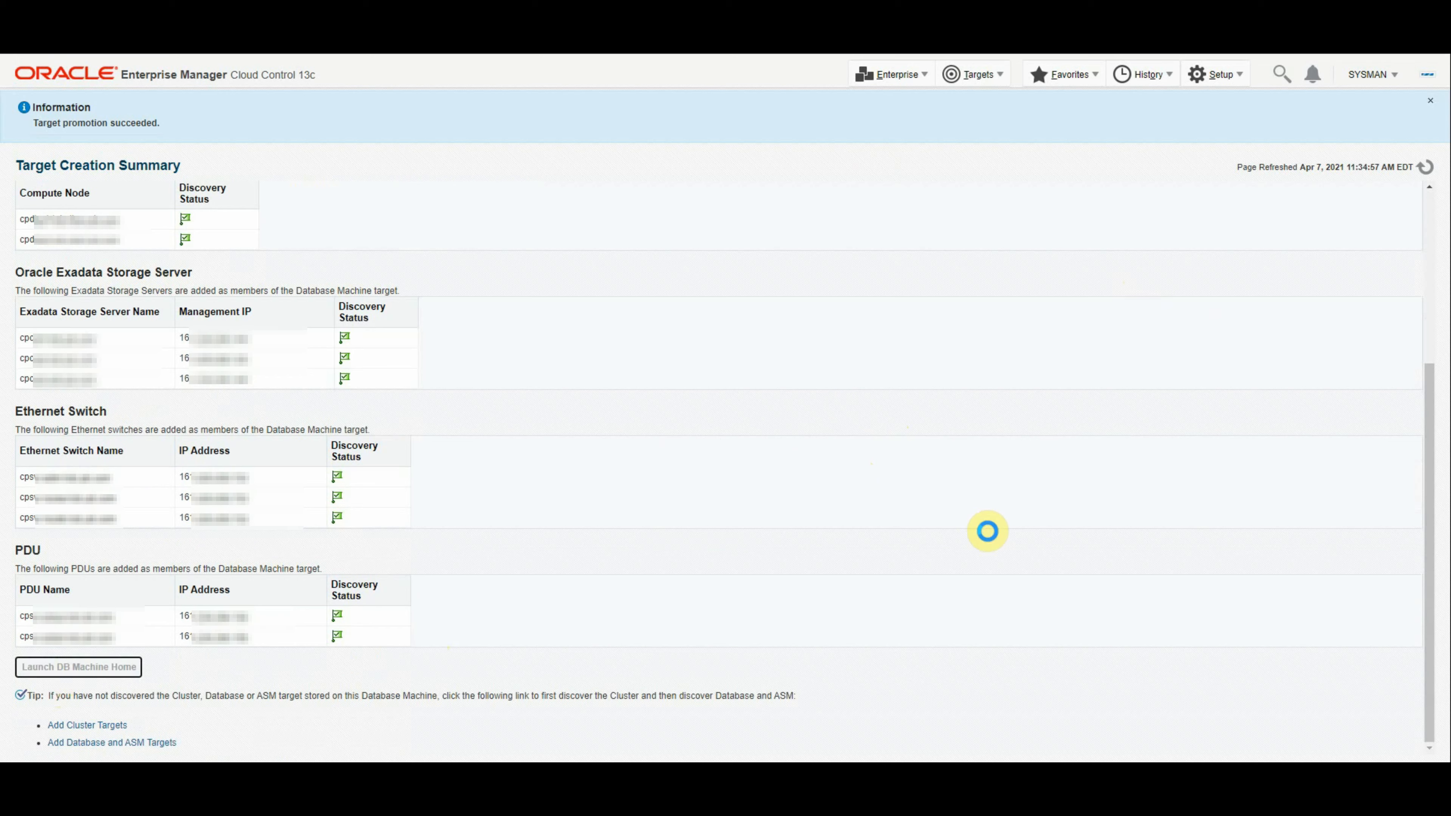